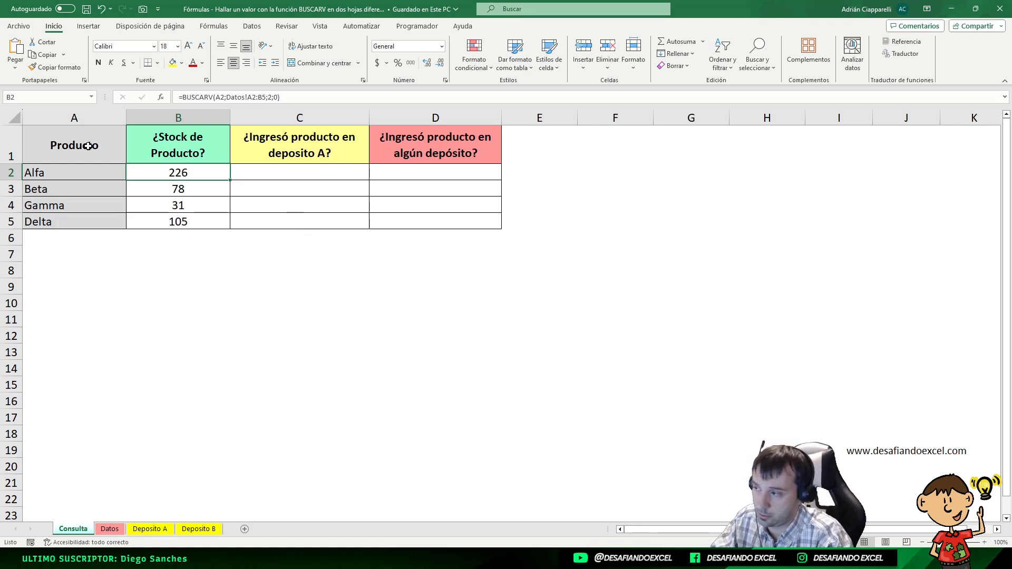
Step: Clear the stock formulas from B2:B5 on the Consulta sheet
drag(82, 145, 438, 224)
click(446, 276)
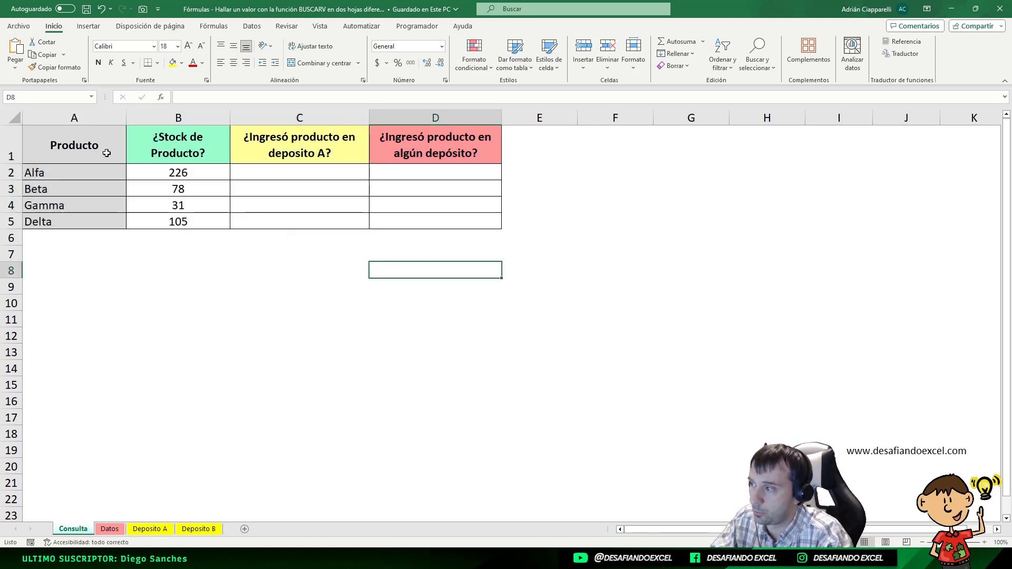
drag(79, 153, 79, 218)
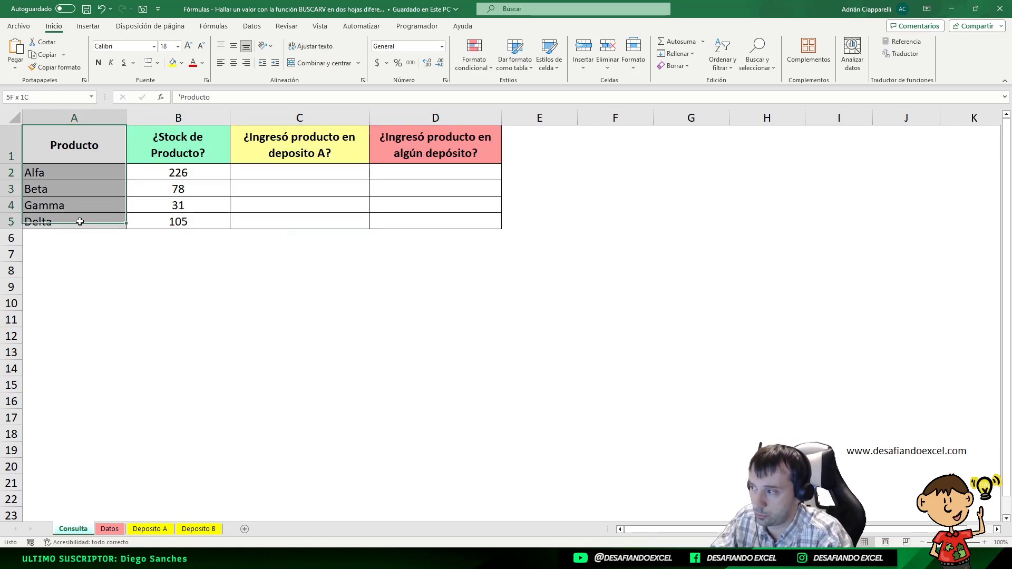
click(166, 147)
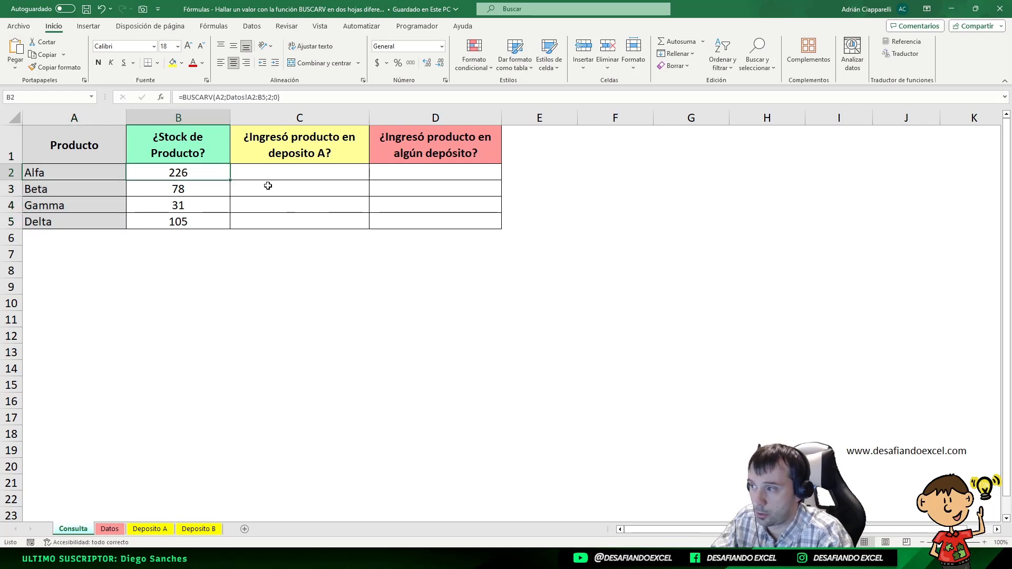
drag(178, 174, 179, 222)
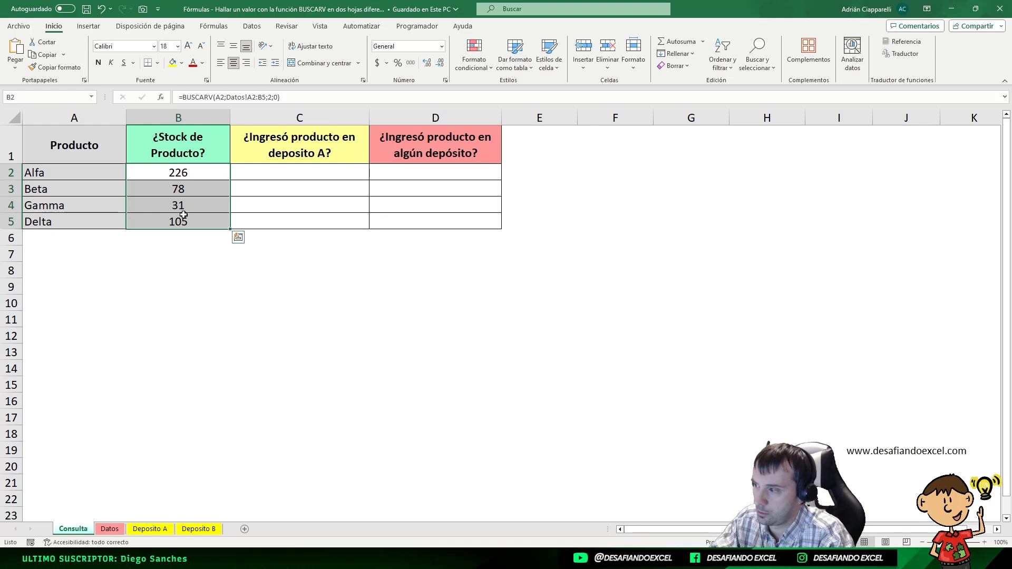
key(Delete)
Step: Review the stock, deposito A and algún depósito question headings in B1:D1 of the query table
click(184, 143)
click(183, 172)
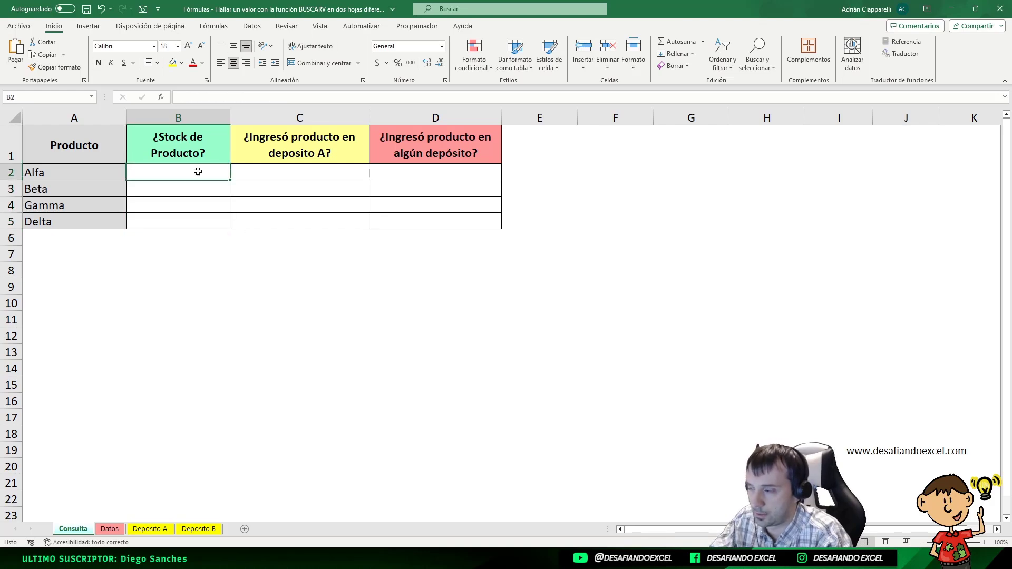
click(267, 140)
click(183, 150)
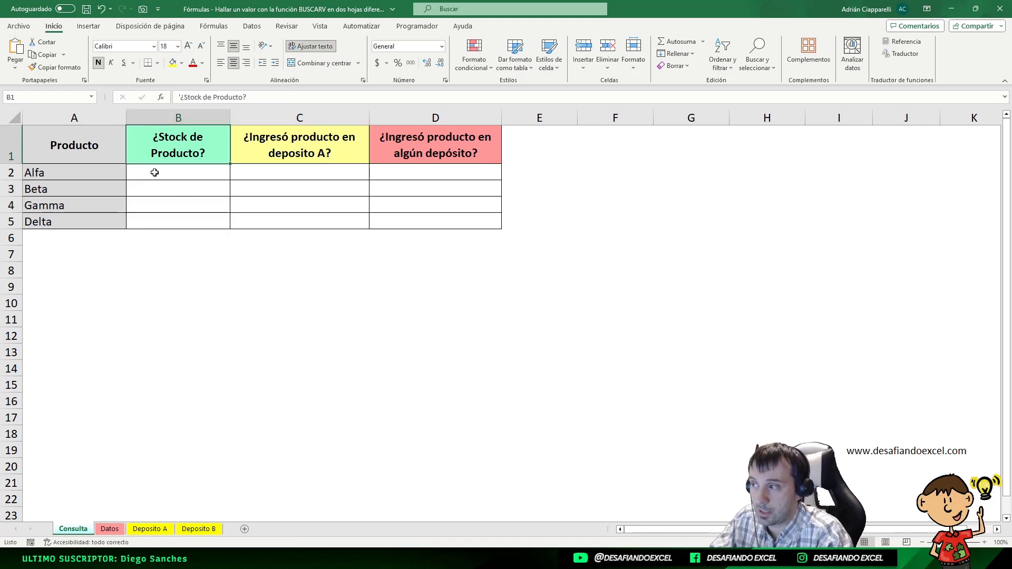
click(309, 147)
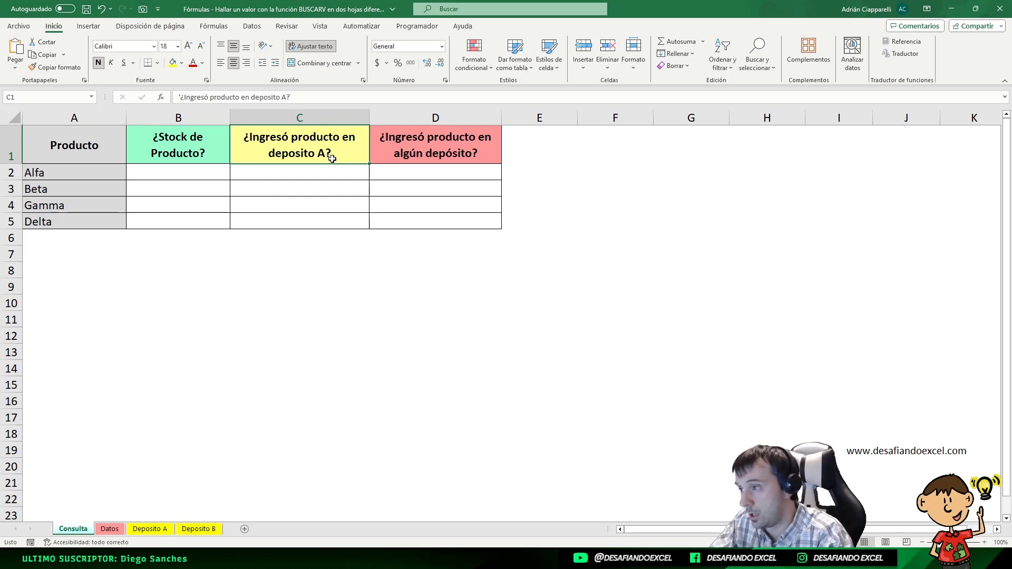
click(496, 139)
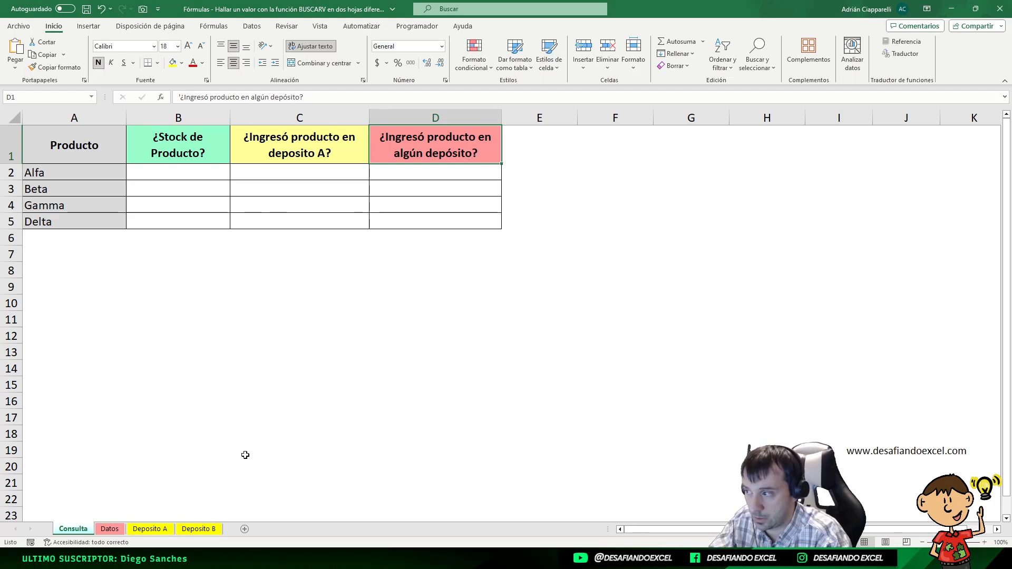
Step: Examine the Producto, Stock and Importe data in the table on the Datos sheet
click(109, 528)
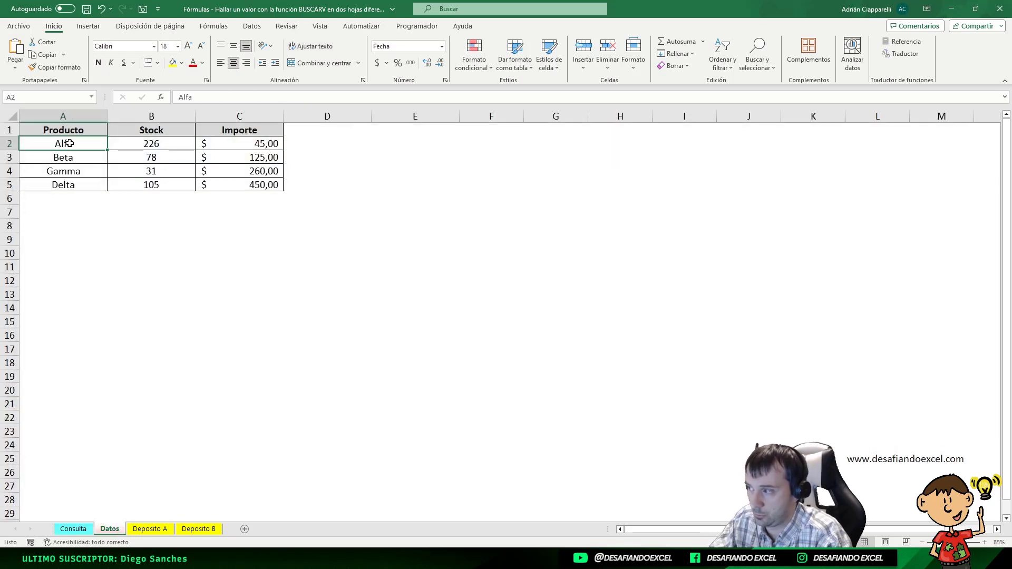
drag(69, 150, 70, 185)
drag(136, 151, 261, 181)
drag(52, 146, 253, 185)
click(93, 143)
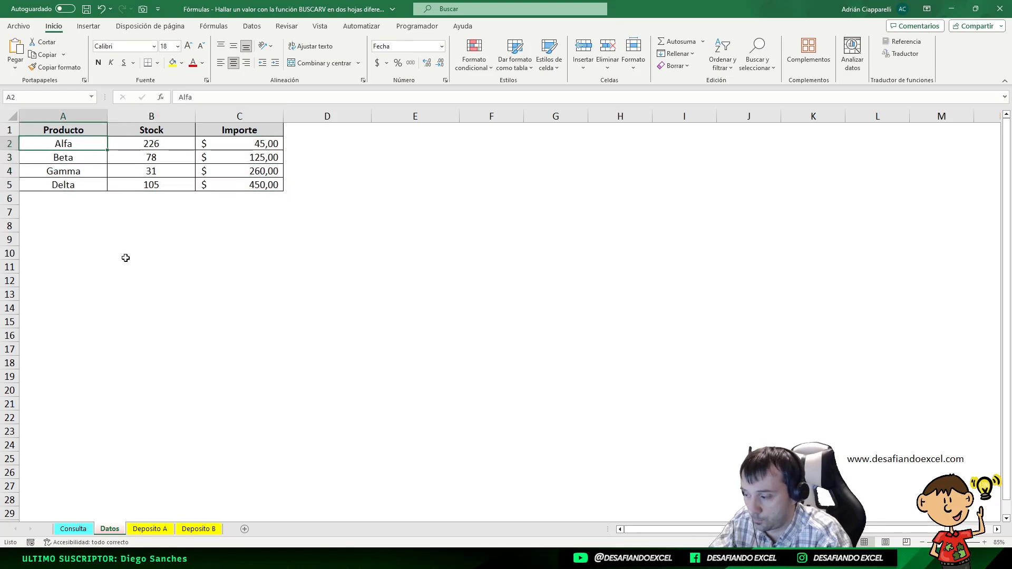
Step: Compare the date, product and quantity records on the Deposito A and Deposito B sheets
click(151, 530)
click(197, 529)
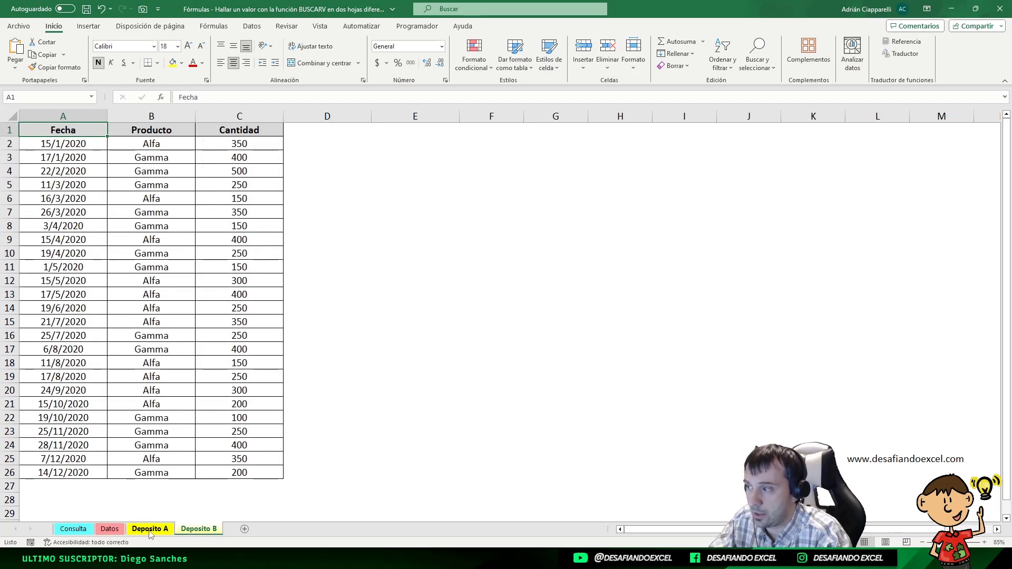
click(198, 529)
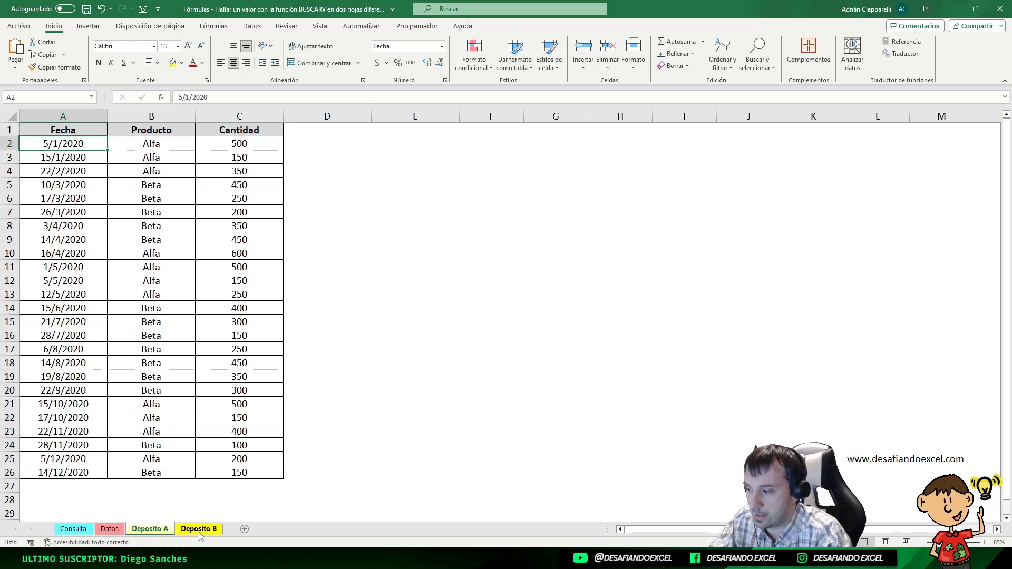
click(150, 530)
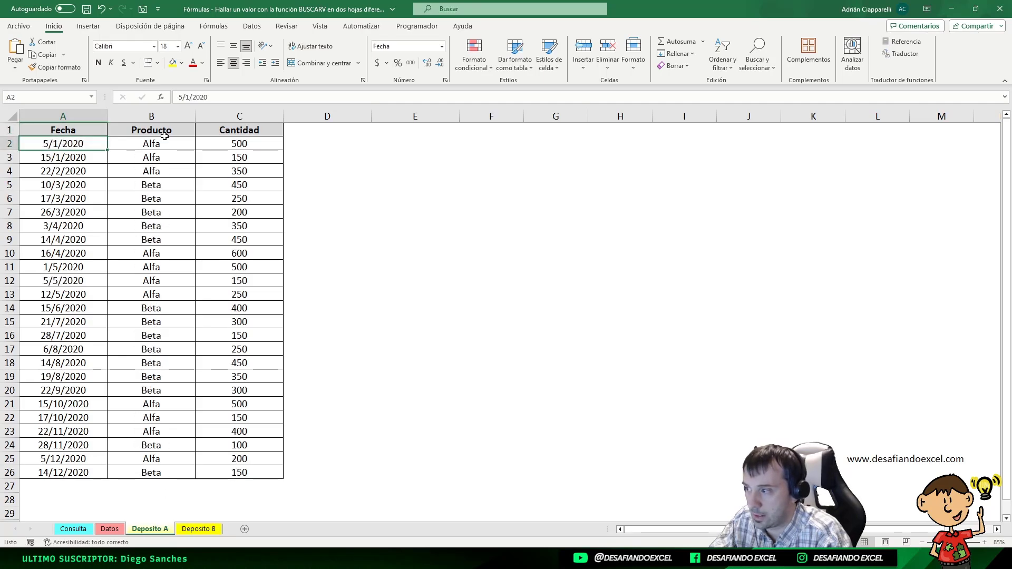
click(198, 529)
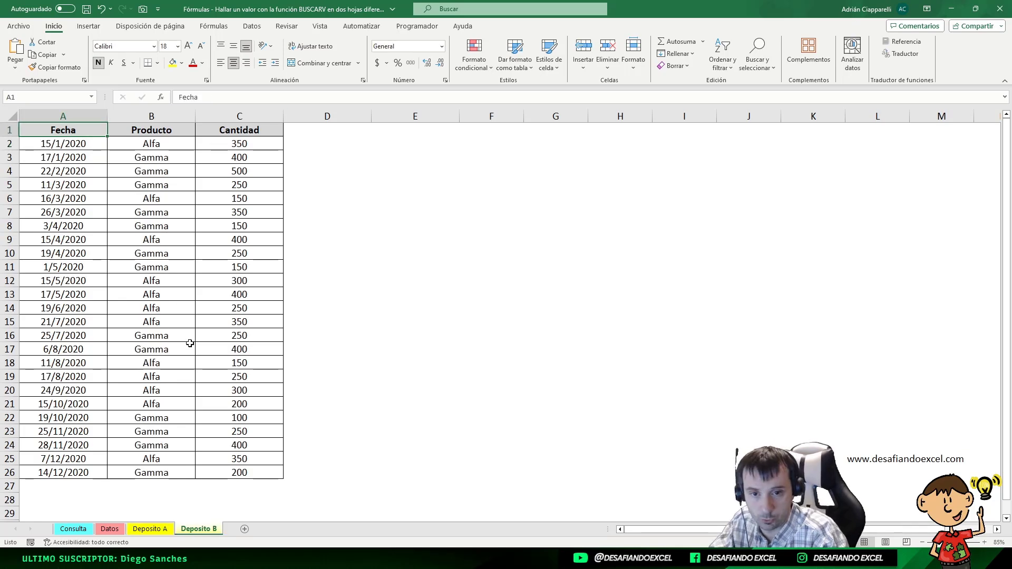
Step: Check the Consulta questions against the Datos sheet and the Producto column of Deposito A, ending on Consulta
click(72, 529)
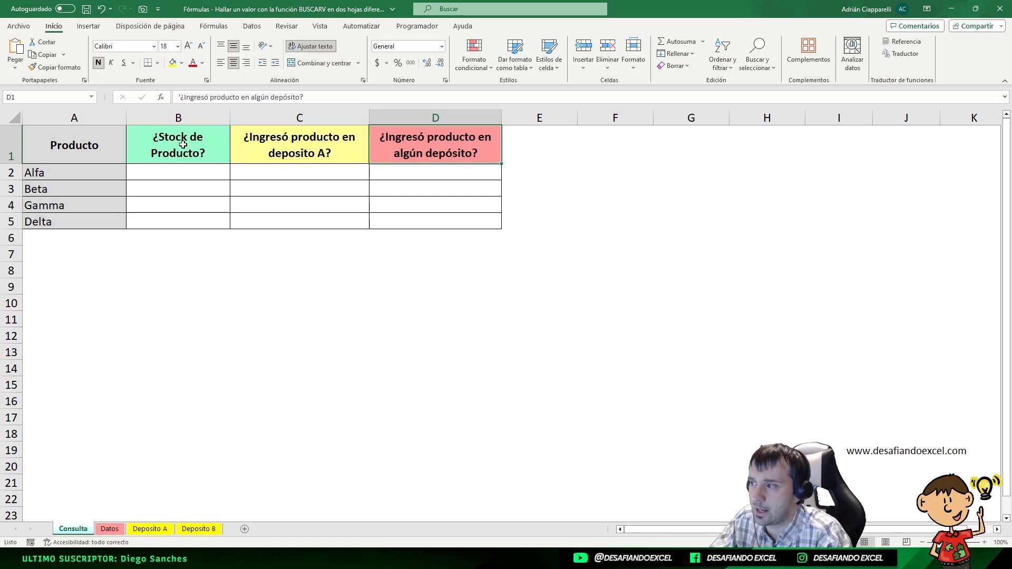
click(111, 529)
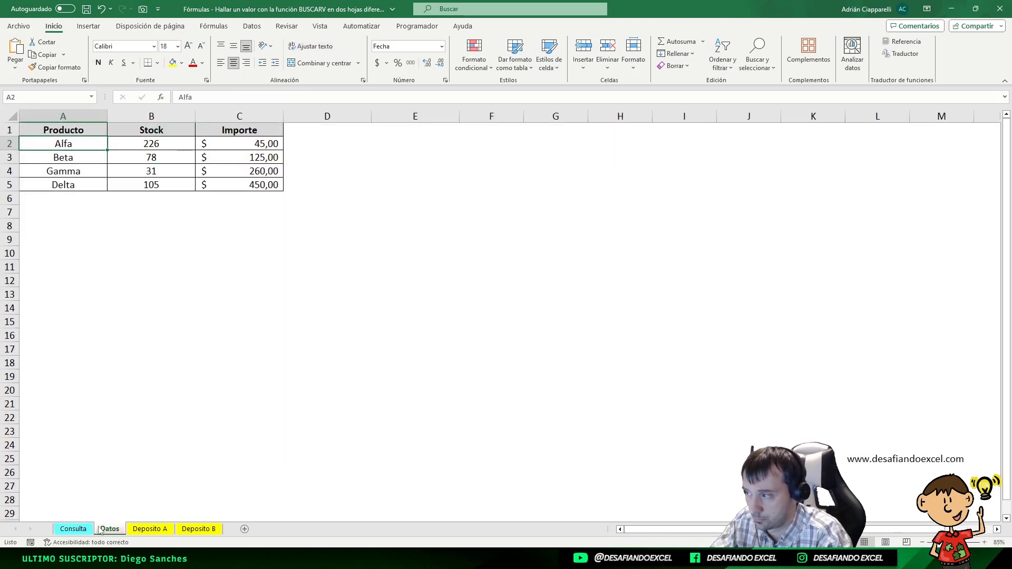
click(74, 529)
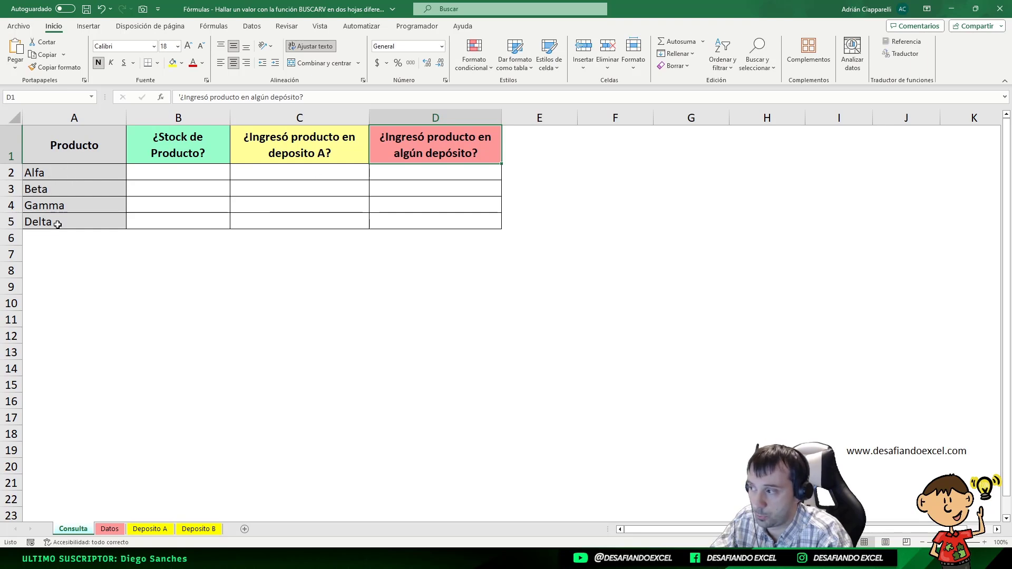
click(150, 530)
drag(152, 143, 147, 471)
click(138, 152)
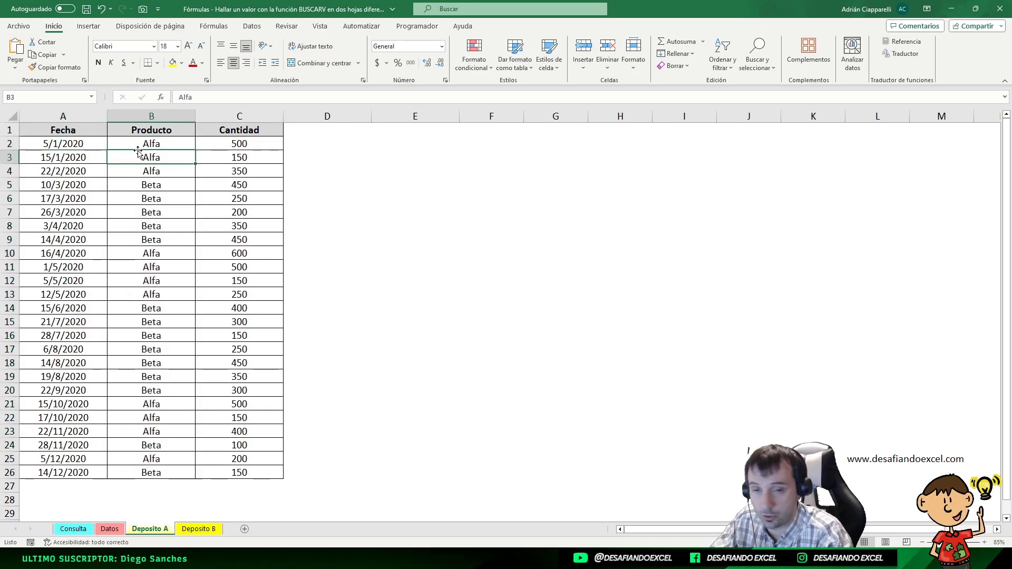
click(73, 530)
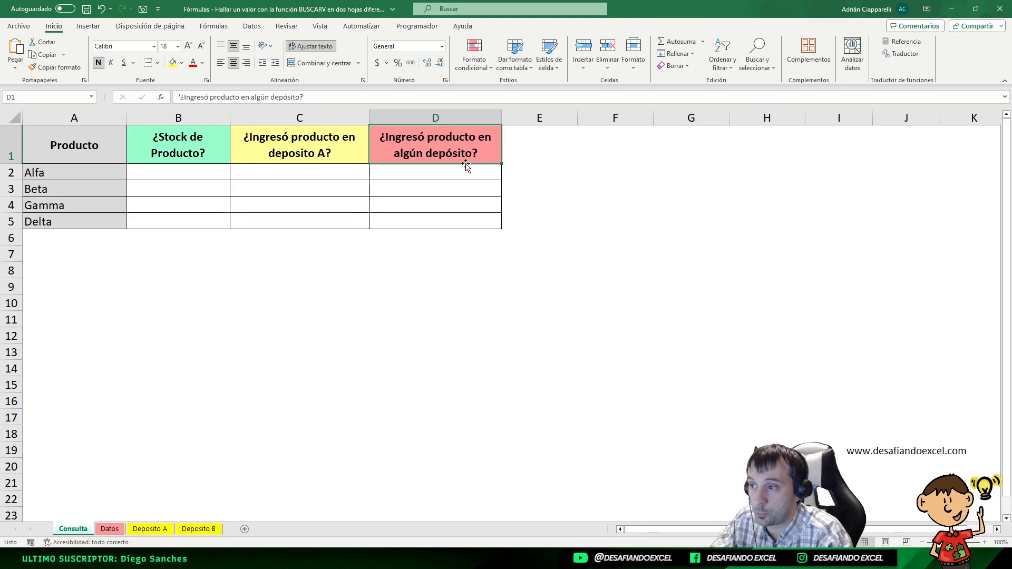
click(134, 529)
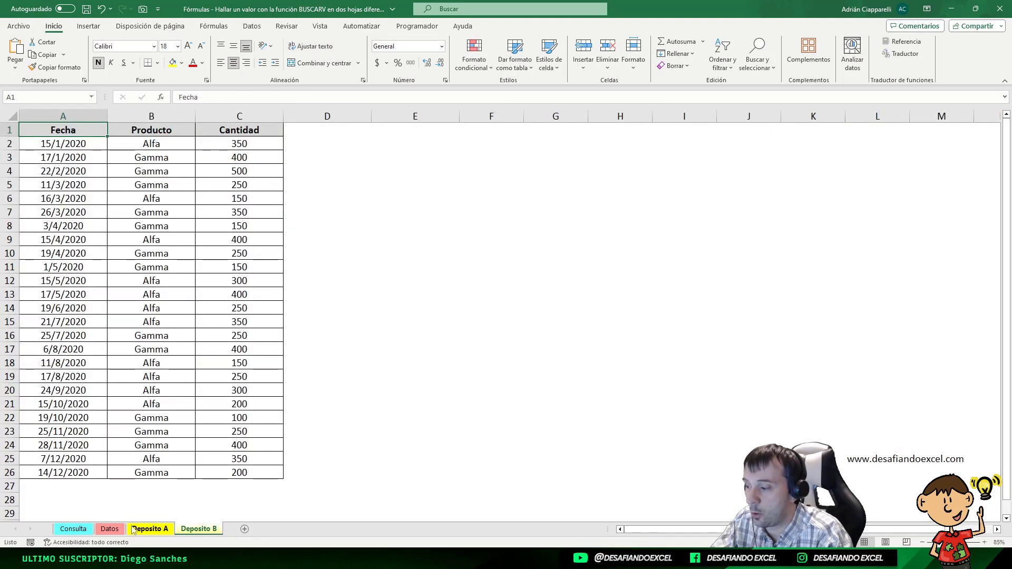
click(134, 529)
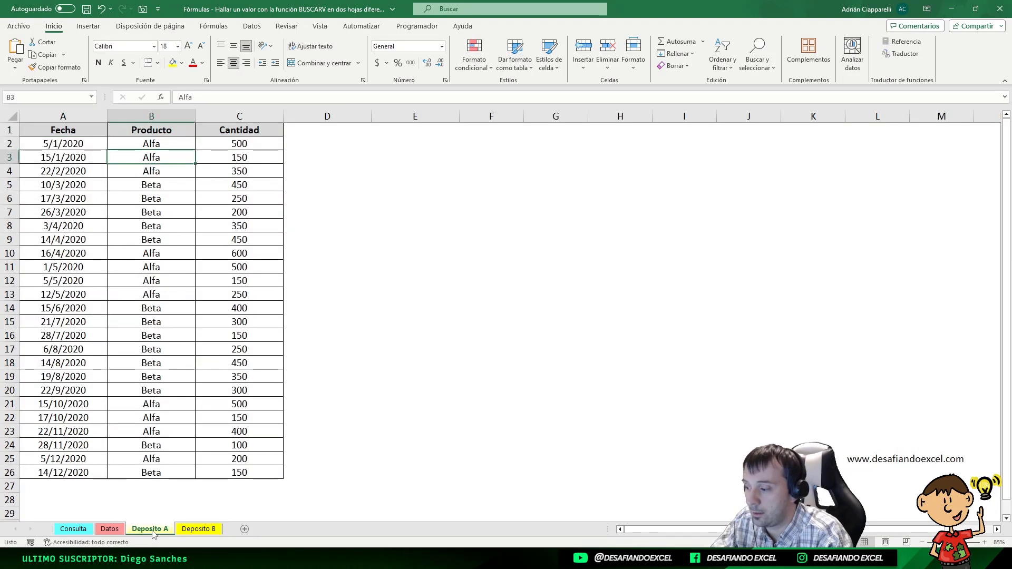
click(89, 529)
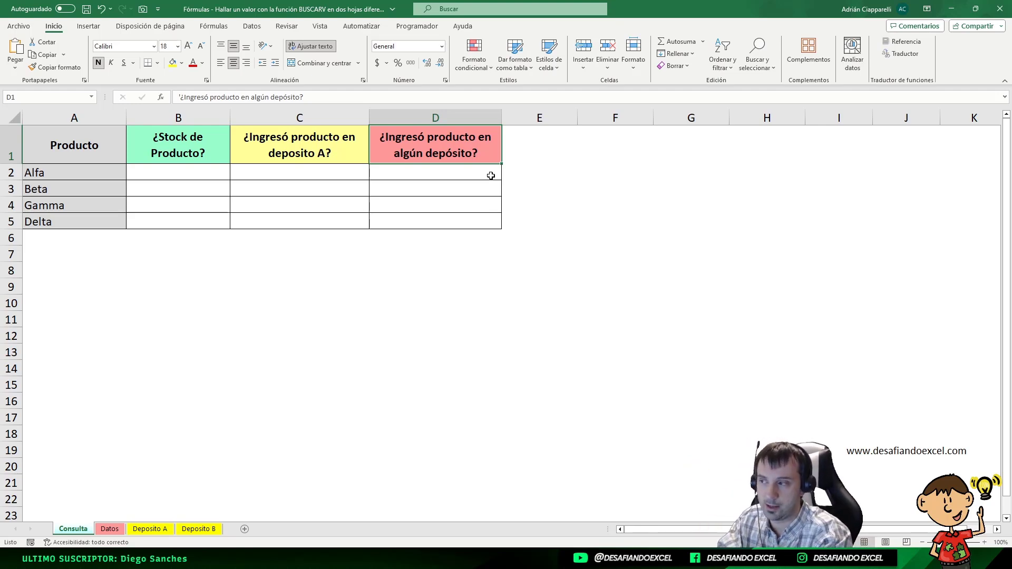
Step: Select cell B2 on Consulta and check the Stock column on the Datos sheet before returning
key(Left)
key(Left)
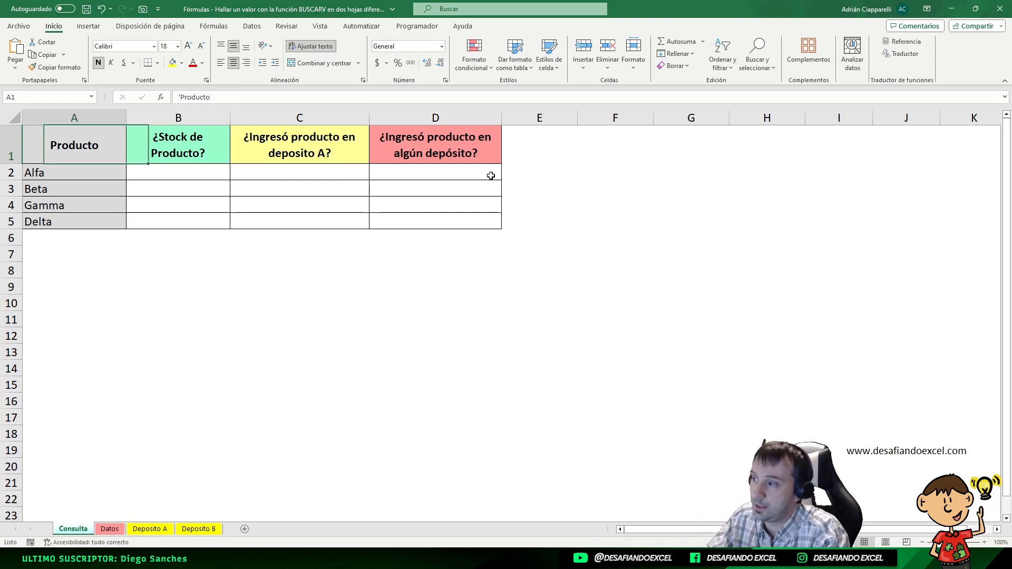
key(Down)
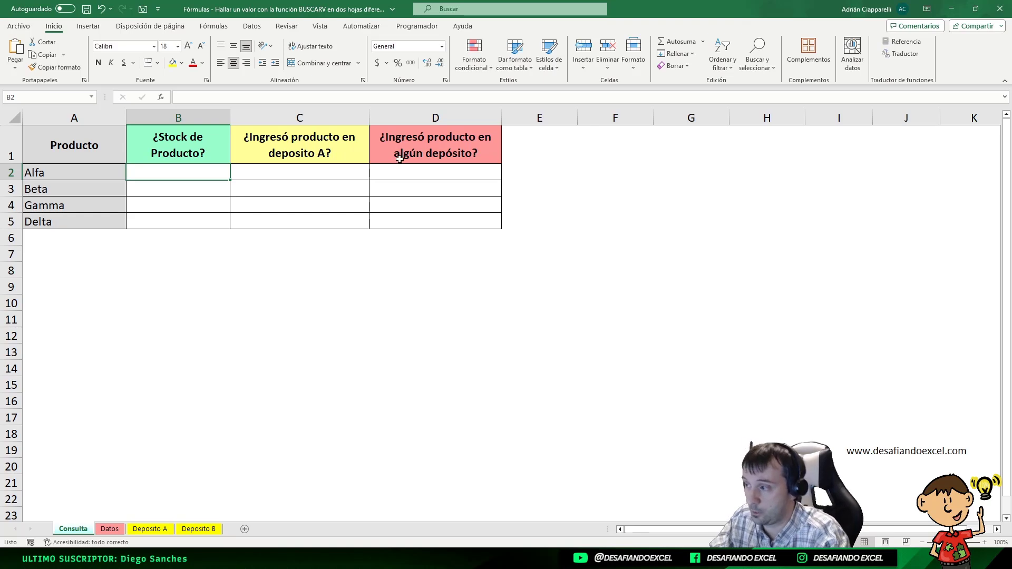
click(85, 543)
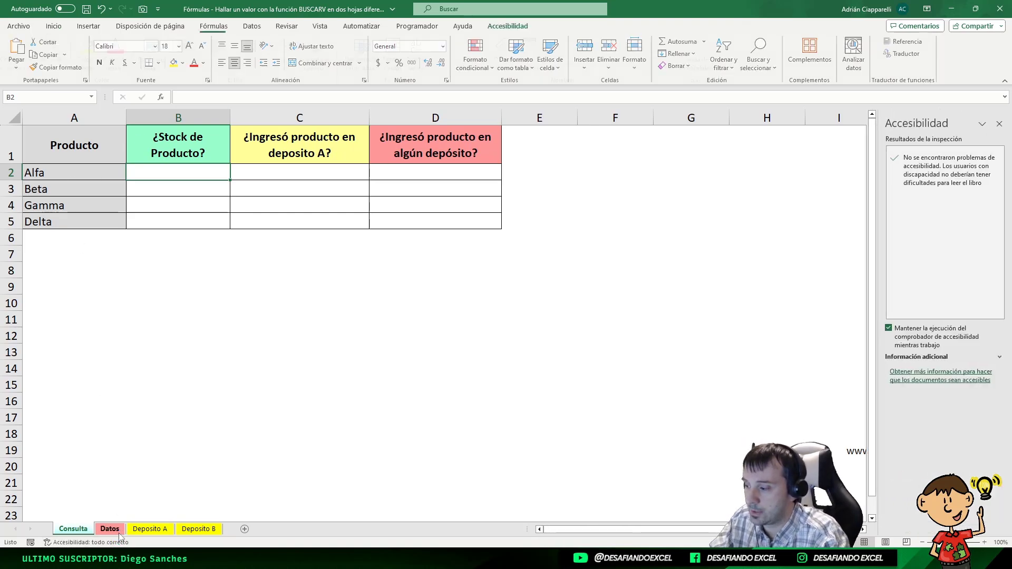
click(999, 123)
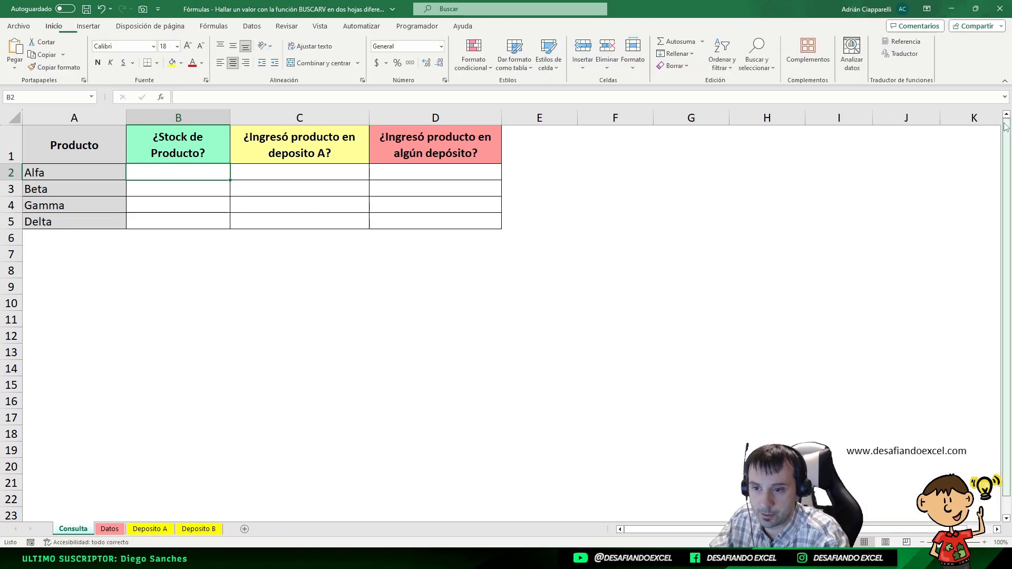
click(110, 529)
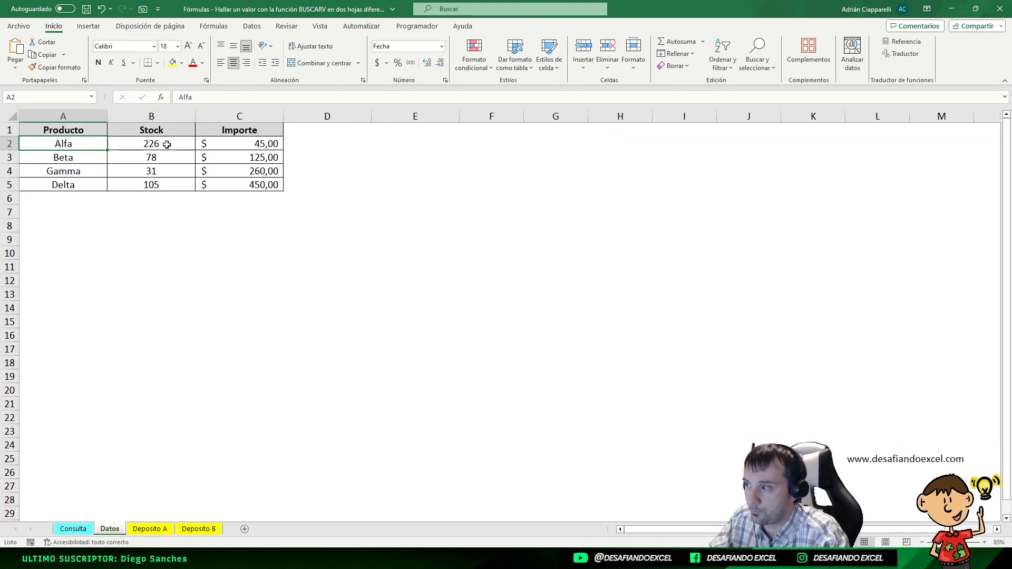
click(165, 144)
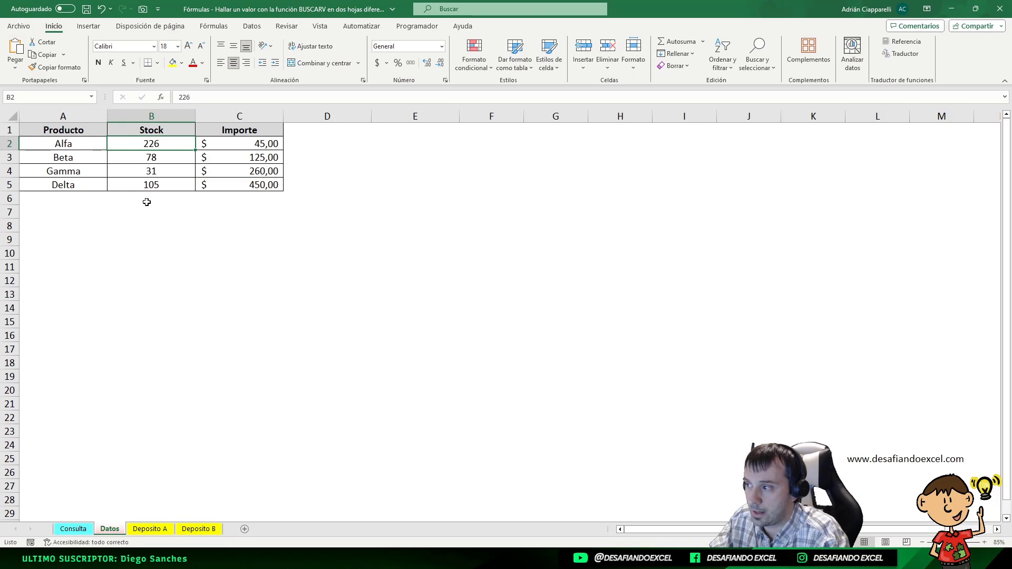
click(80, 529)
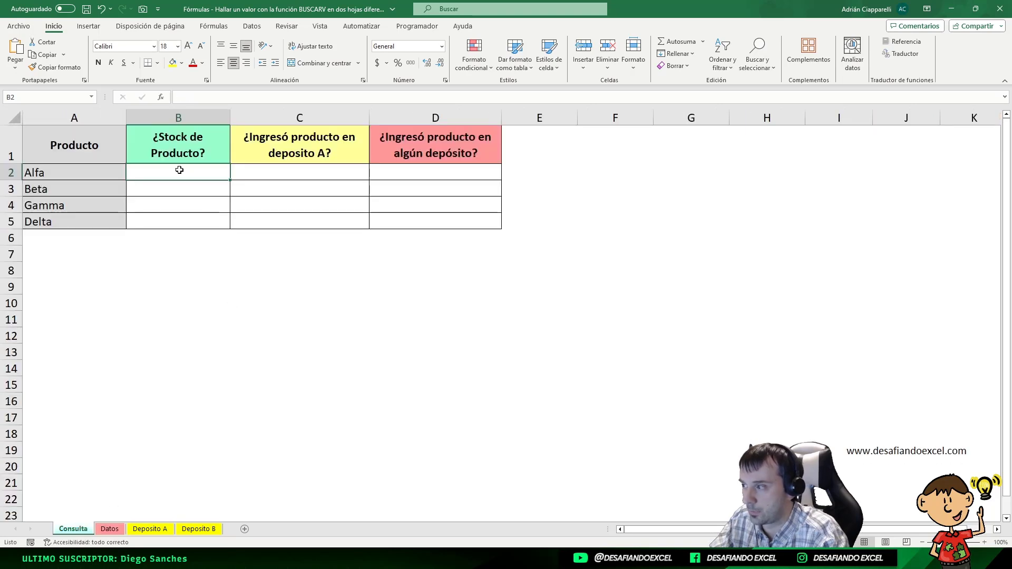
Step: Start a BUSCARV formula in B2 of Consulta with A2 as lookup value and A2:C5 on the Datos sheet as table array
text(=BUSCARV()
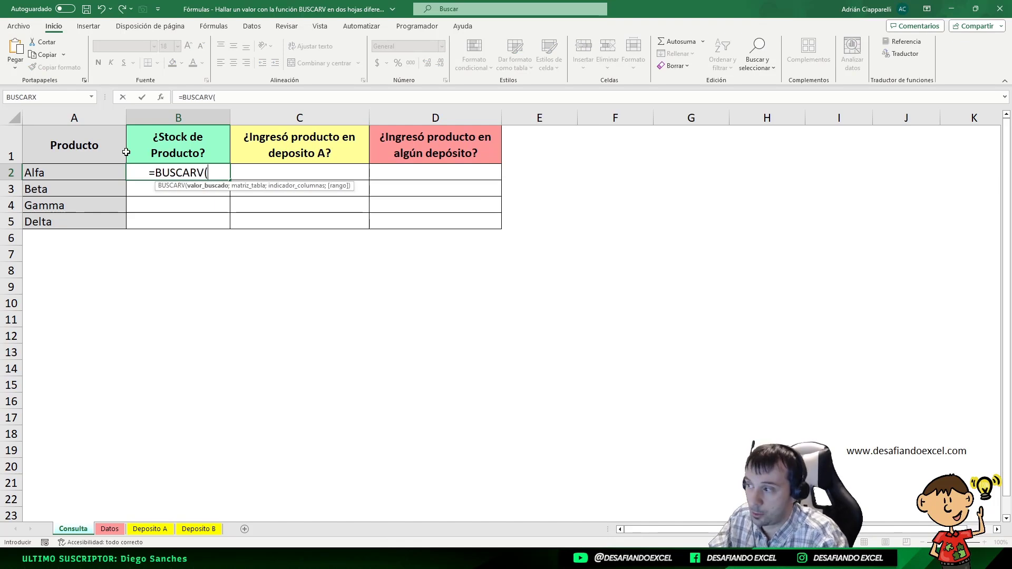
click(68, 176)
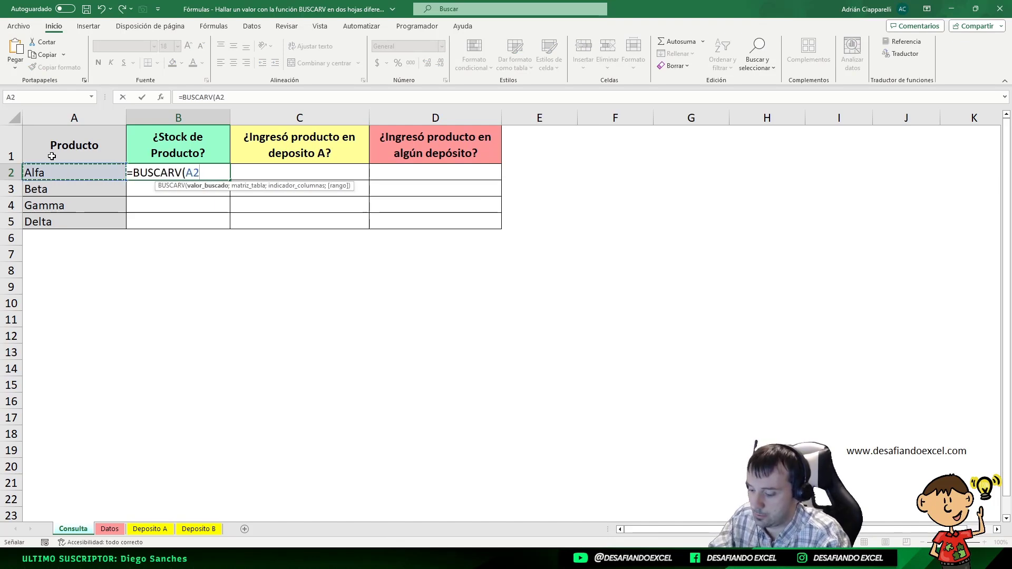
text(;)
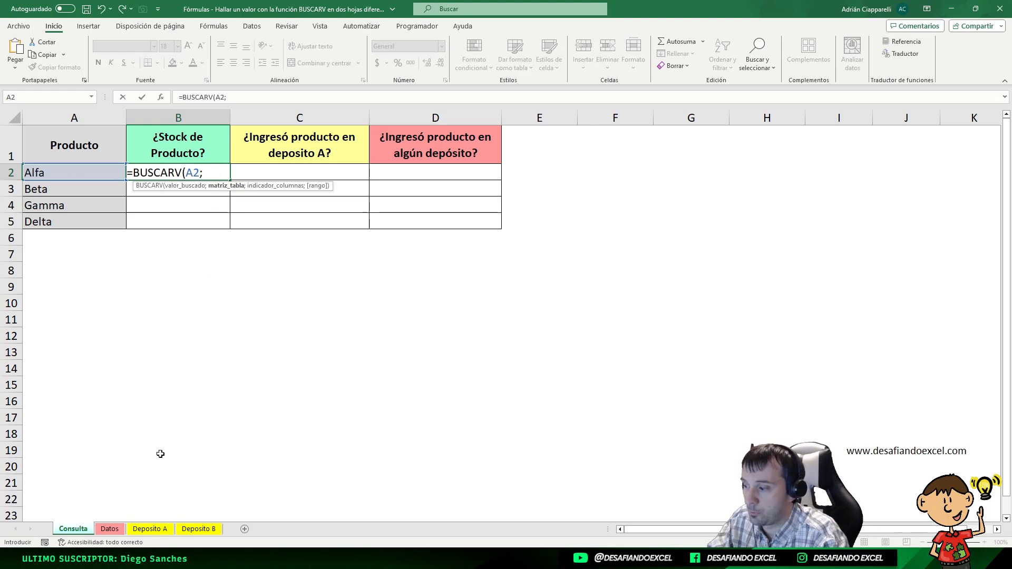
click(110, 529)
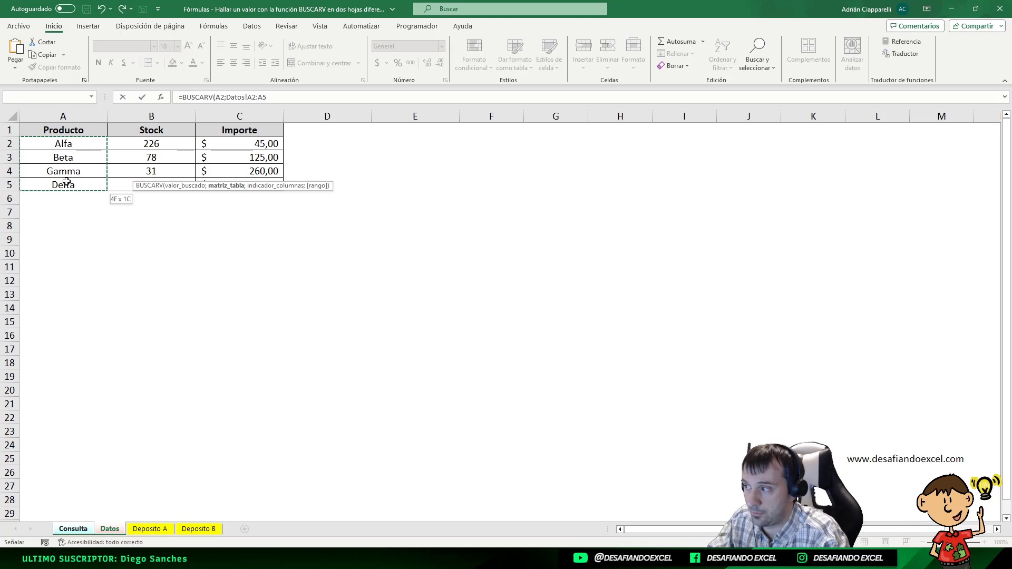
mouse_move(186, 177)
mouse_down()
mouse_move(237, 173)
mouse_move(245, 184)
mouse_move(174, 180)
mouse_up()
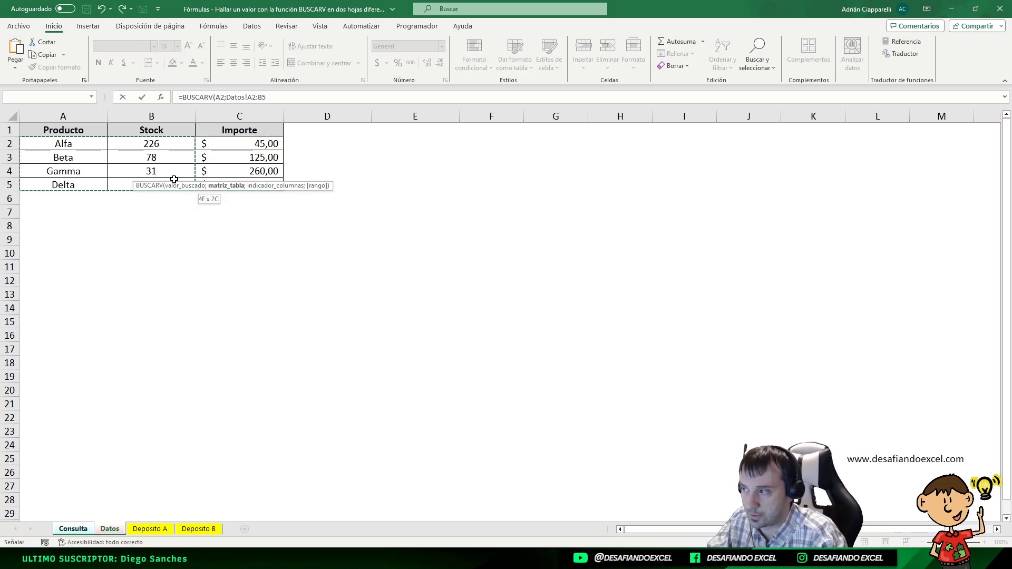
drag(175, 179, 240, 176)
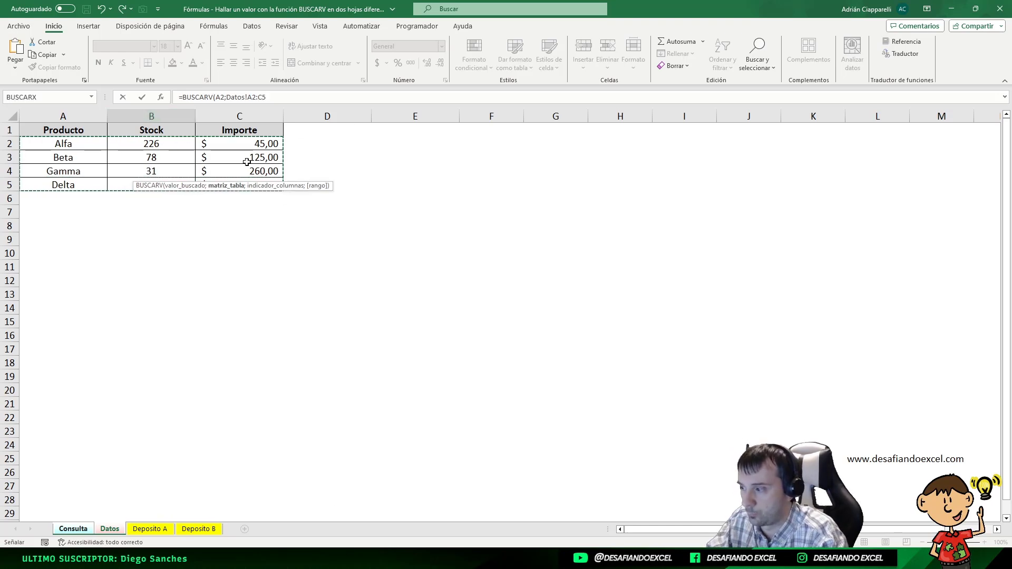
Step: Complete the B2 formula with column index 2 and exact match 0, entering =BUSCARV(A2;Datos!A2:C5;2;0), and reselect B2
click(282, 96)
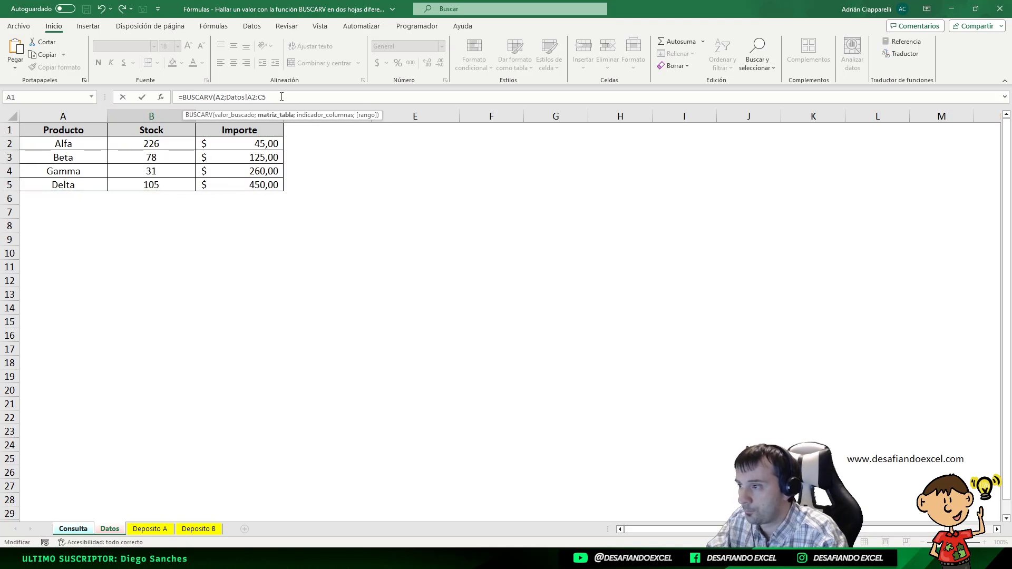
text(;)
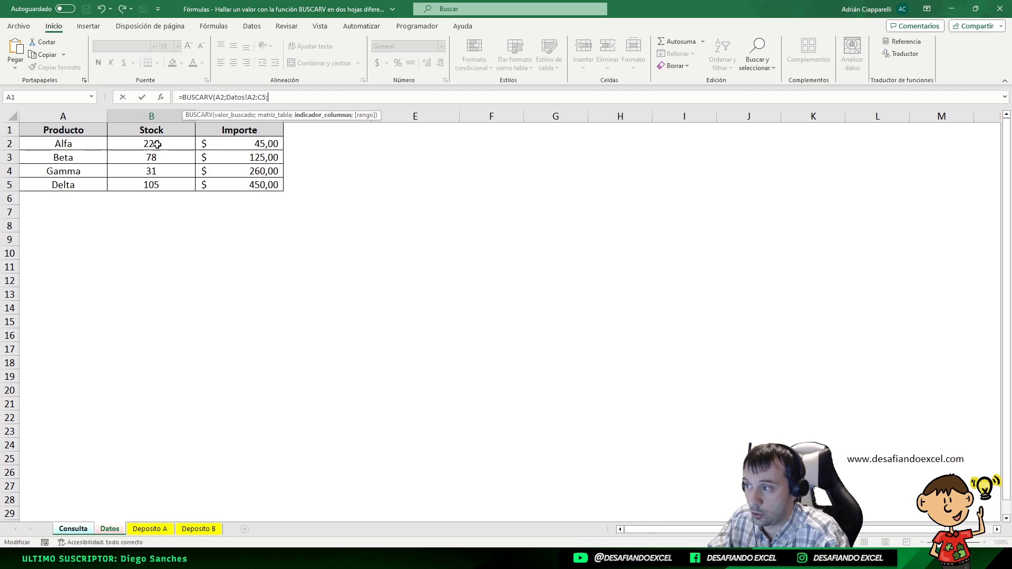
click(274, 97)
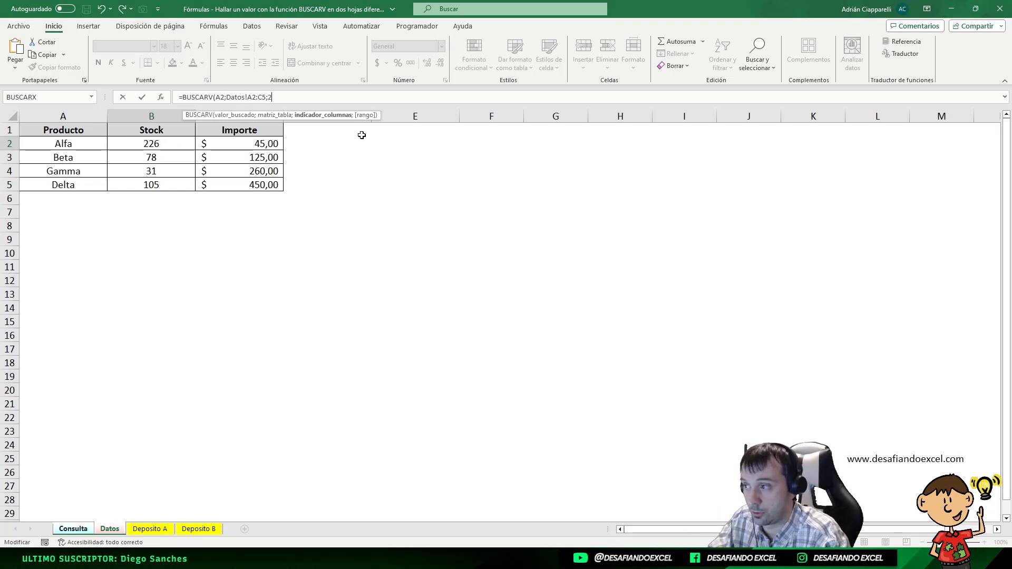
text(;)
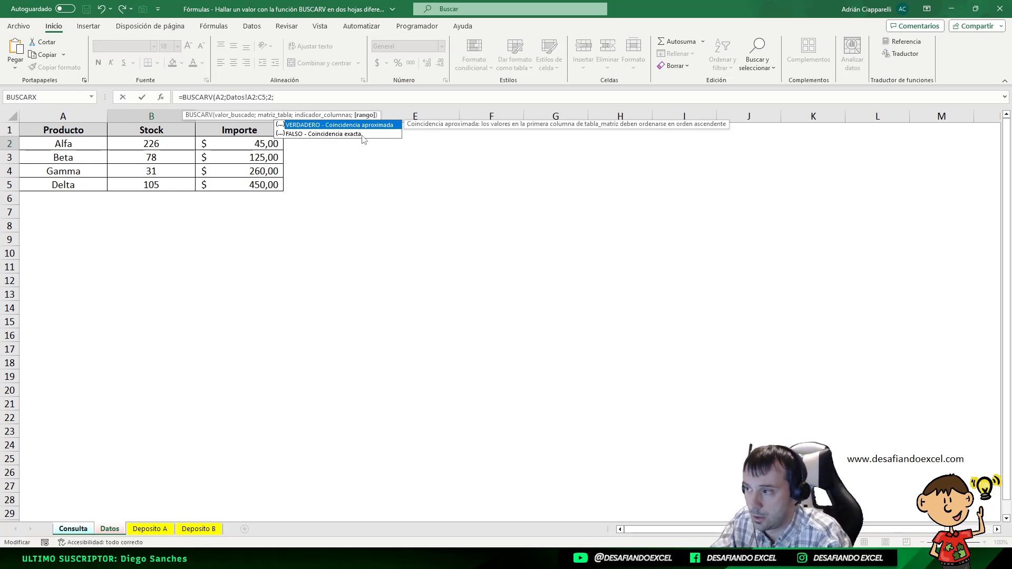
text(0)
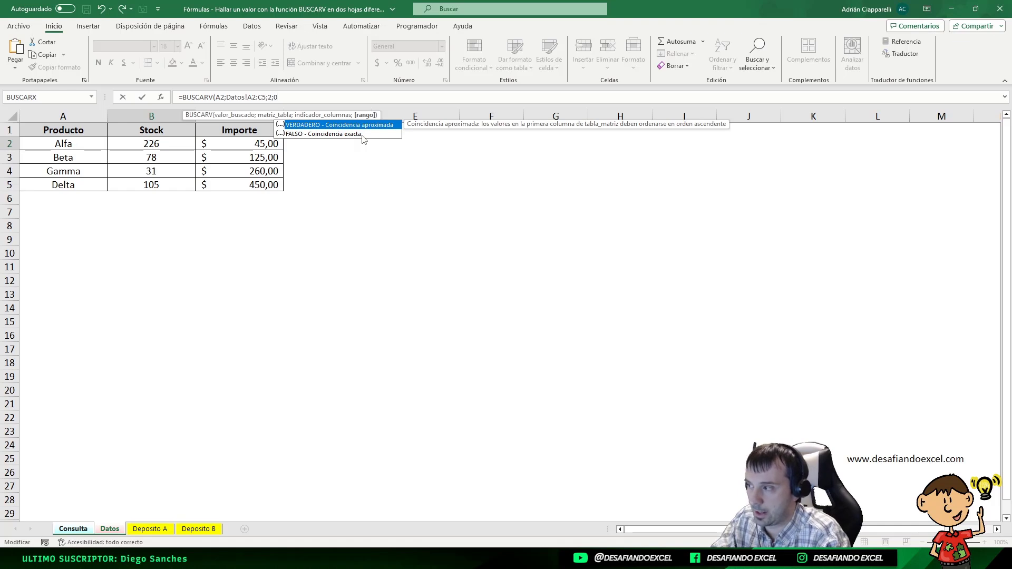
text())
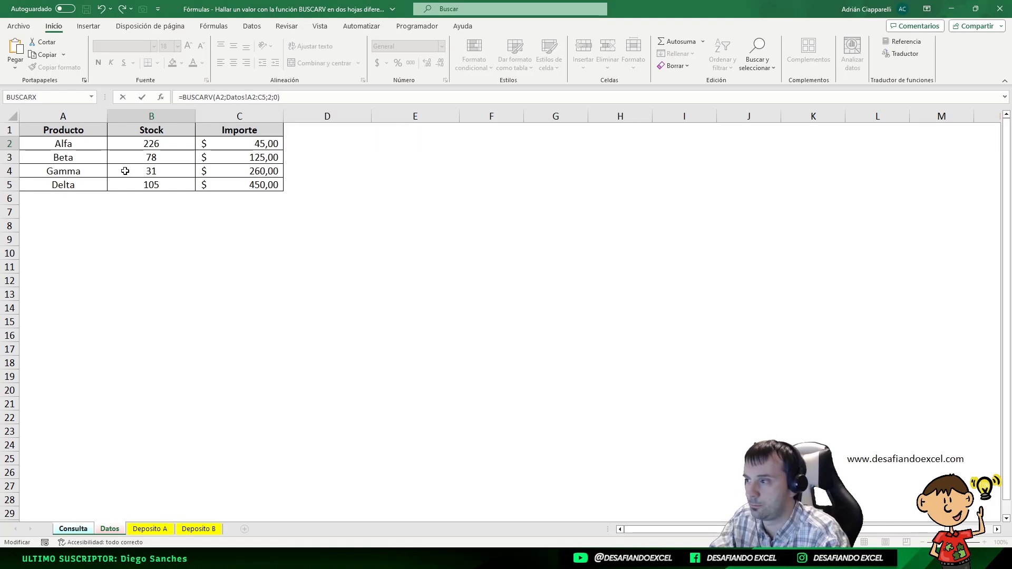
key(Return)
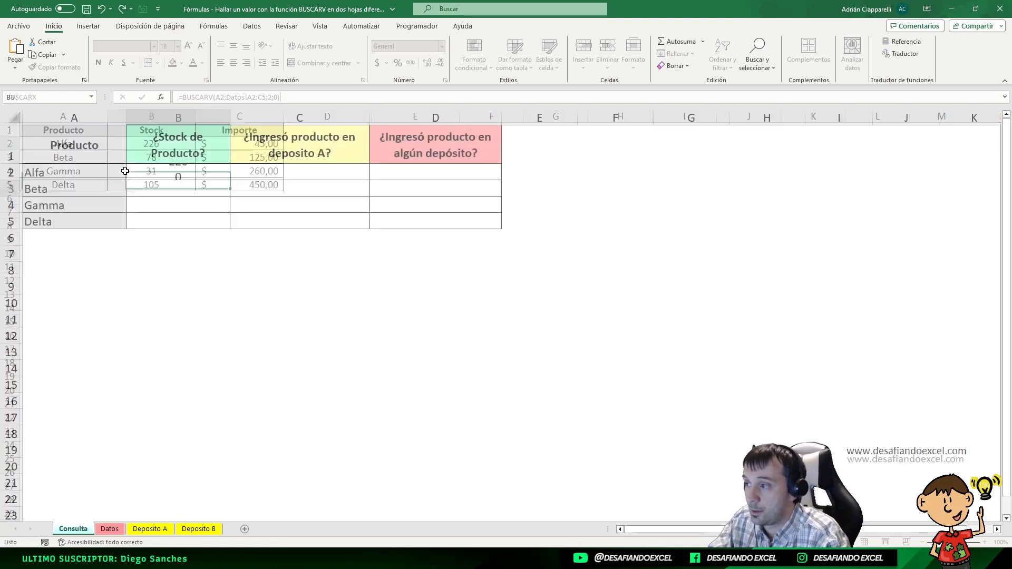
click(204, 172)
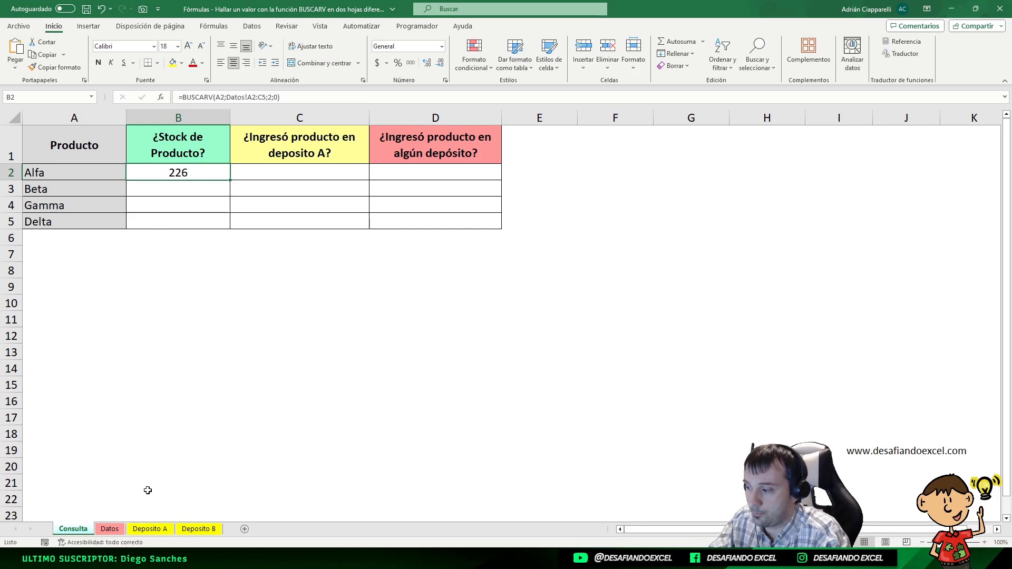
Step: Set Alfa's stock on the Datos sheet to 218 and return to Consulta
click(109, 529)
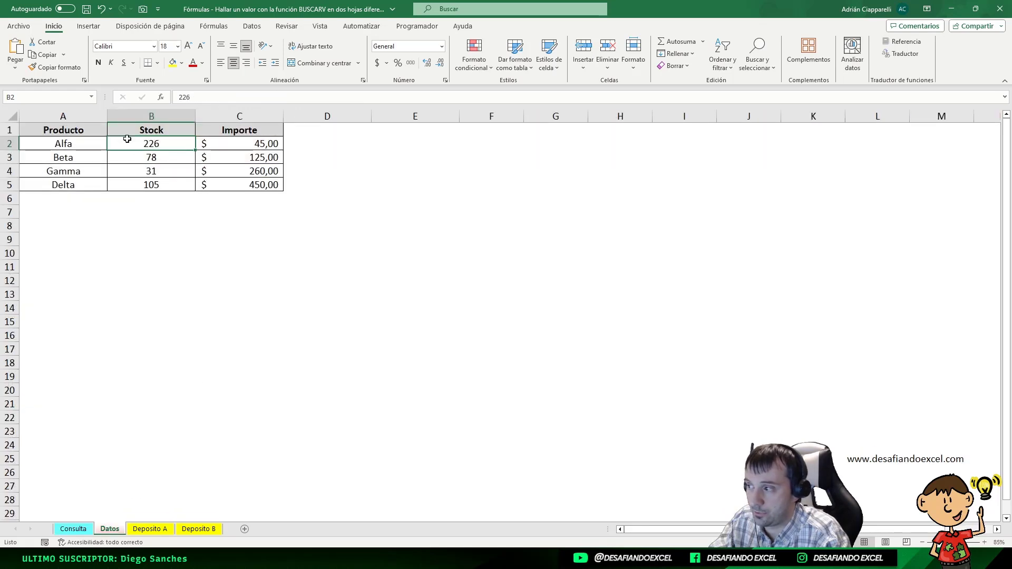
text(218)
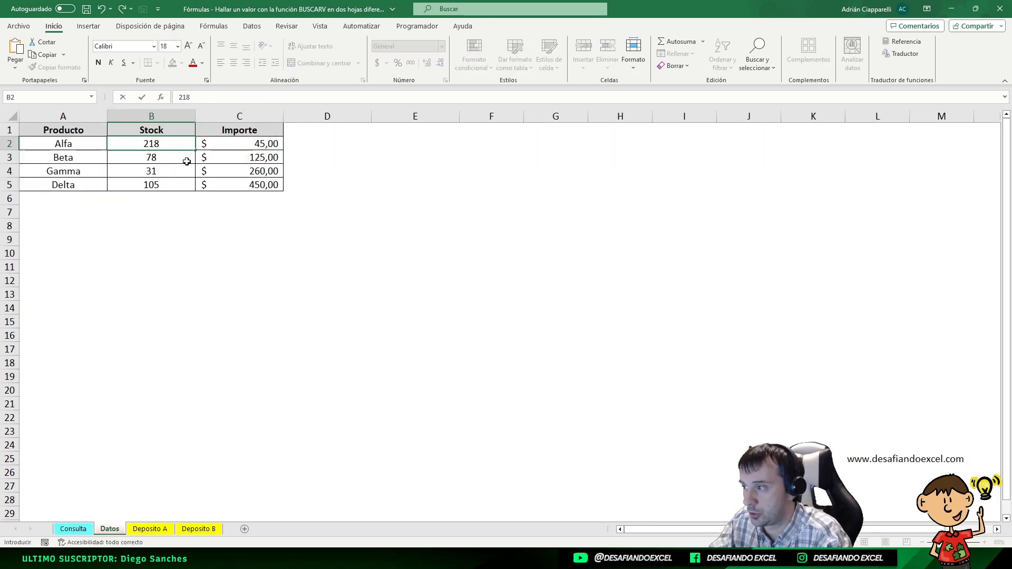
key(Return)
click(82, 531)
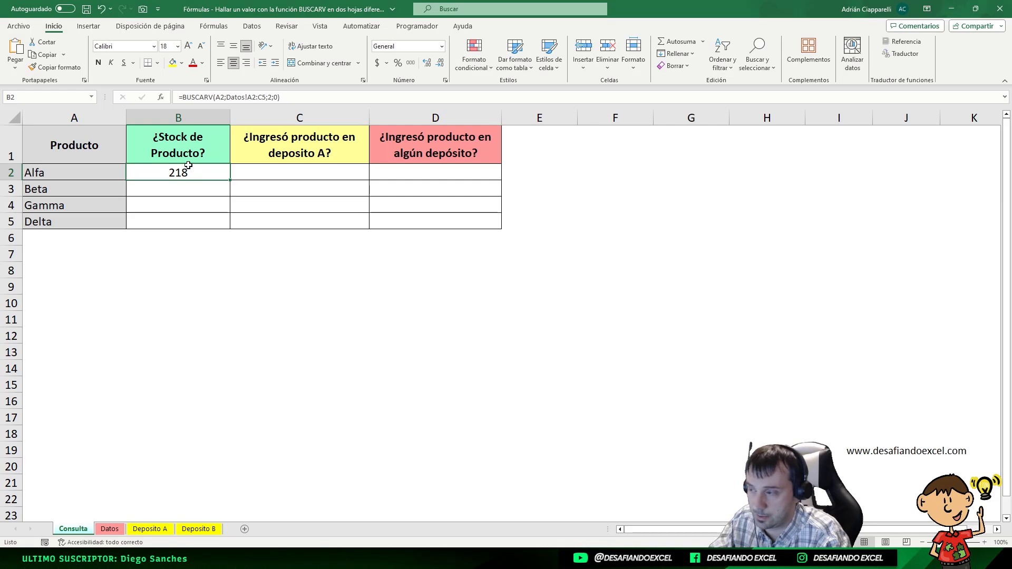
Step: Examine the Datos! sheet reference and the A2:C5 range within the B2 formula, leaving the formula as it is
click(226, 97)
drag(226, 97, 247, 97)
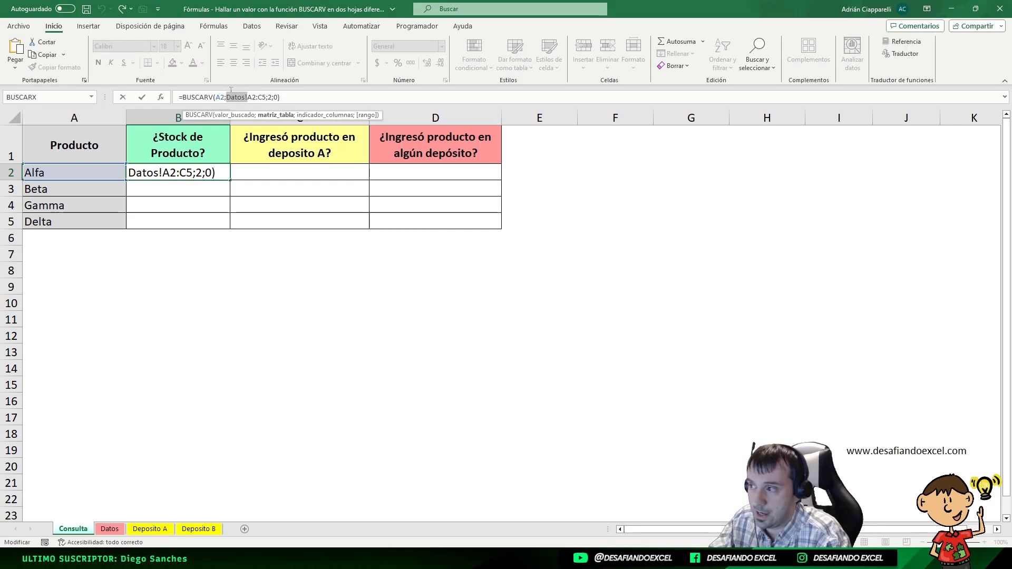
click(246, 97)
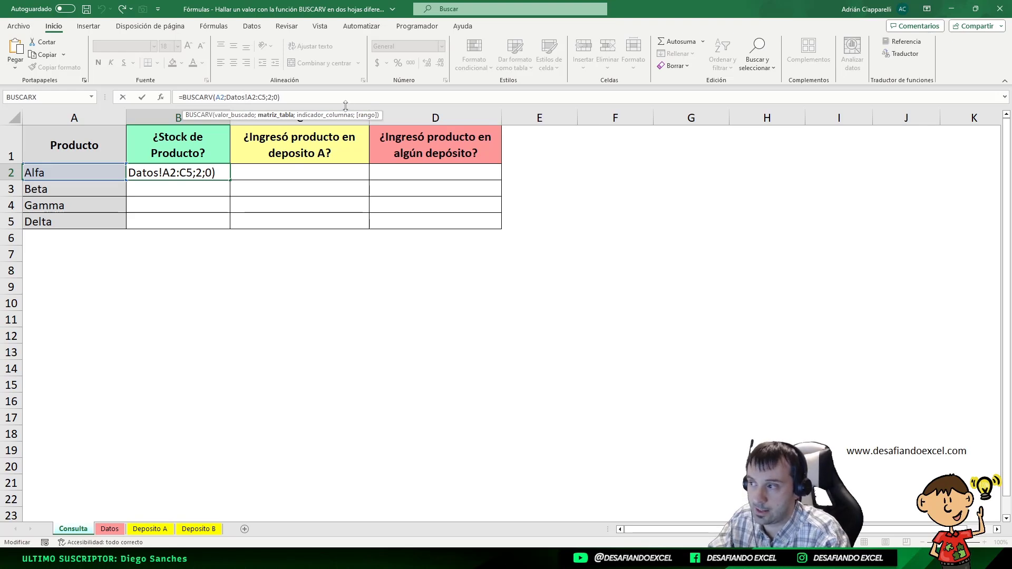
drag(228, 97, 245, 97)
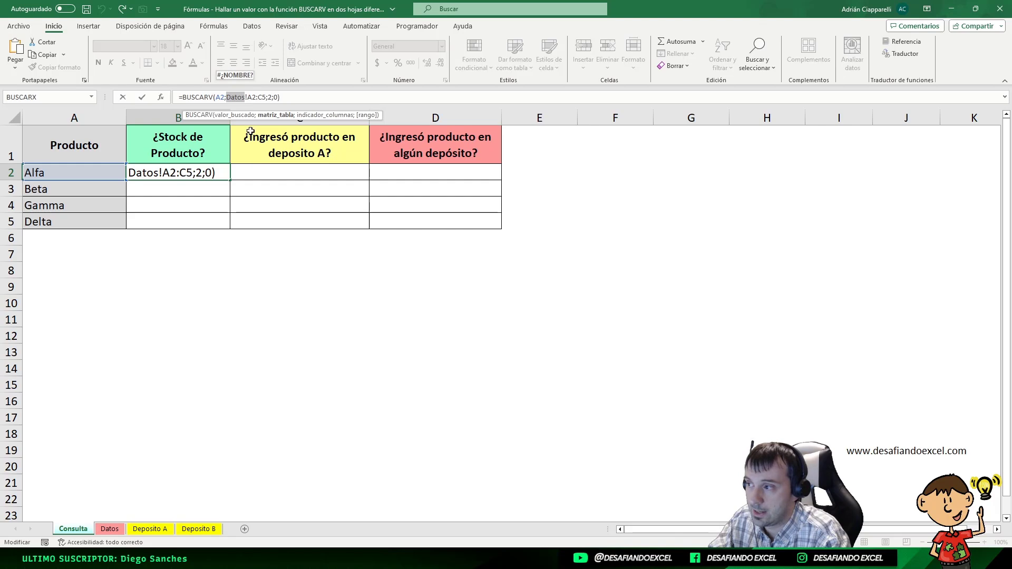
click(286, 100)
drag(247, 98, 263, 100)
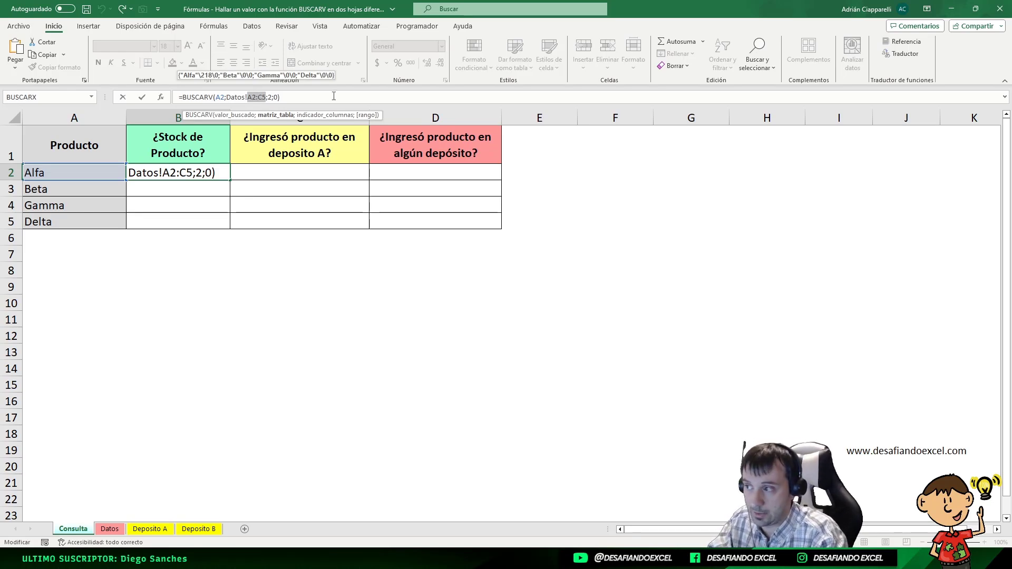
click(235, 97)
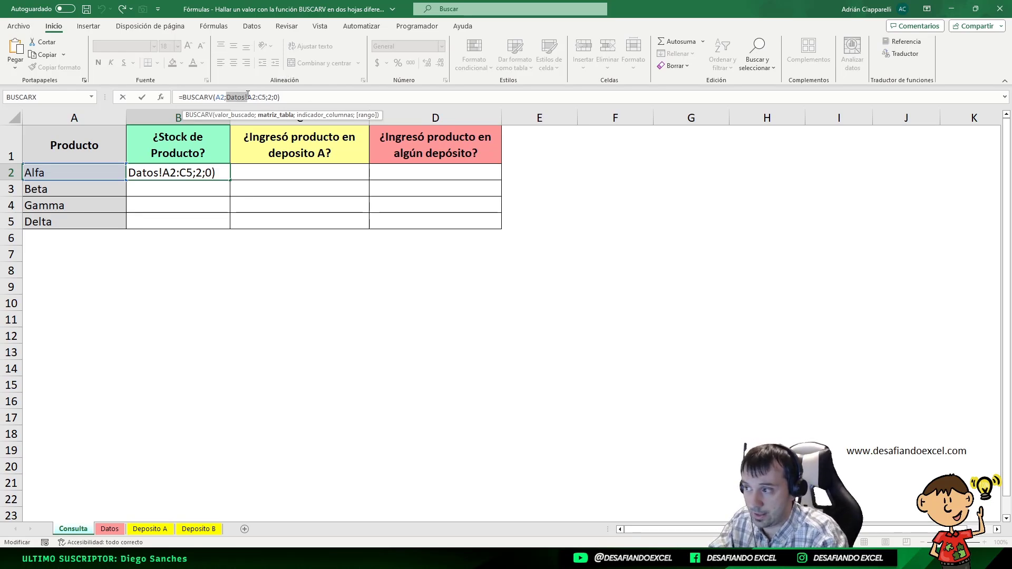
drag(226, 98, 248, 99)
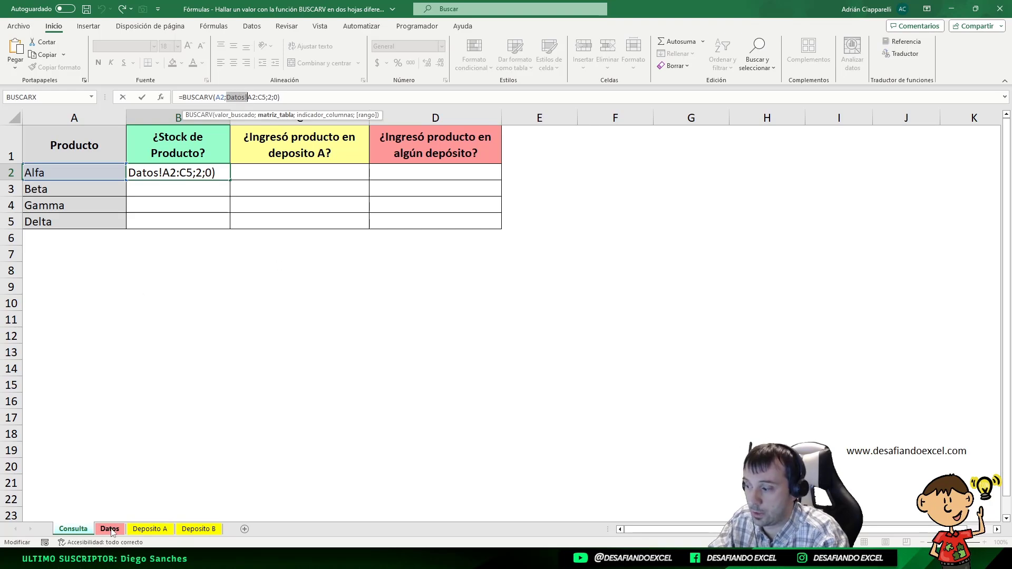
key(Return)
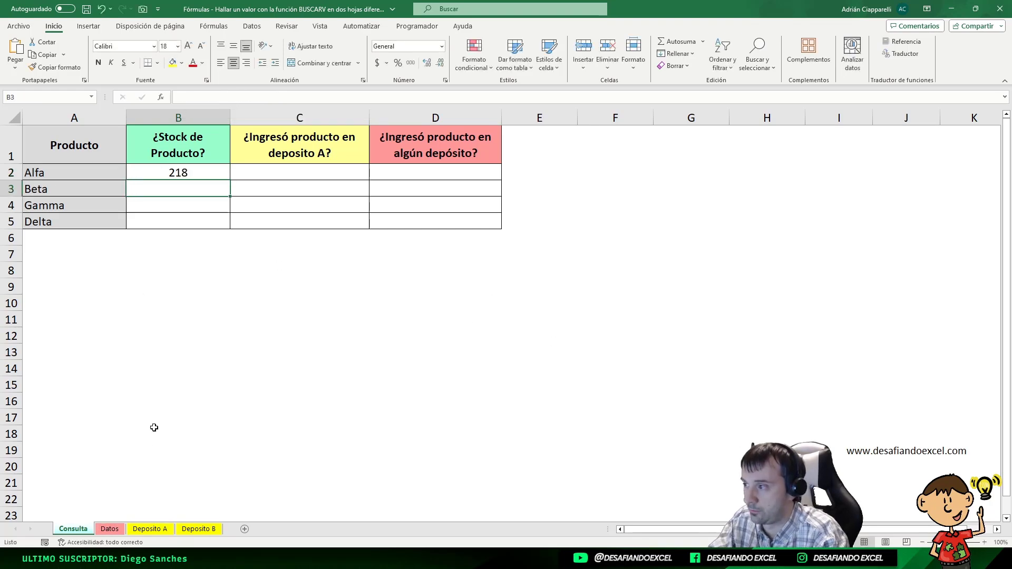
Step: Hide the Datos sheet and return to Consulta
click(110, 529)
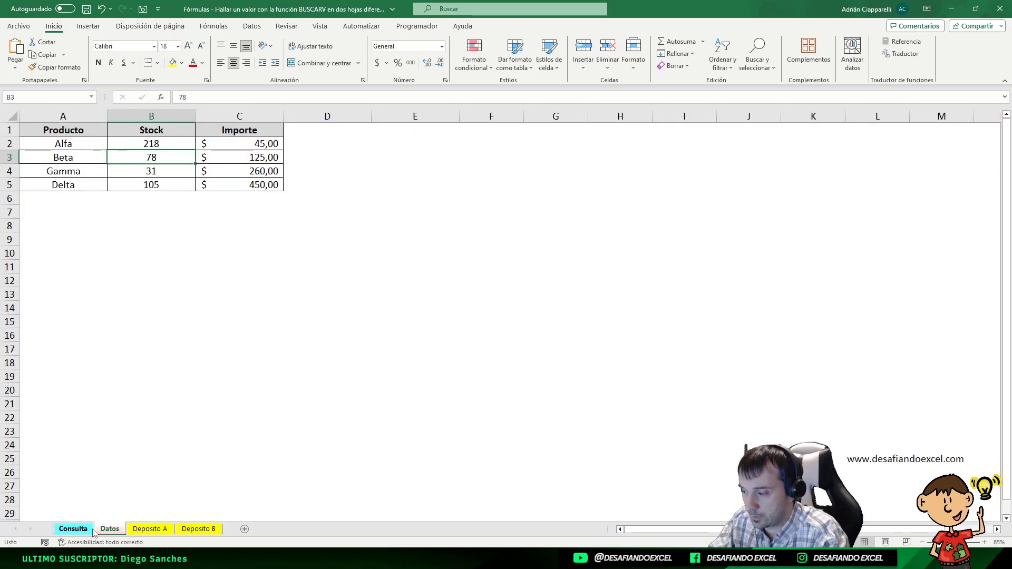
right_click(110, 529)
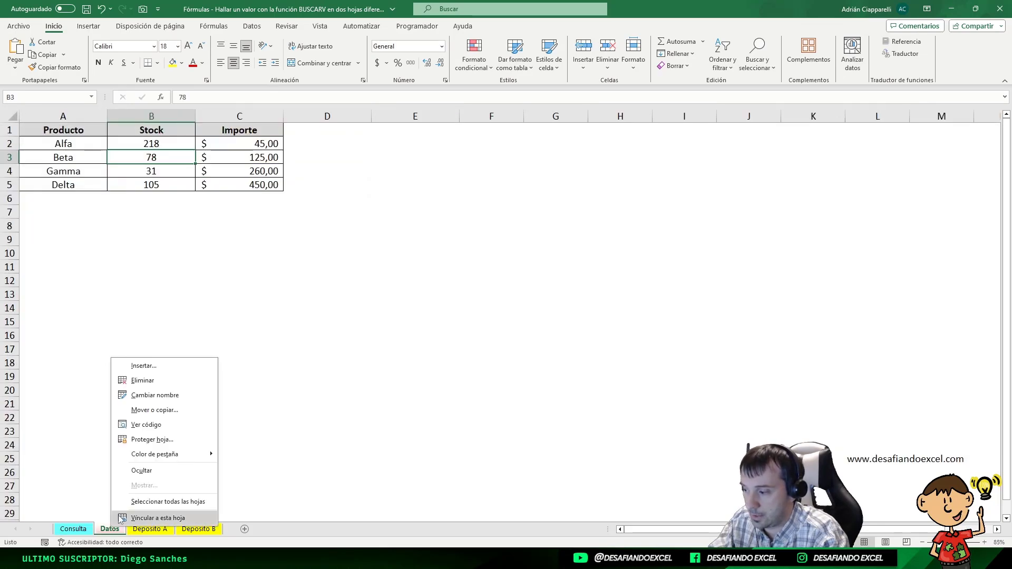
click(154, 470)
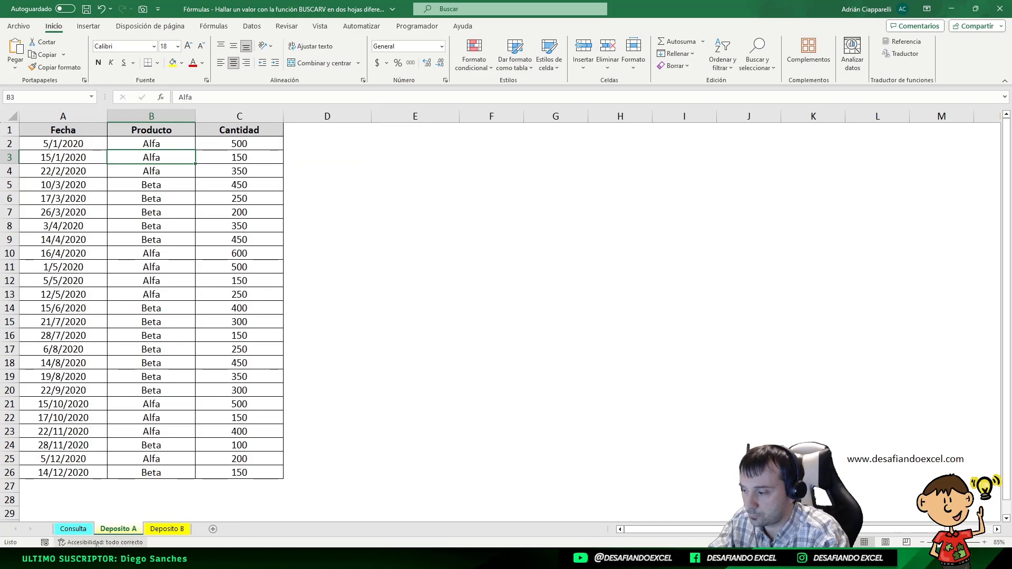
click(79, 530)
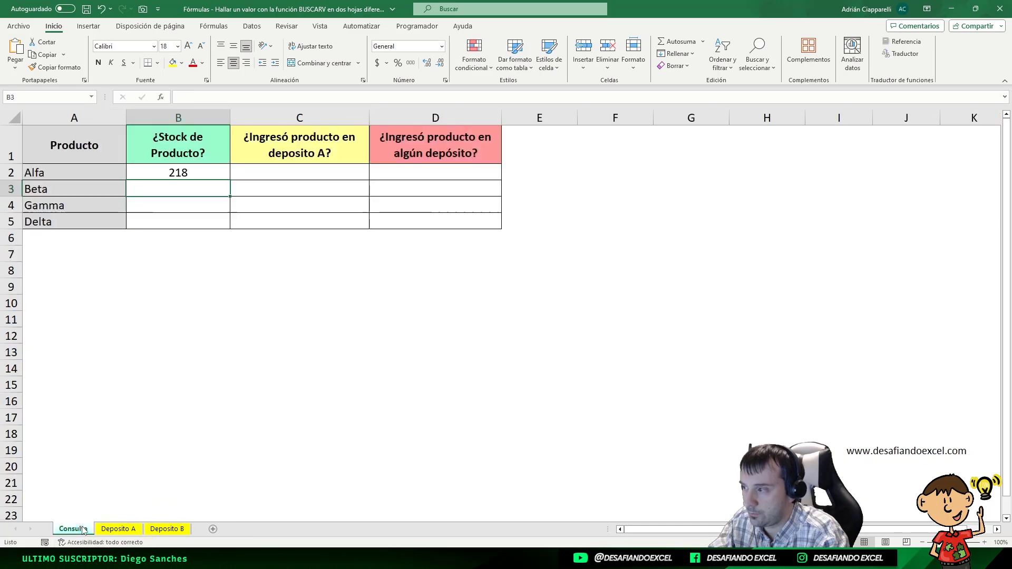
Step: Check the B2 result on Consulta and the formula's reference to the hidden Datos sheet
click(181, 174)
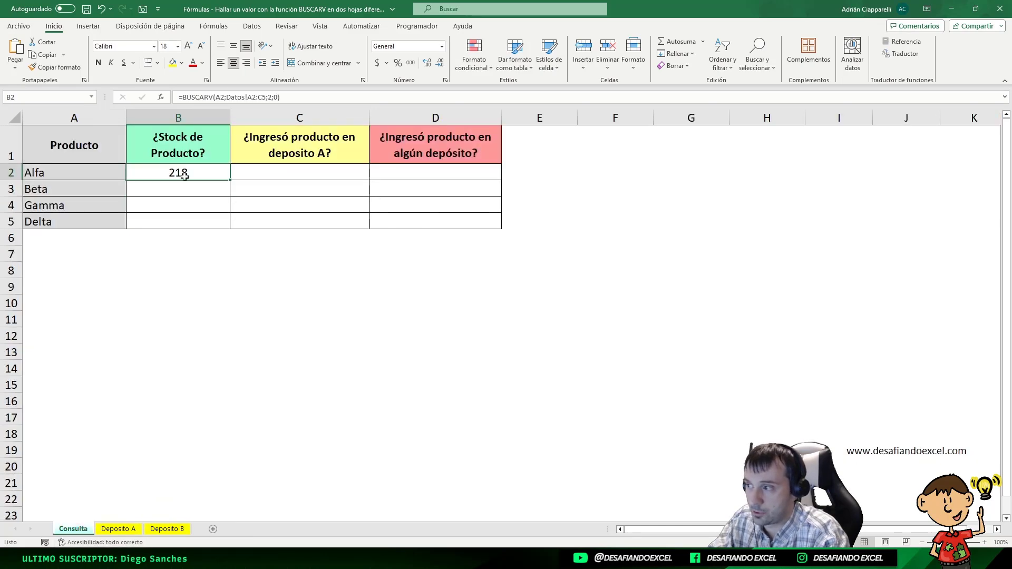
drag(227, 95, 246, 95)
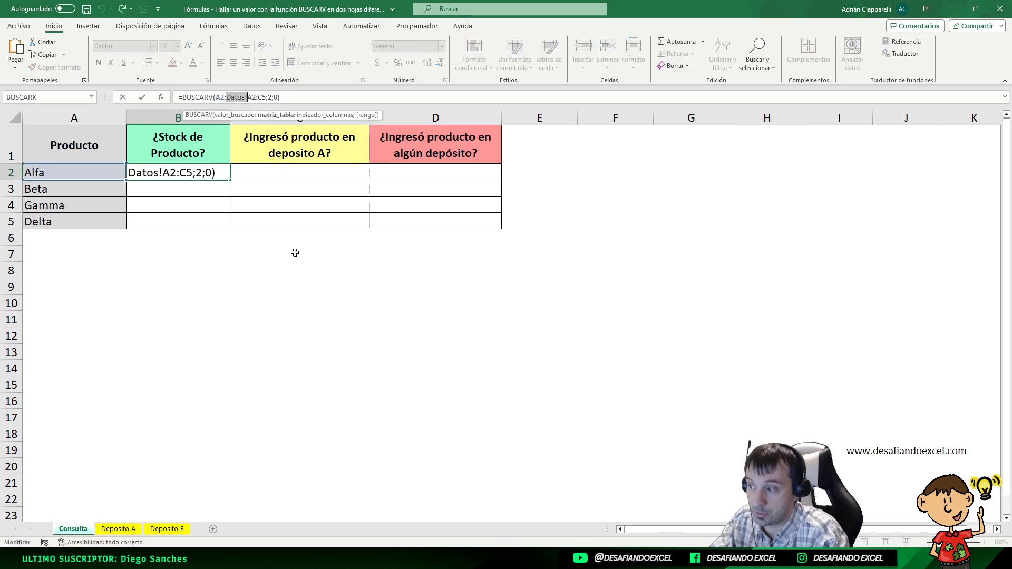
key(Escape)
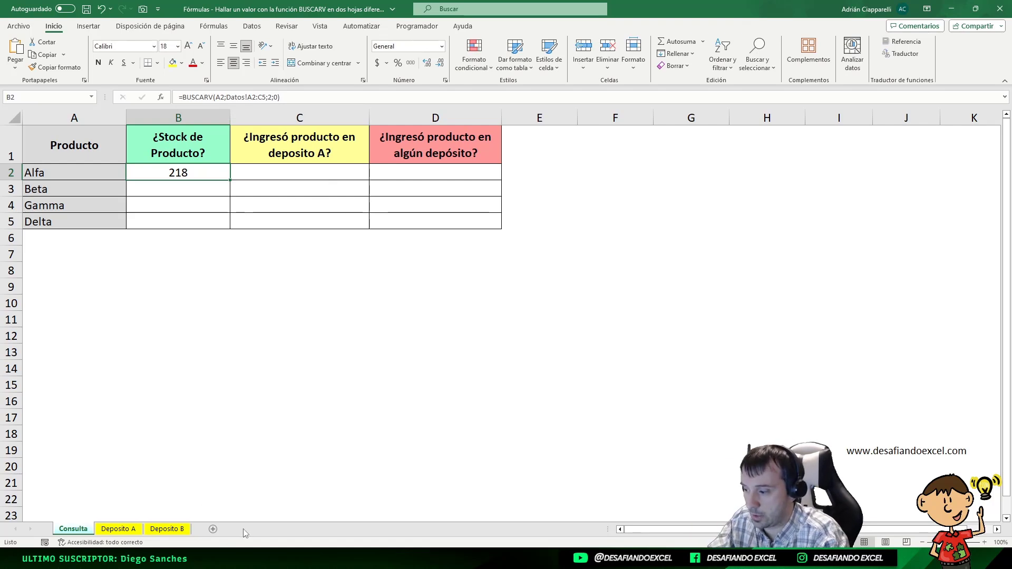
Step: Unhide the Datos sheet and go back to Consulta
right_click(74, 529)
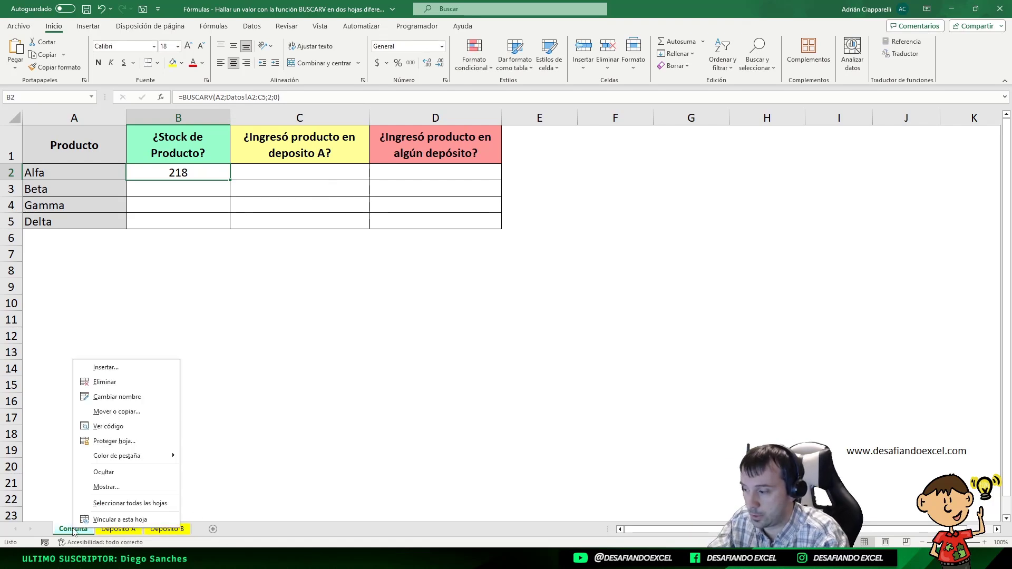
click(124, 486)
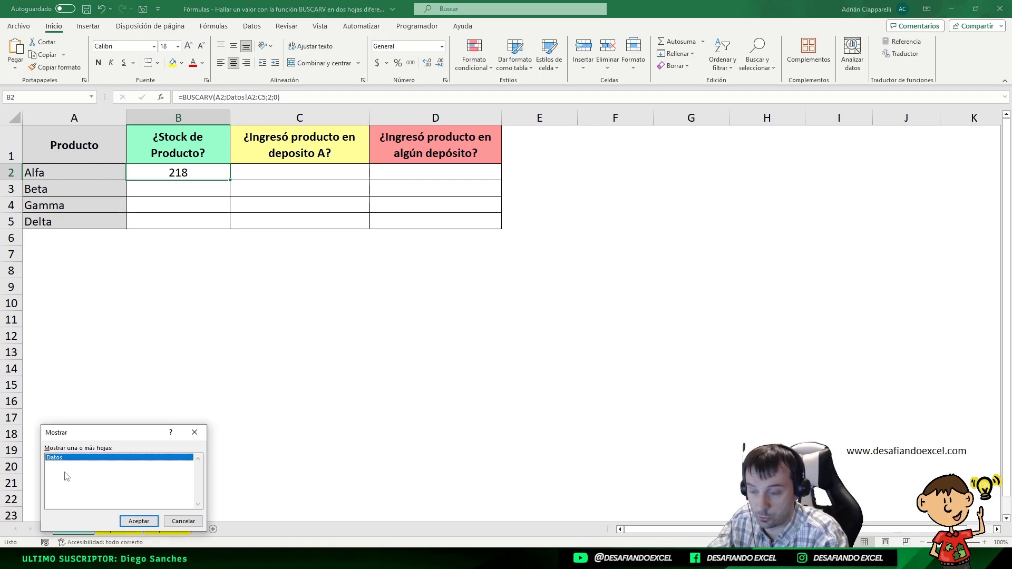
click(138, 522)
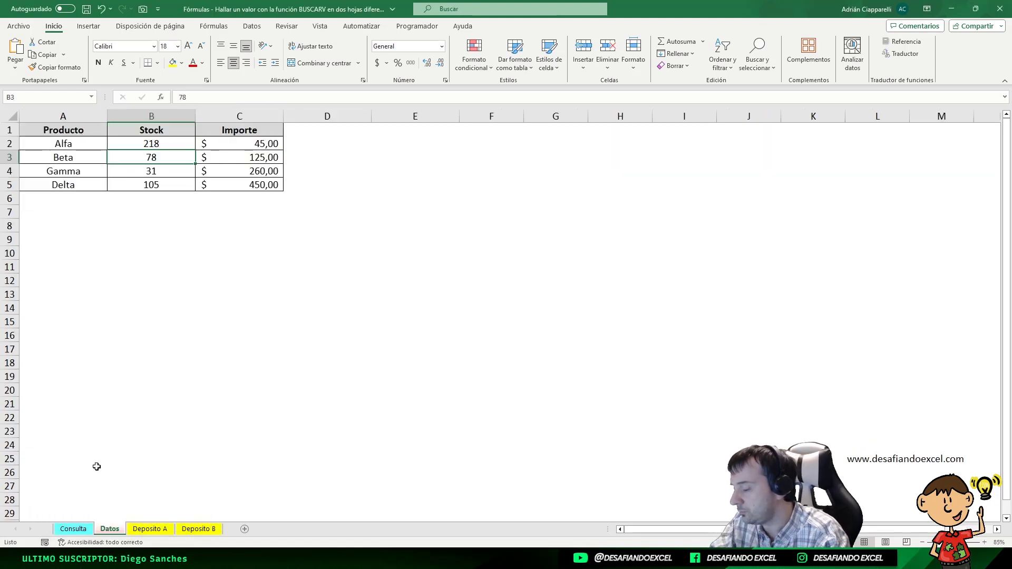
click(73, 528)
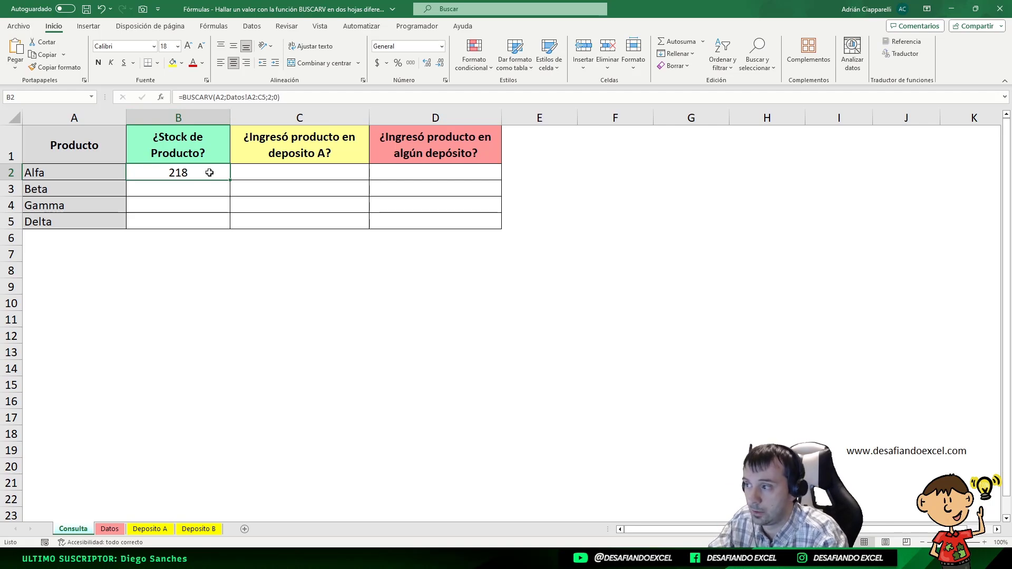
Step: Make the lookup range in the B2 formula absolute as Datos!$A$2:$C$5 and confirm the formula
click(85, 169)
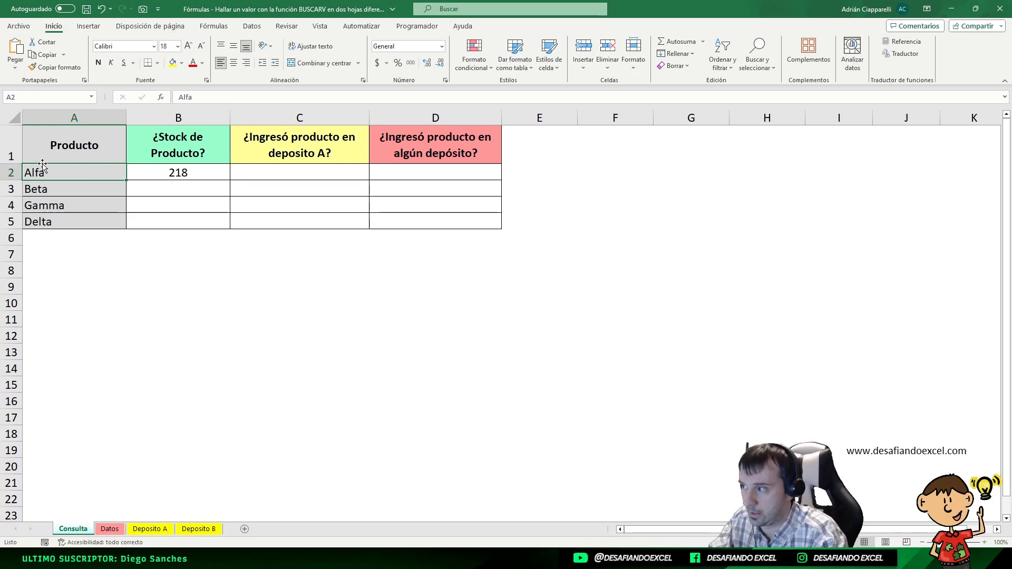
click(222, 177)
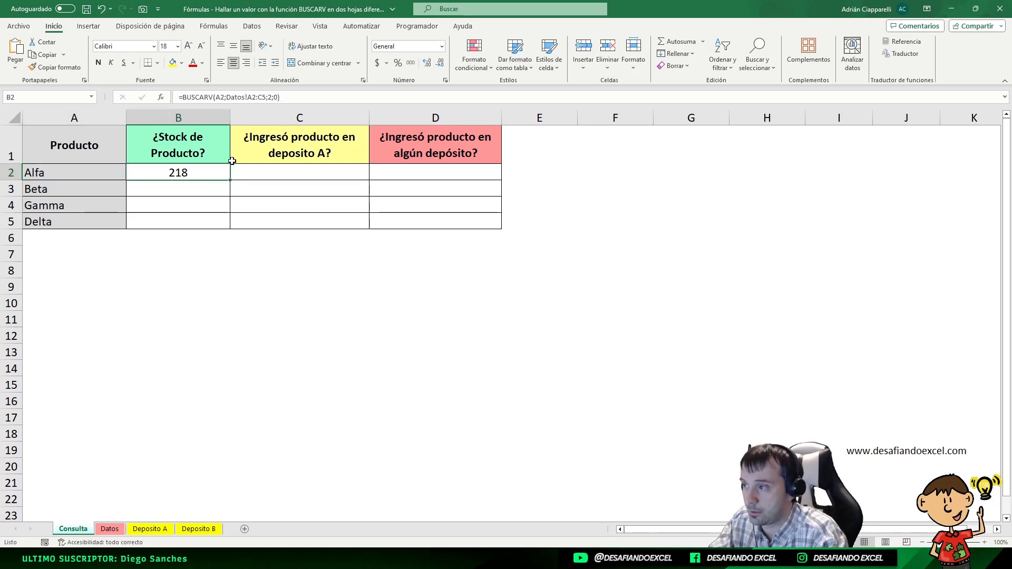
click(249, 96)
drag(248, 96, 263, 97)
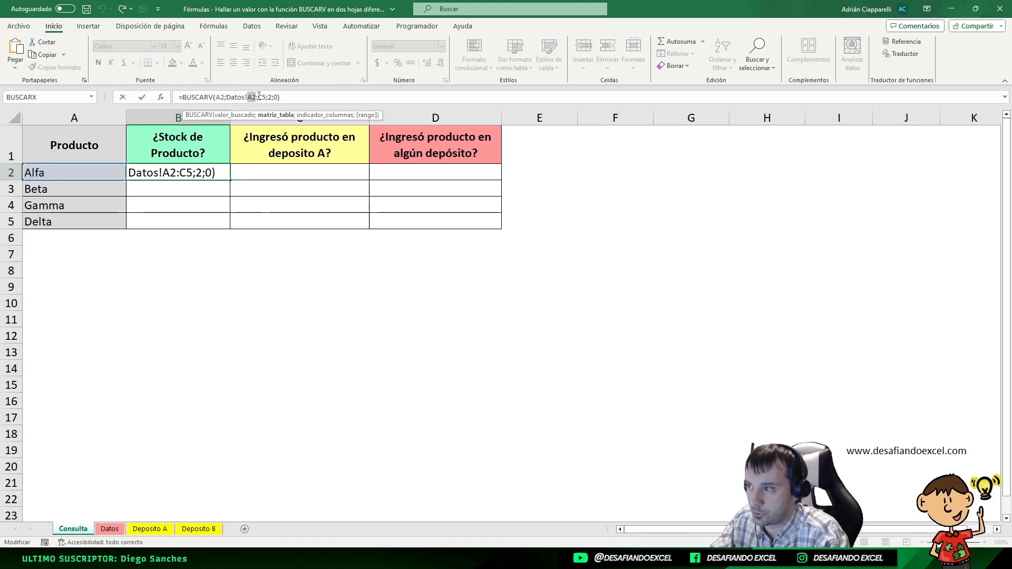
key(F4)
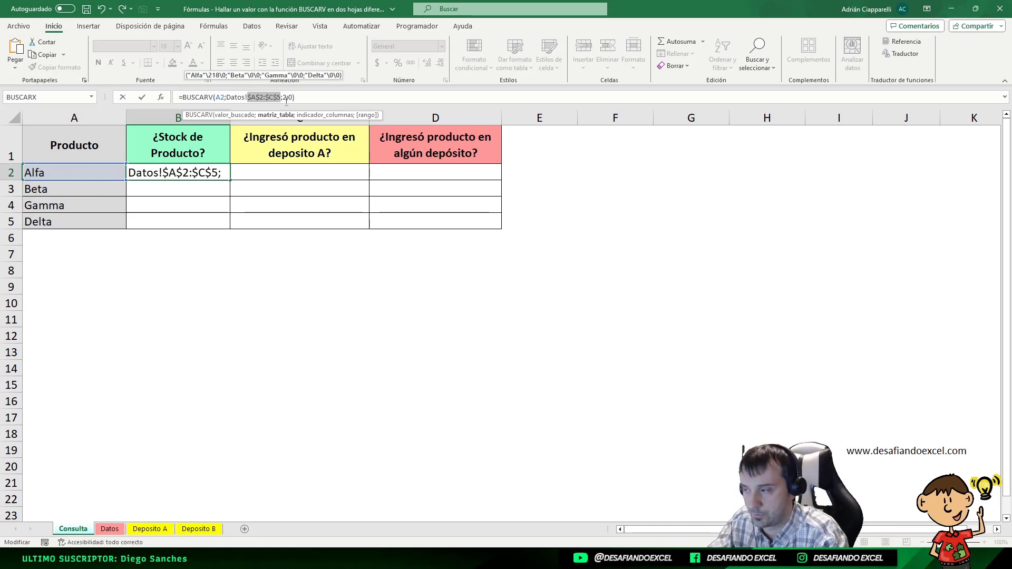
click(250, 97)
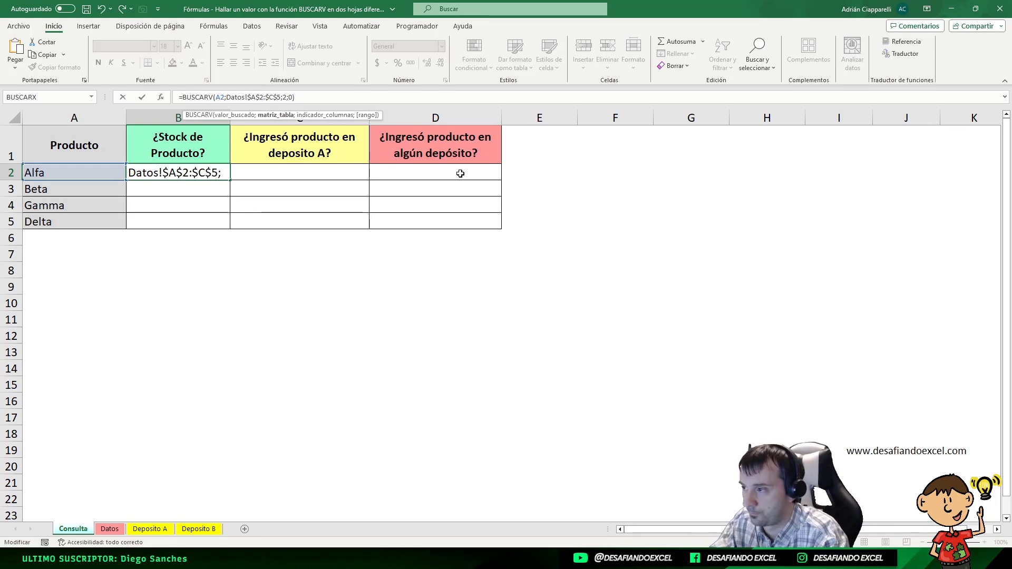
key(ctrl+Return)
Step: Fill the B2 stock formula down through B5 and check the formulas copied into the column
drag(231, 181, 227, 228)
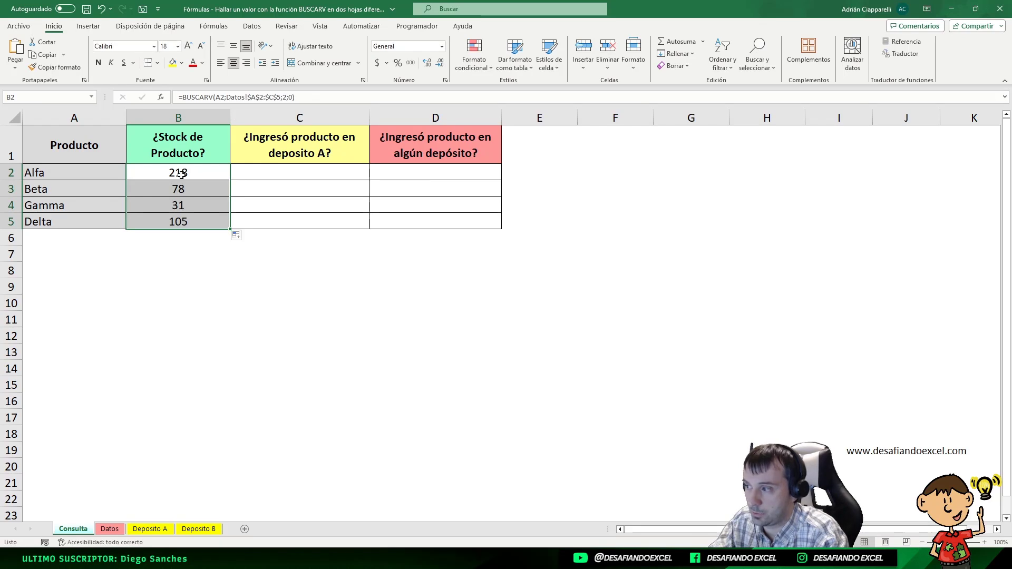
key(Down)
key(Down)
key(Down)
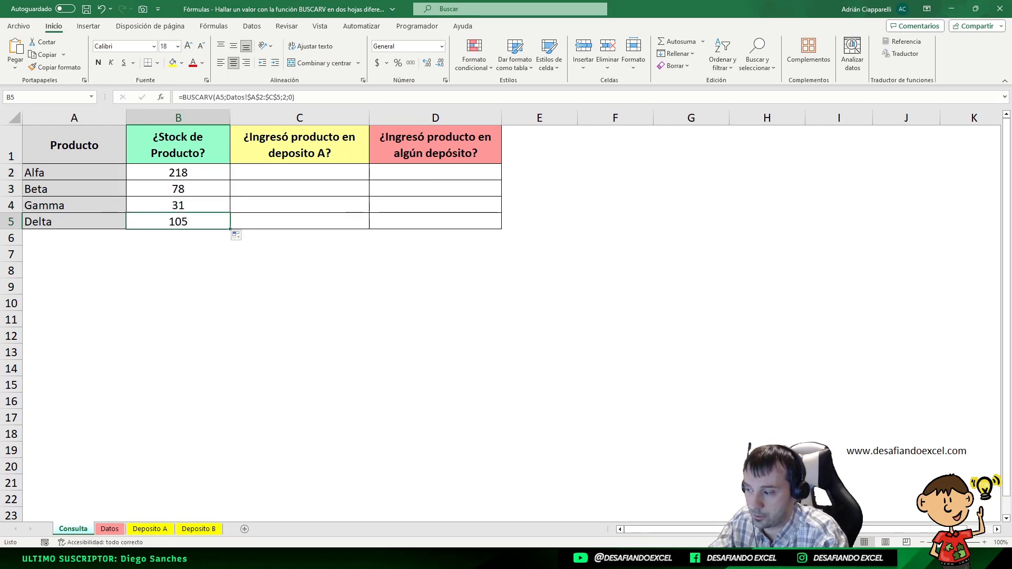
Step: Compare the stock results on Consulta with the Stock column B2:B5 in Datos
click(110, 529)
drag(141, 143, 140, 183)
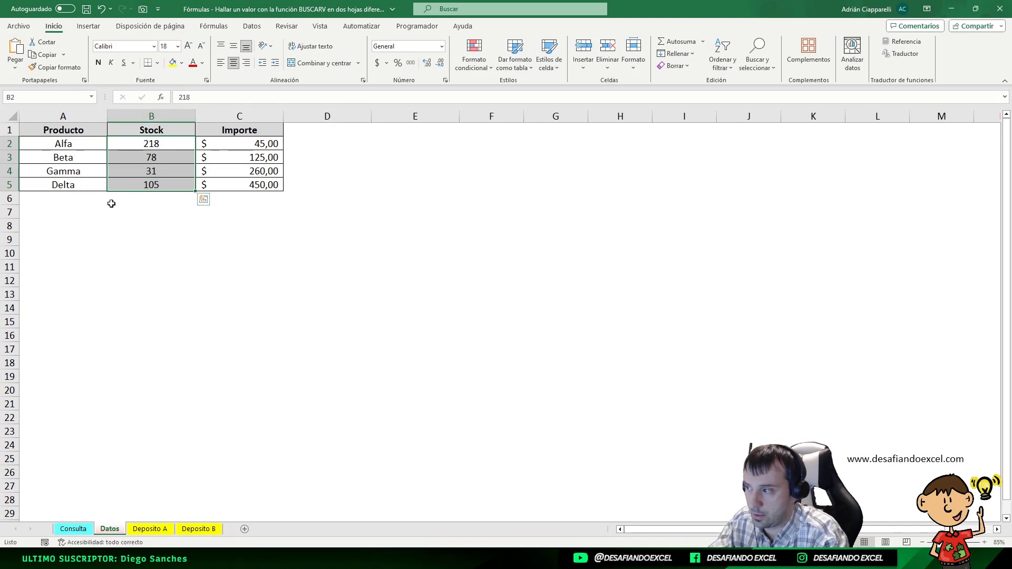
click(73, 528)
Step: Set Delta's stock in Datos to 50 and check its result on Consulta
click(110, 528)
click(170, 184)
text(50)
key(Return)
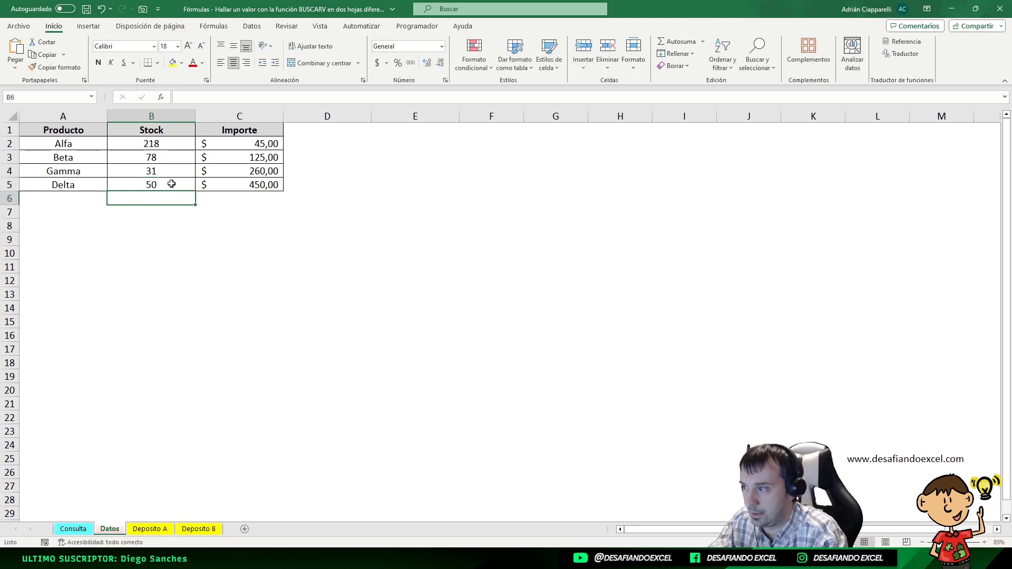
key(ctrl+Page_Up)
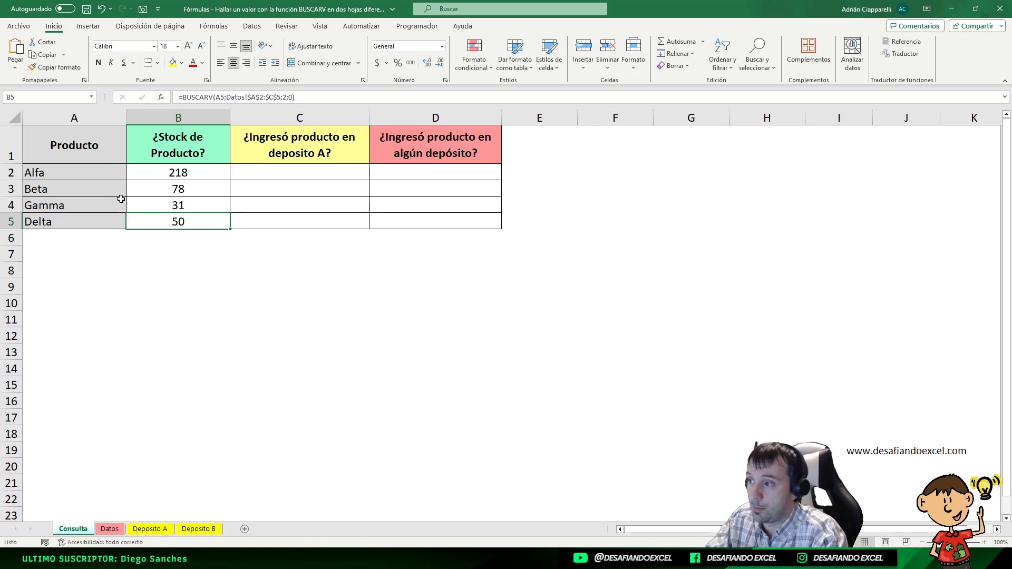
Step: Review the deposito A question column on Consulta alongside the product entries recorded on the Deposito A sheet
click(311, 153)
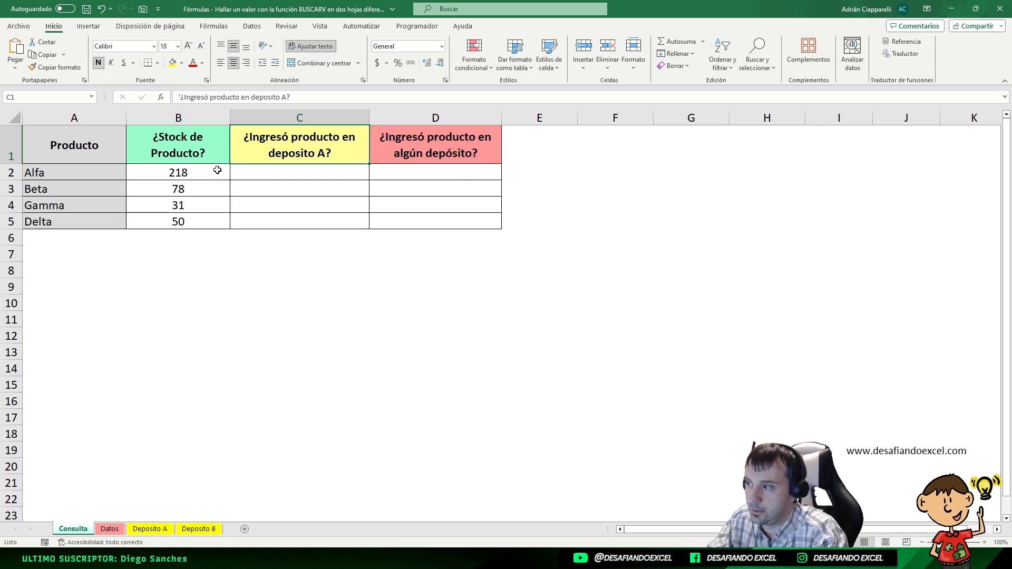
click(191, 170)
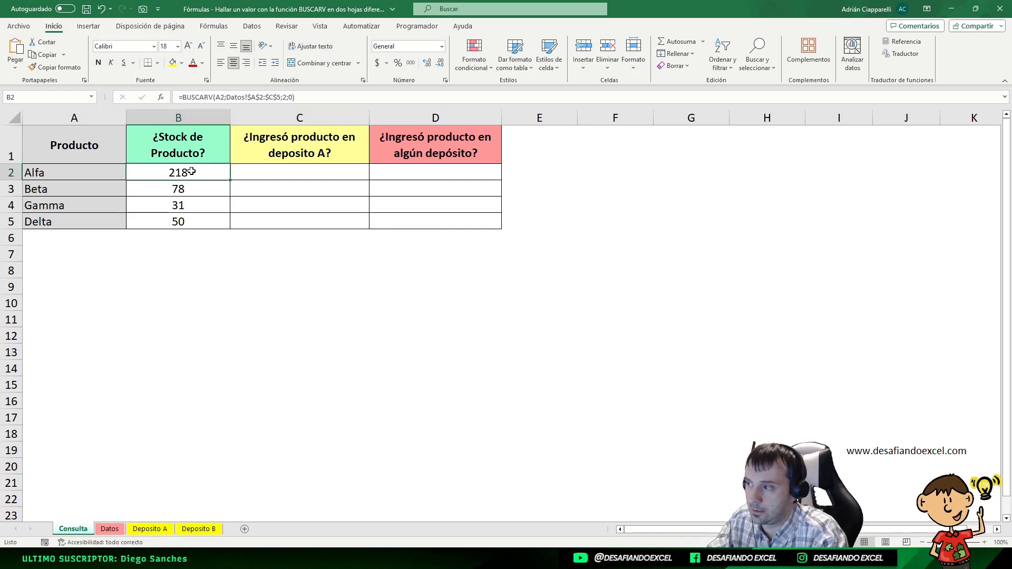
click(334, 145)
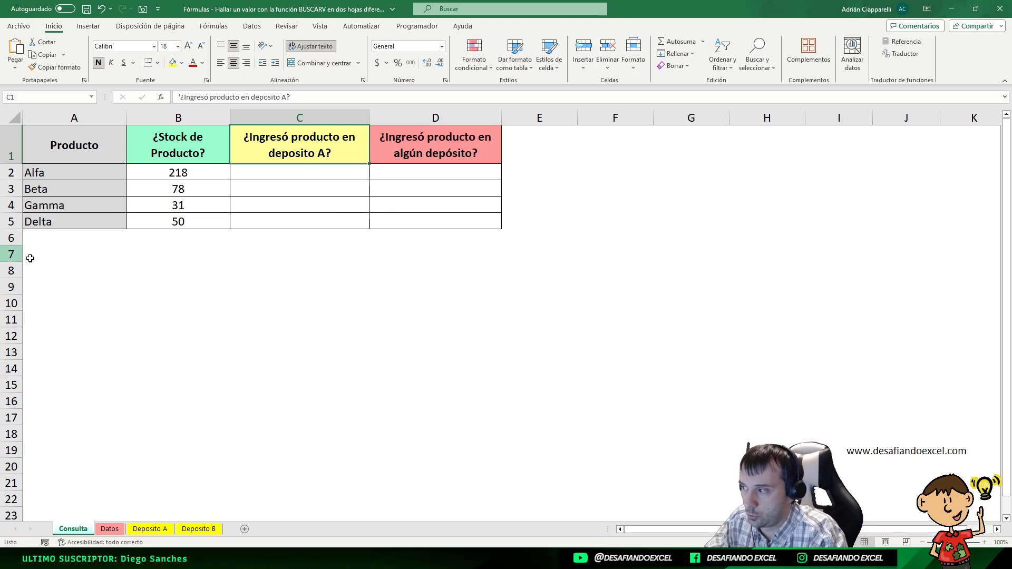
click(316, 175)
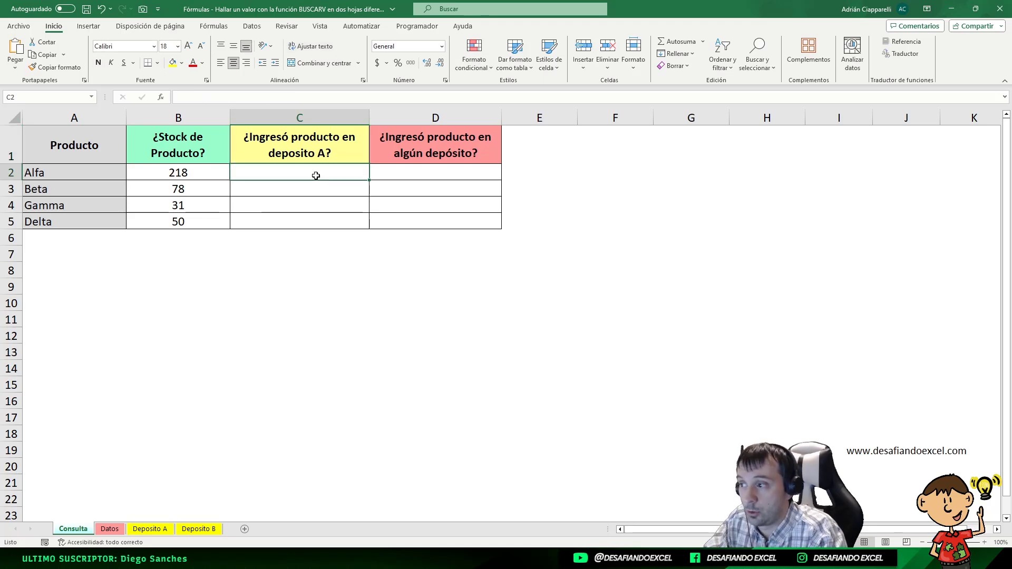
click(151, 529)
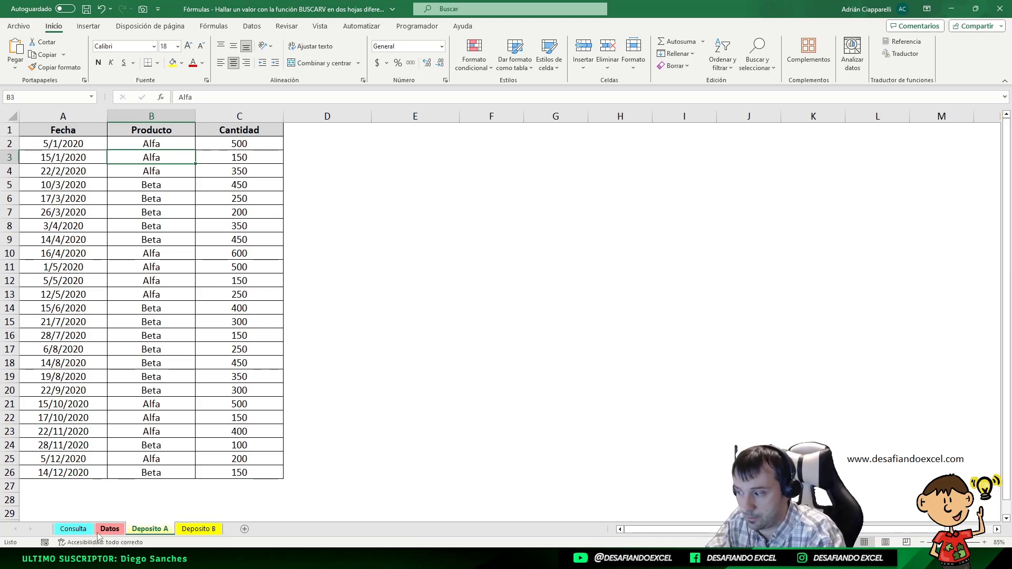
click(79, 531)
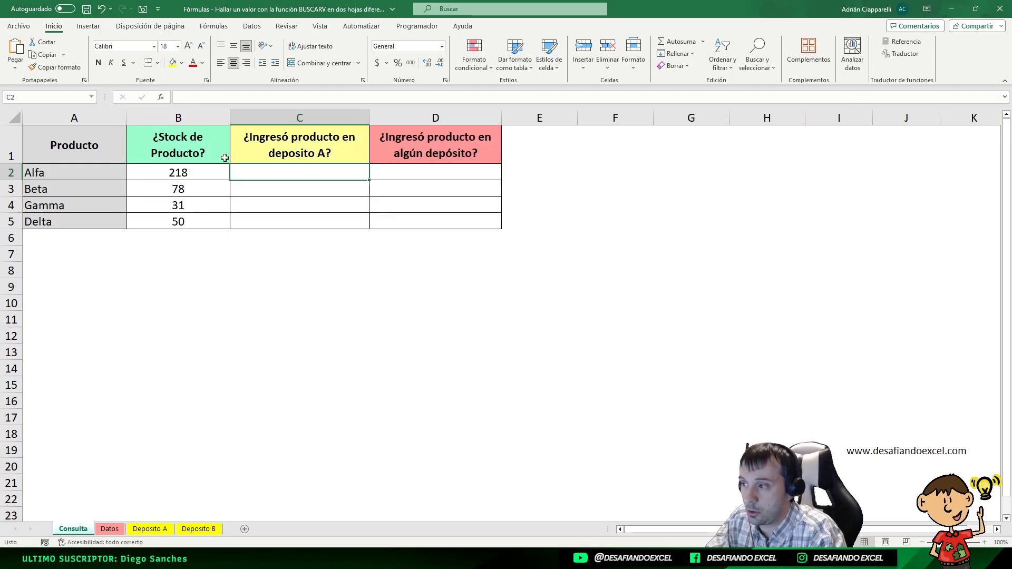
click(148, 530)
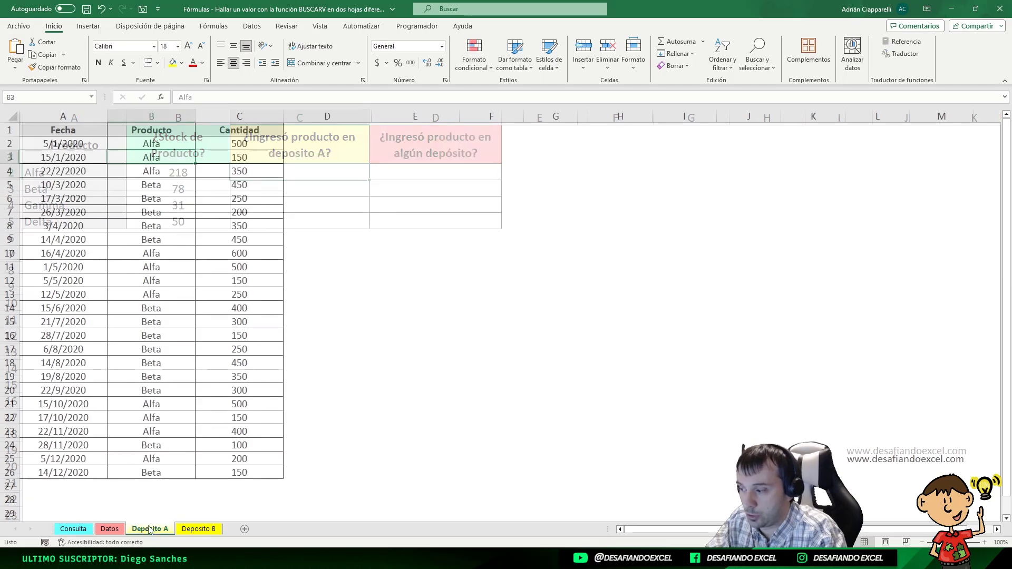
click(76, 530)
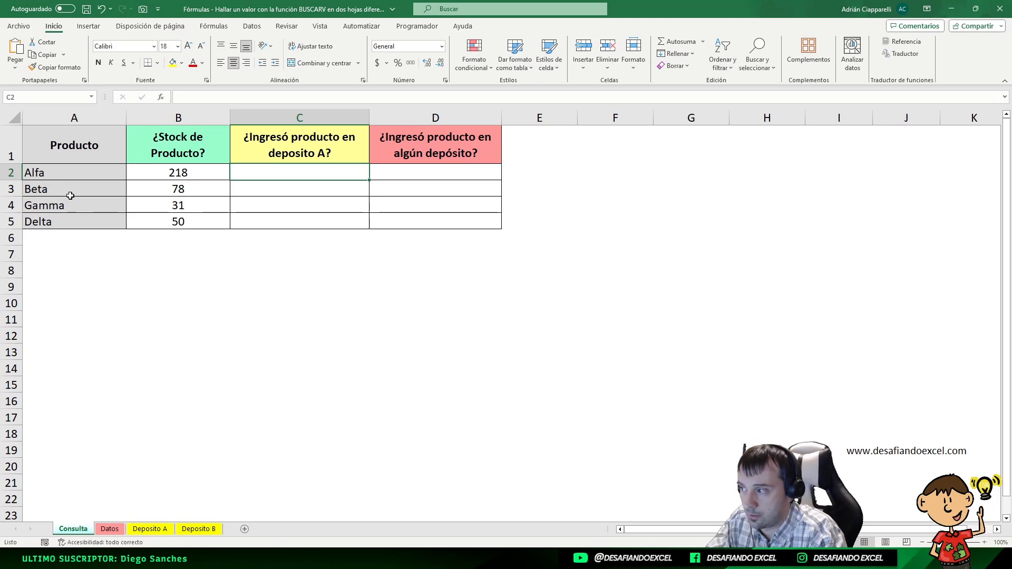
Step: Examine the repeated product names in B2:B26 of Deposito A and return to Consulta
click(150, 529)
click(158, 162)
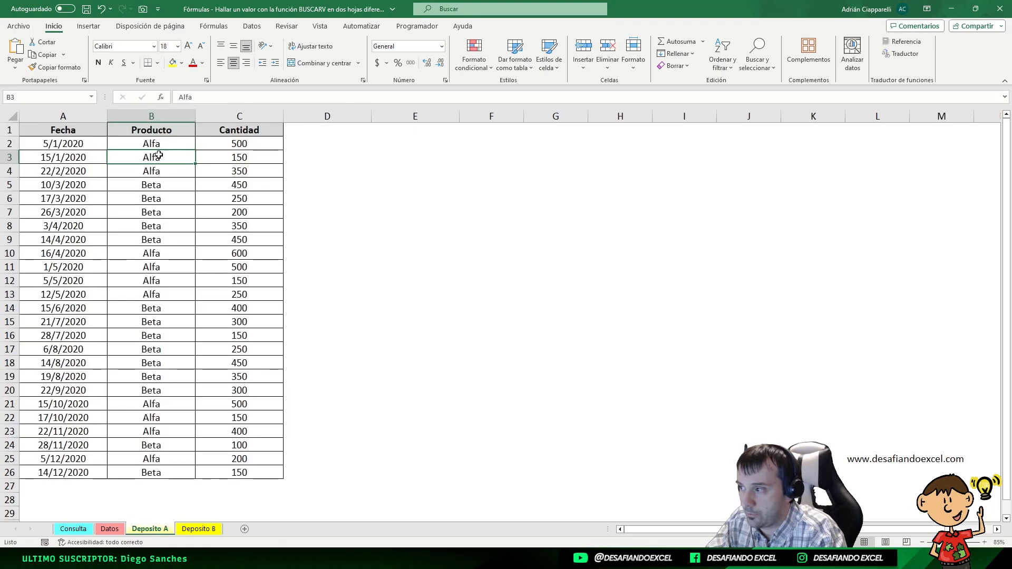
drag(164, 143, 149, 473)
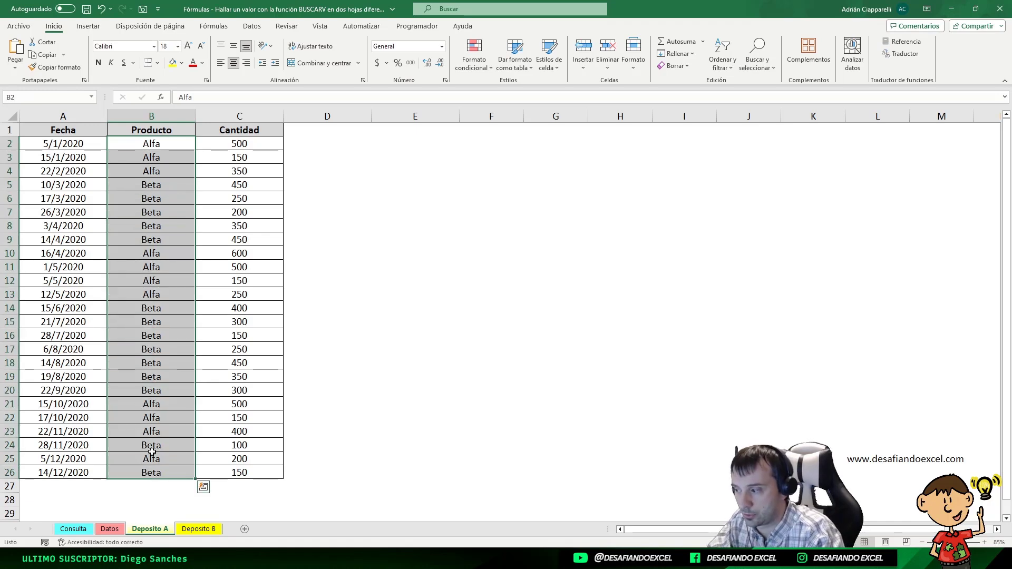
drag(150, 143, 176, 468)
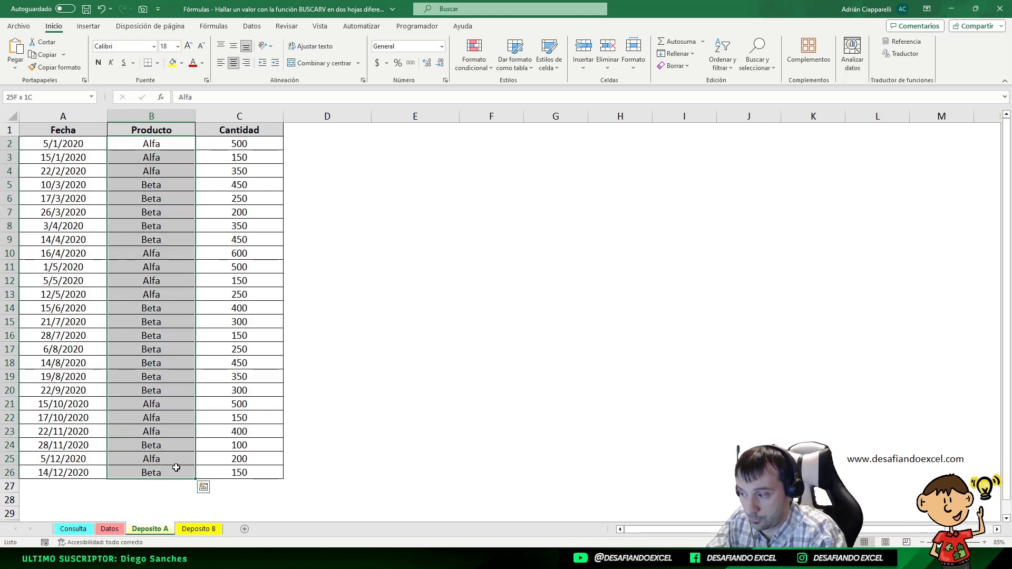
click(168, 317)
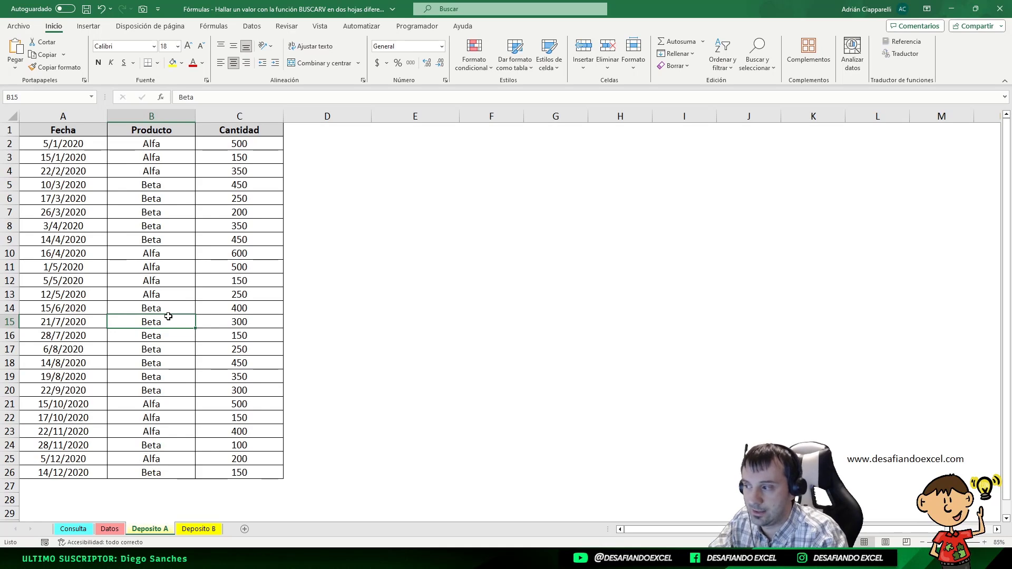
drag(146, 144, 158, 470)
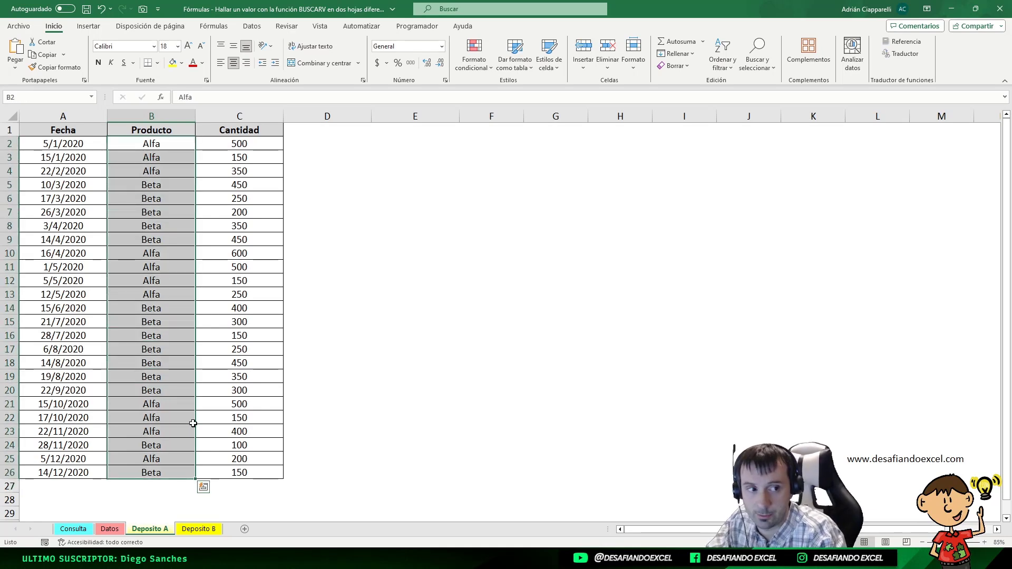
click(83, 529)
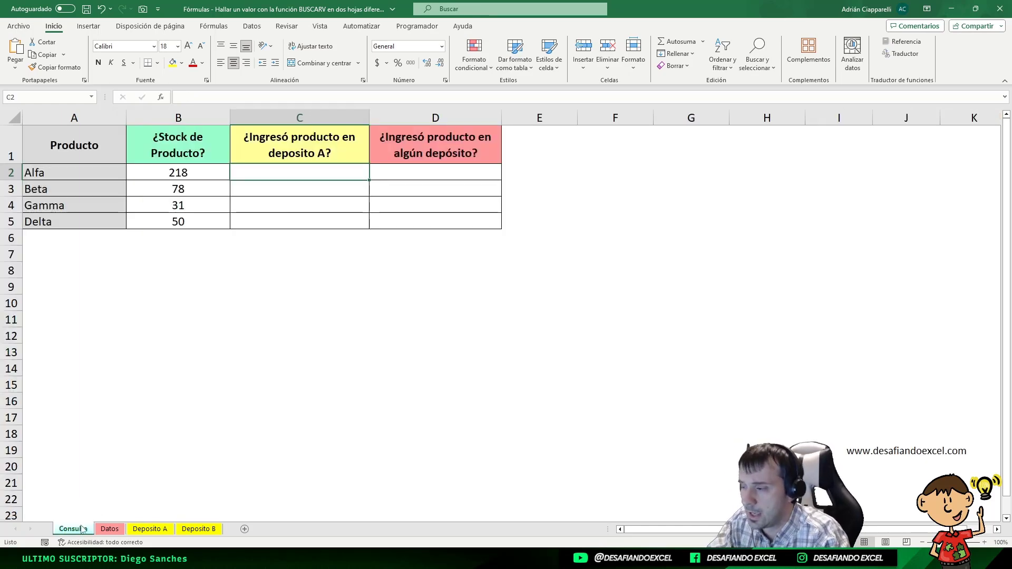
Step: Start a BUSCARV formula in the empty cell C9 of Consulta with A2 as the lookup value
click(268, 281)
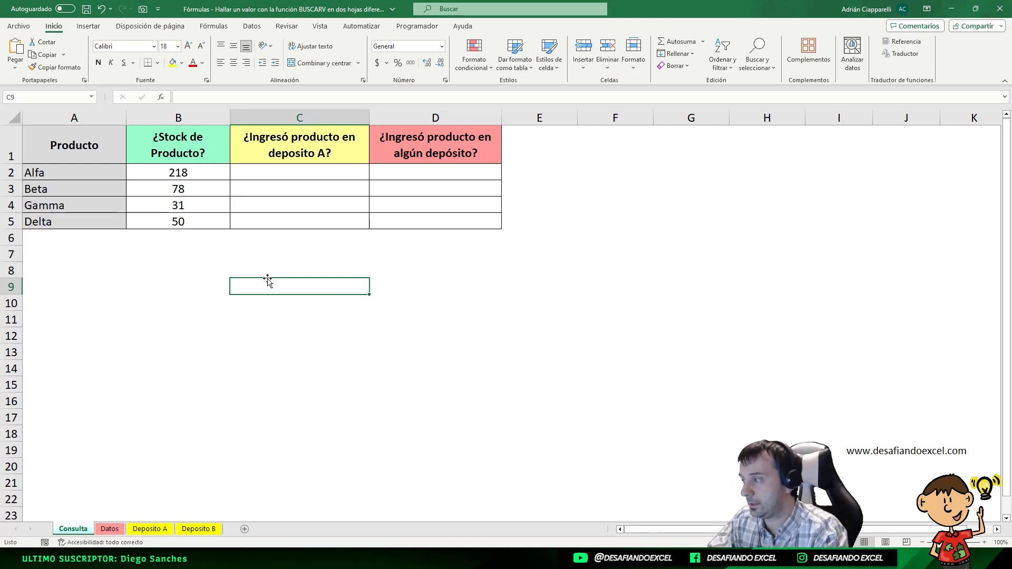
click(289, 254)
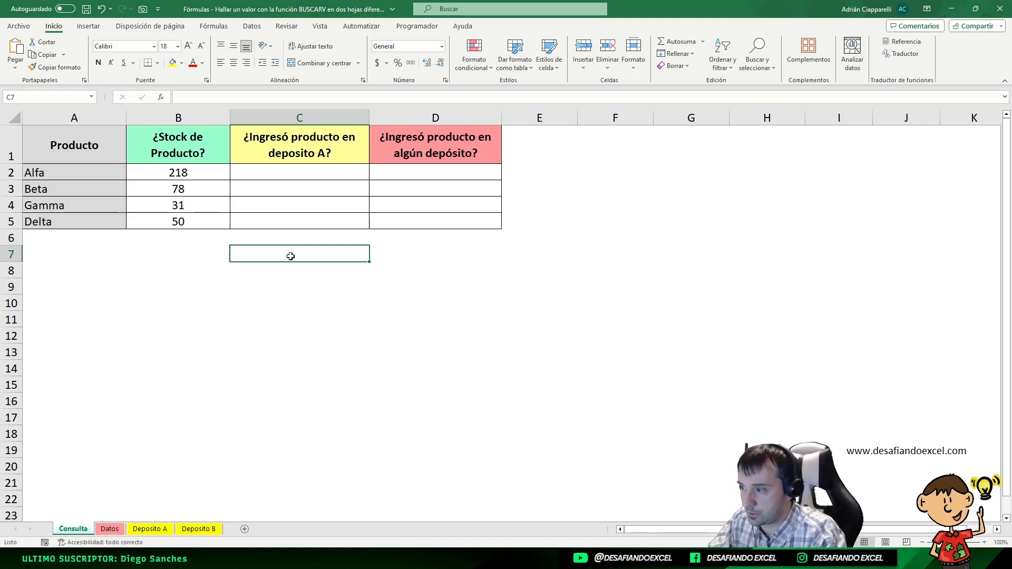
click(272, 299)
click(278, 284)
text(=)
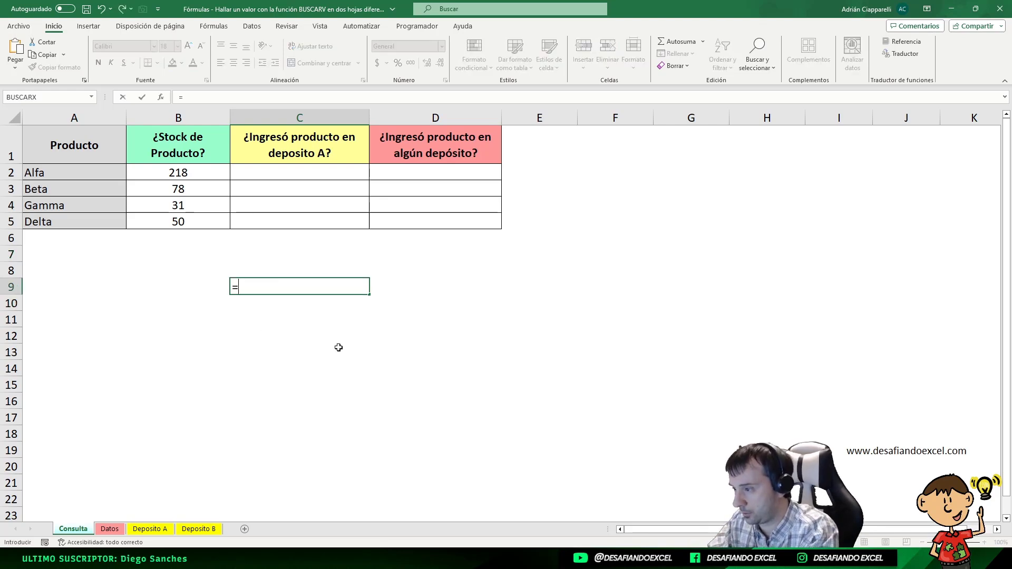
text(BUSCARV)
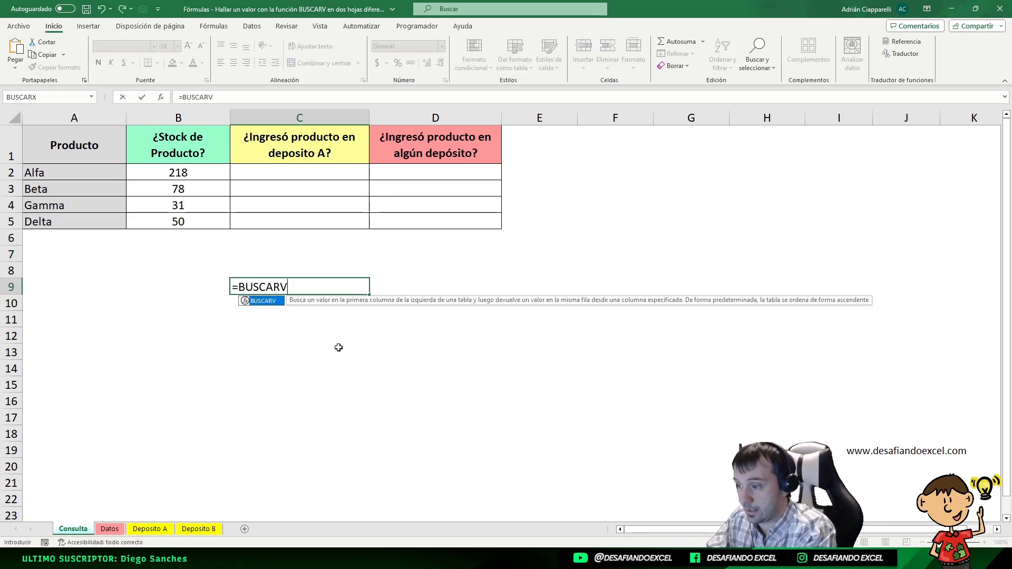
text(()
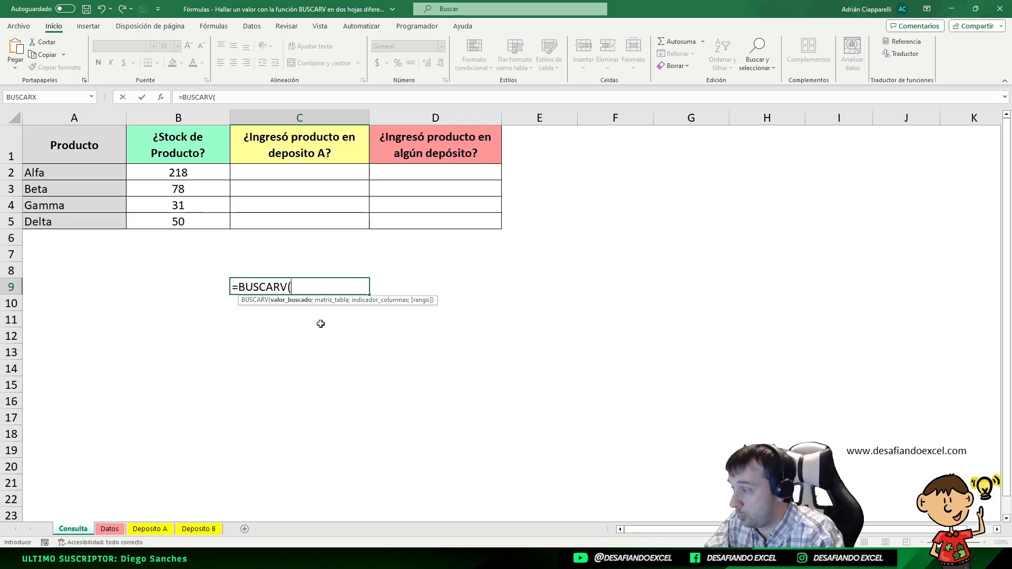
click(73, 173)
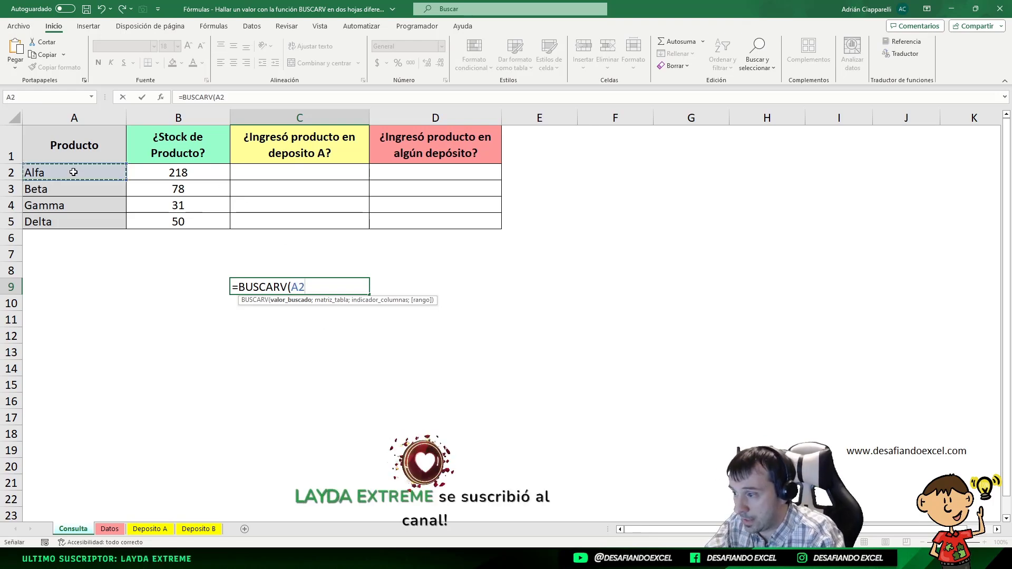
text(;)
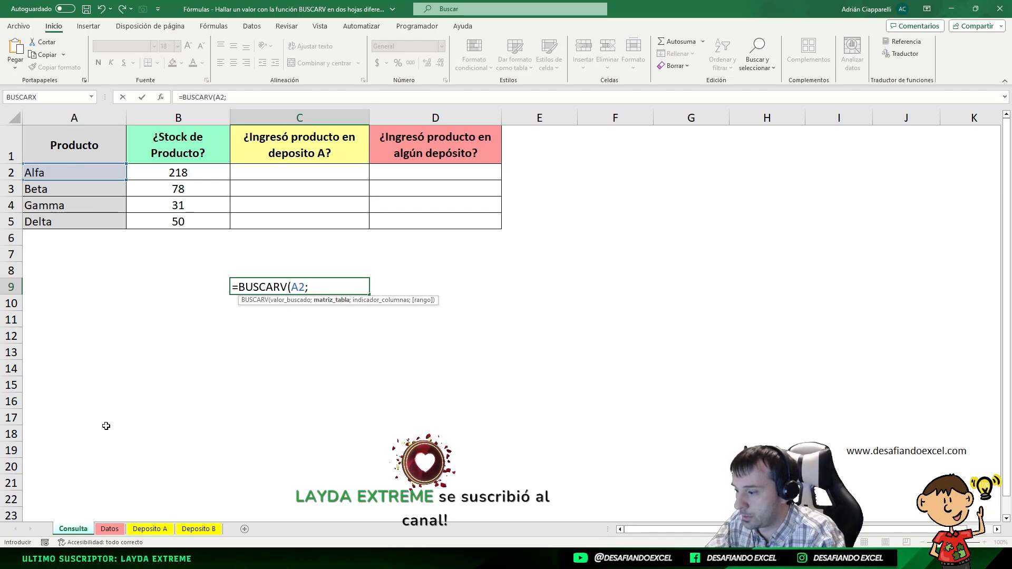
Step: Use the Producto entries B2:B26 of Deposito A as the formula's table, fixed as the absolute range $B$2:$B$26
click(143, 532)
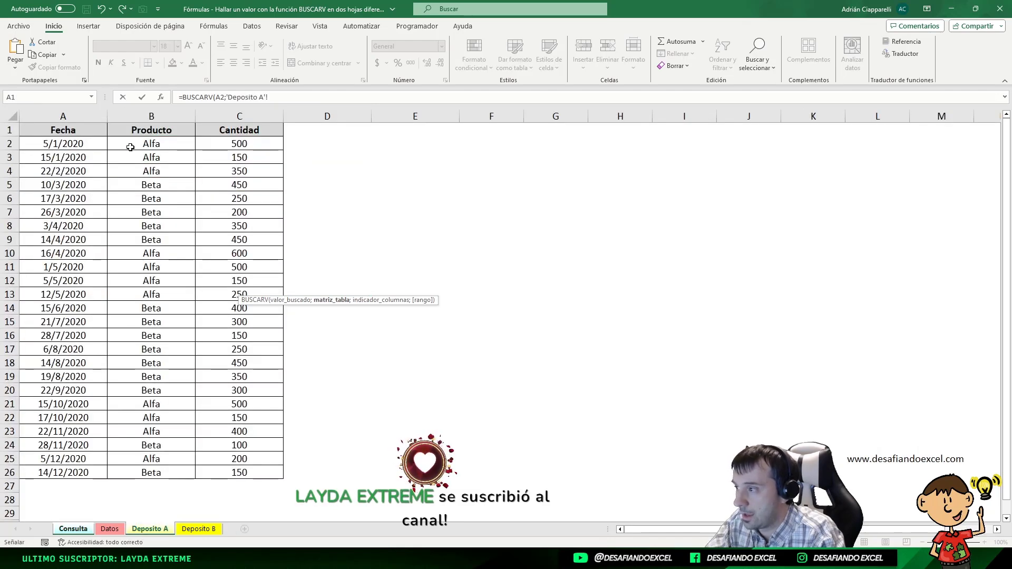
drag(131, 144, 142, 476)
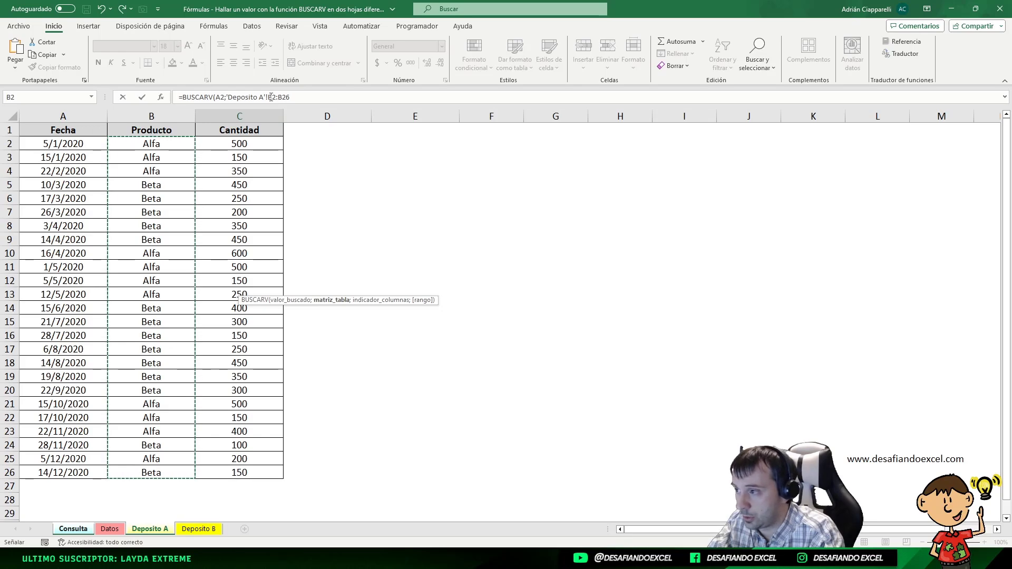
drag(268, 97, 290, 99)
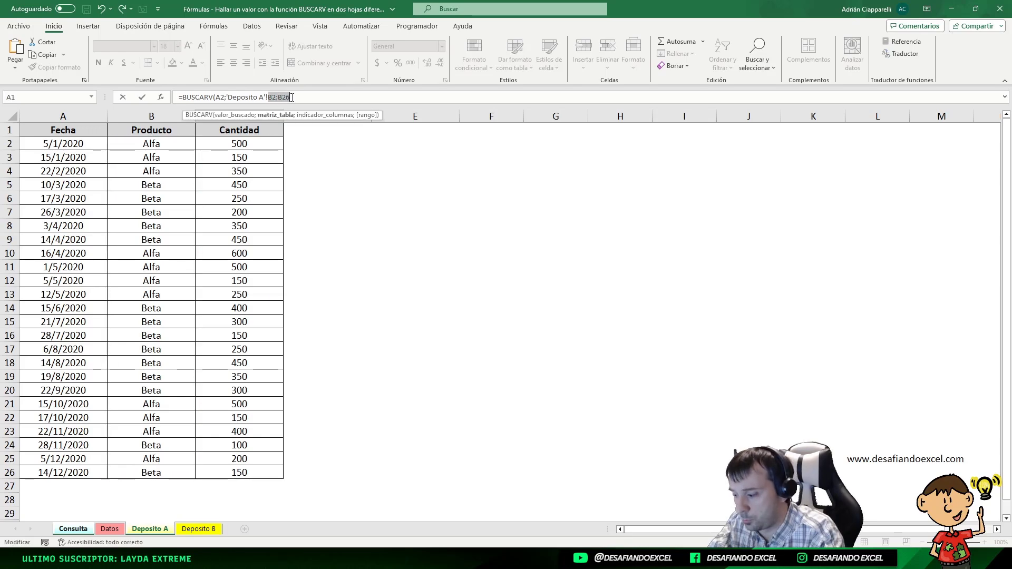
key(F4)
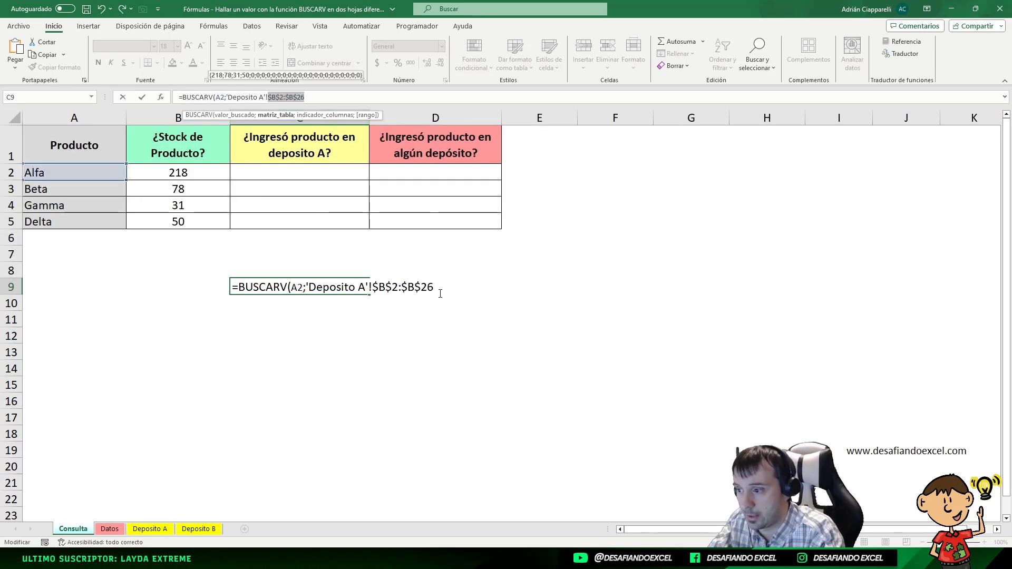
Step: Complete the BUSCARV formula in C9 with column index 1 and exact match 0, and center the cell's content
click(319, 97)
text(;)
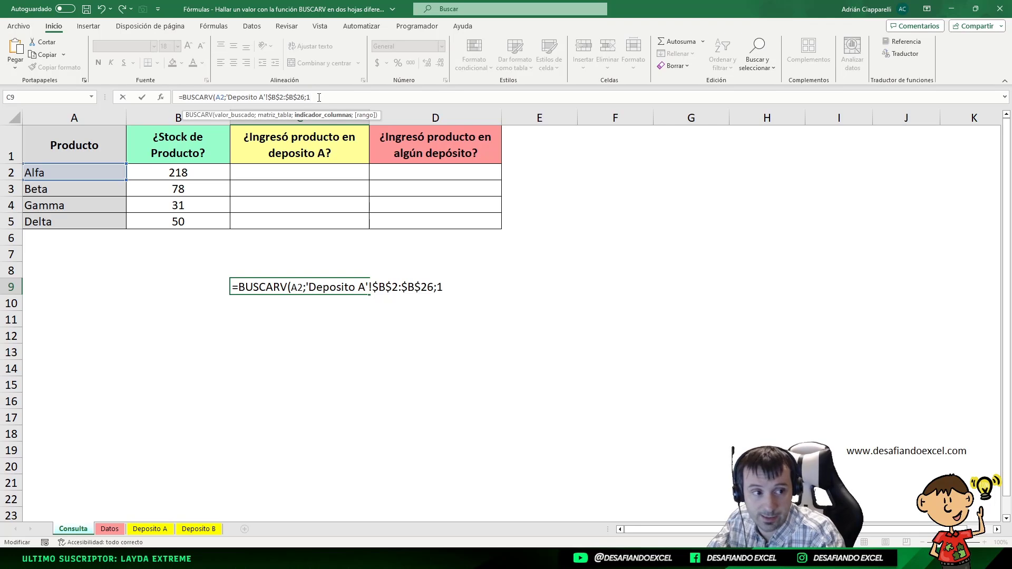
text(1;0)
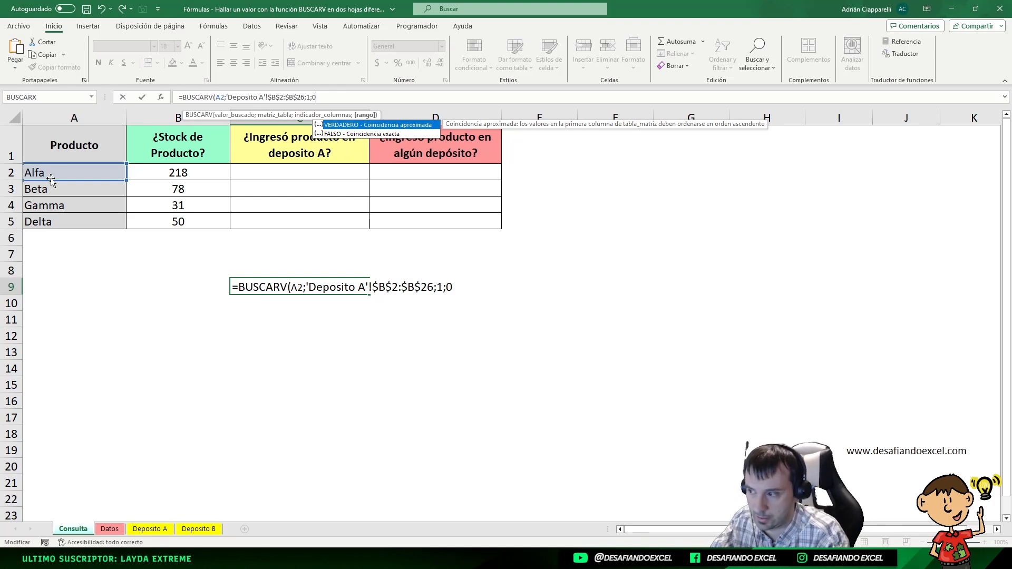
text())
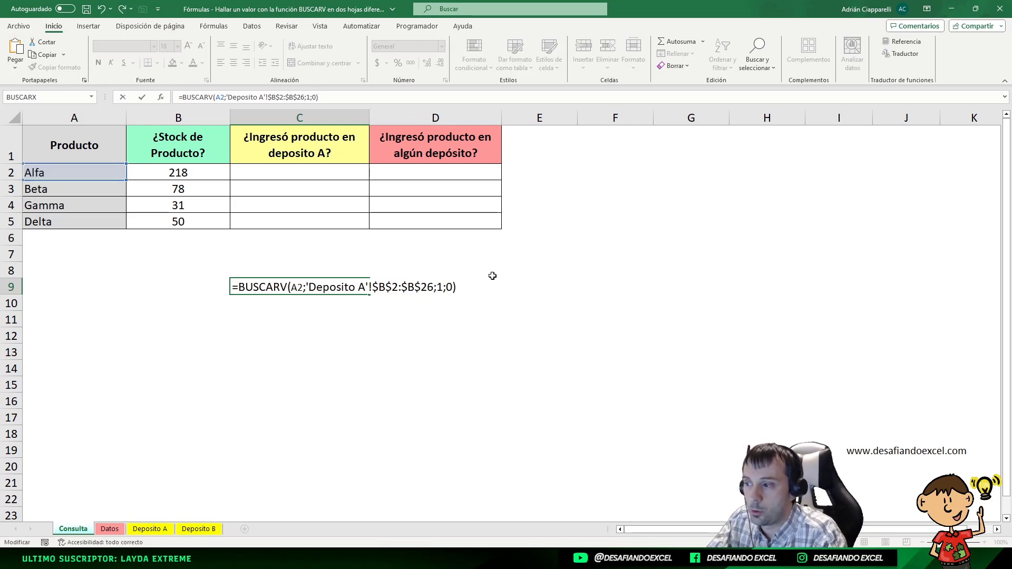
key(Return)
key(Up)
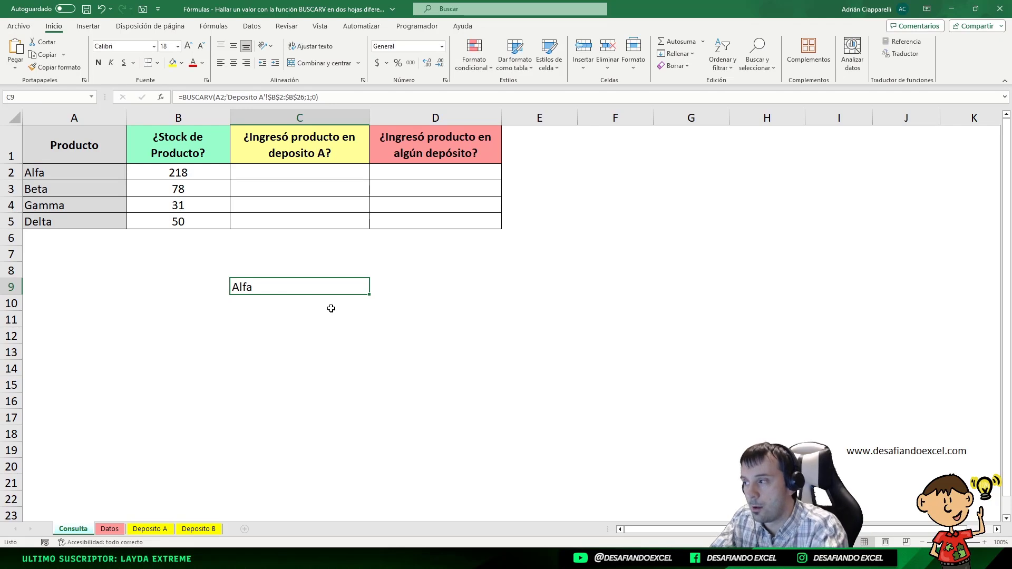
click(233, 63)
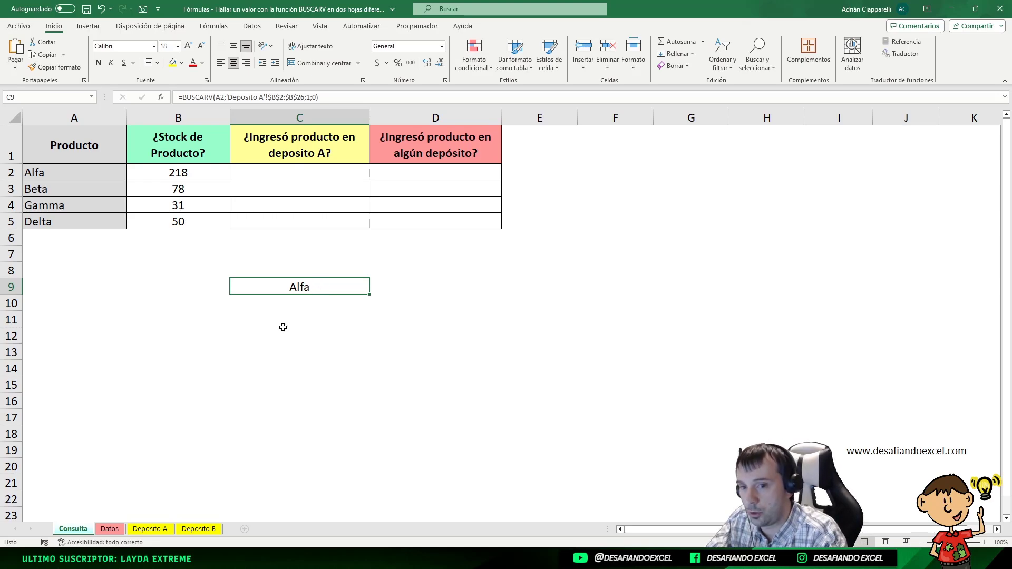
Step: Compare the formula result in C9 of Consulta with the Producto and Cantidad columns of the Deposito A sheet
click(148, 529)
click(166, 140)
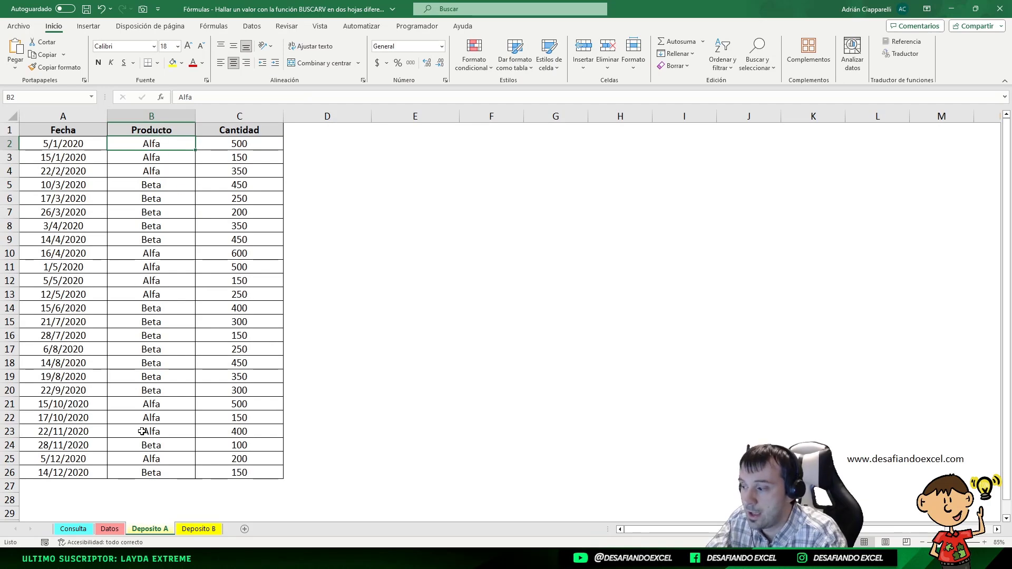
click(72, 529)
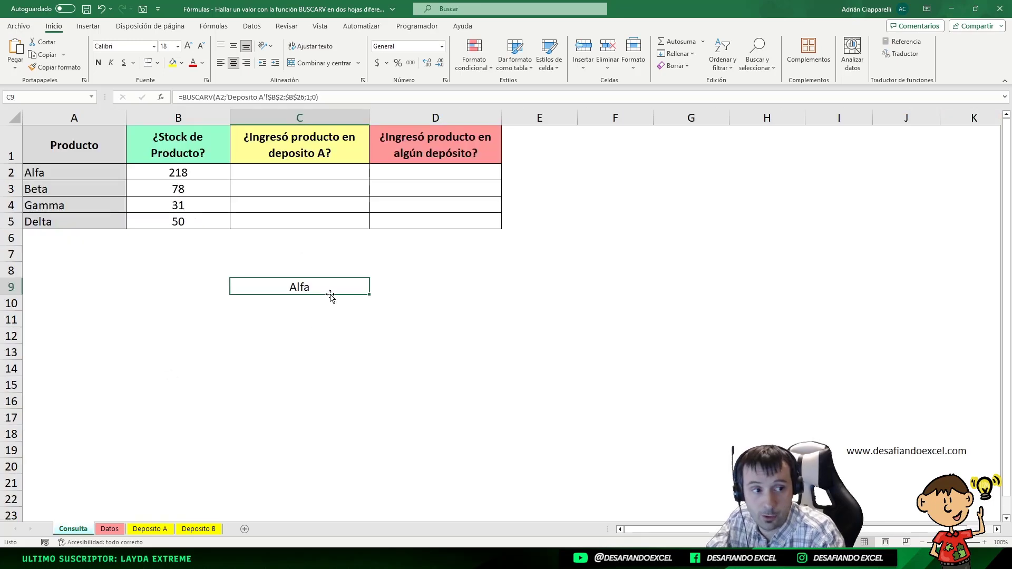
click(152, 530)
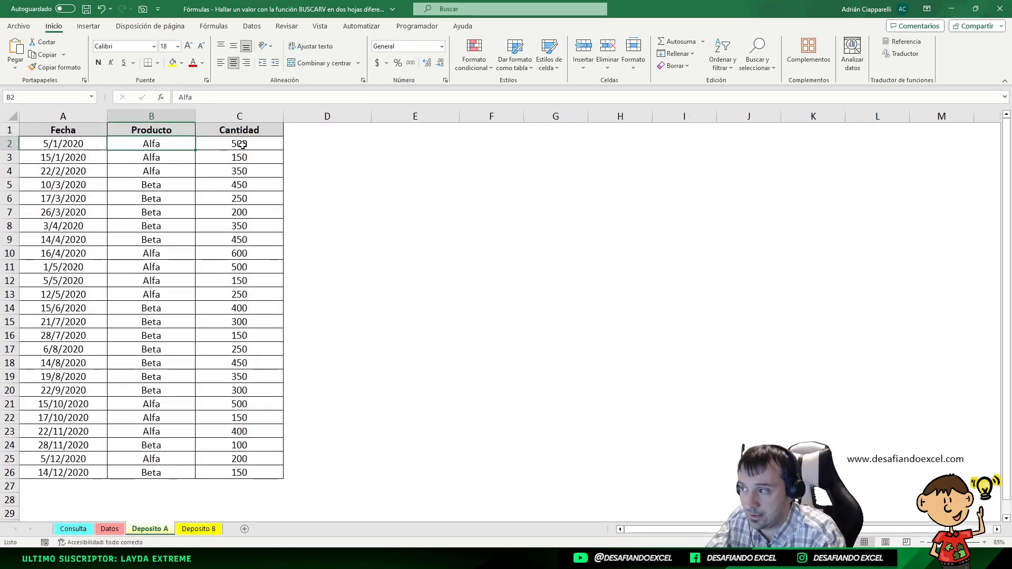
click(216, 145)
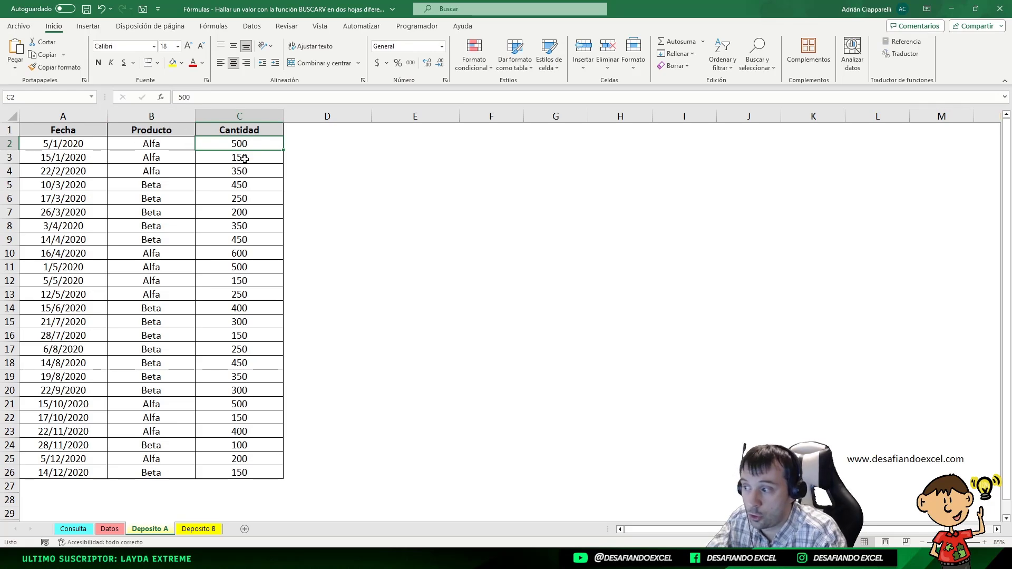
click(74, 531)
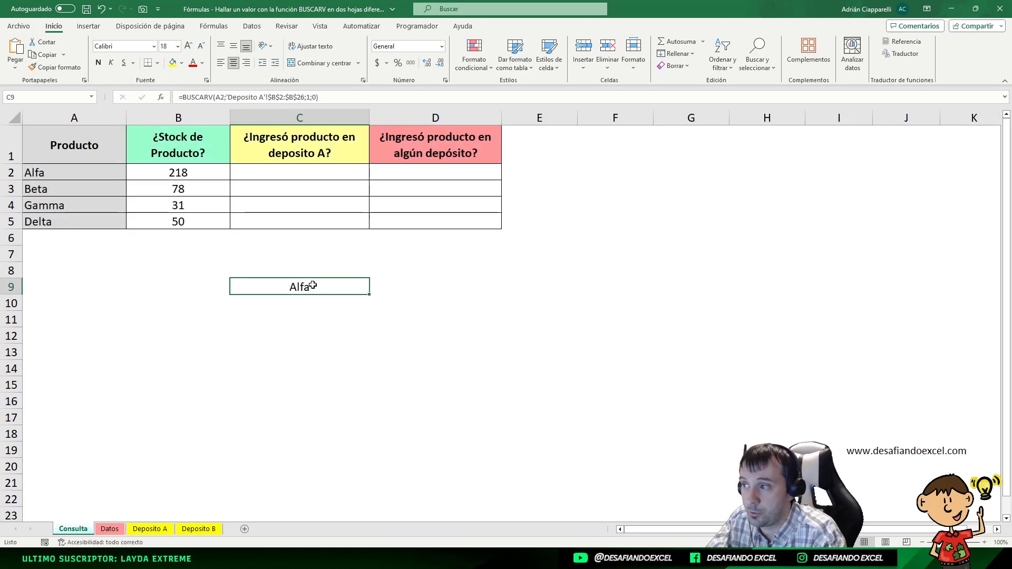
click(150, 529)
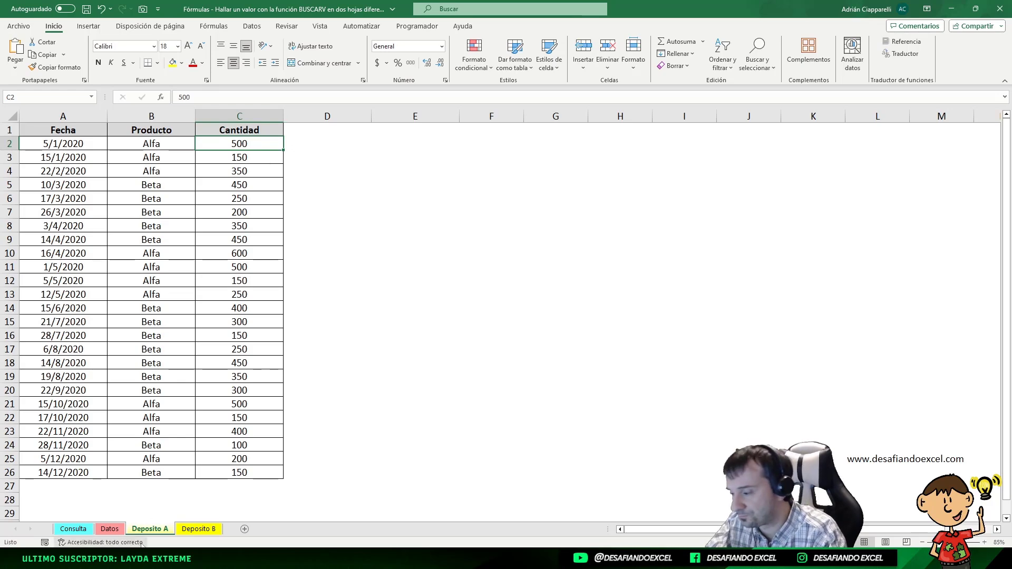
click(73, 529)
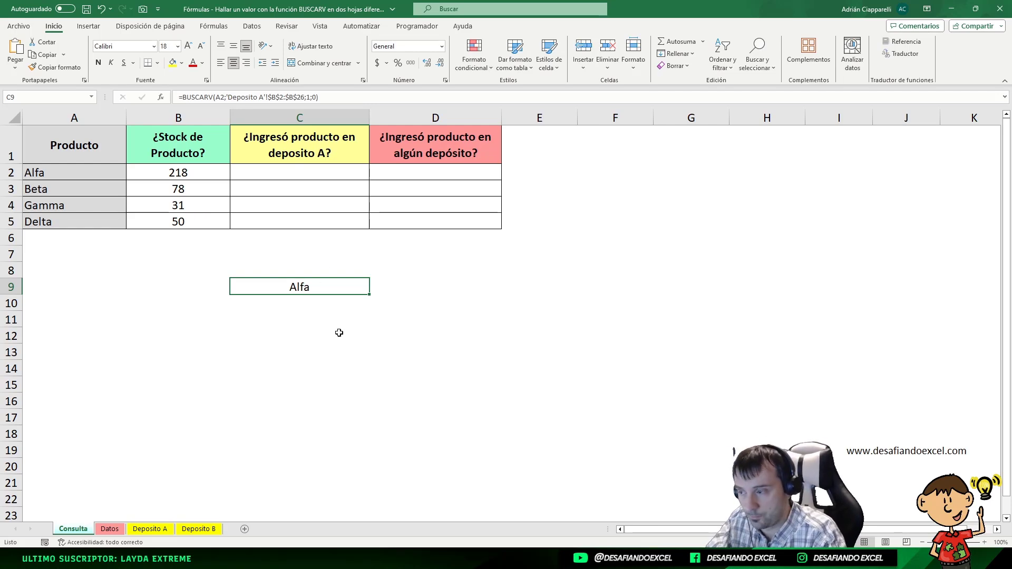
Step: Copy the BUSCARV formula text from C9 into C2 with its references intact and fill it down to C5
key(F2)
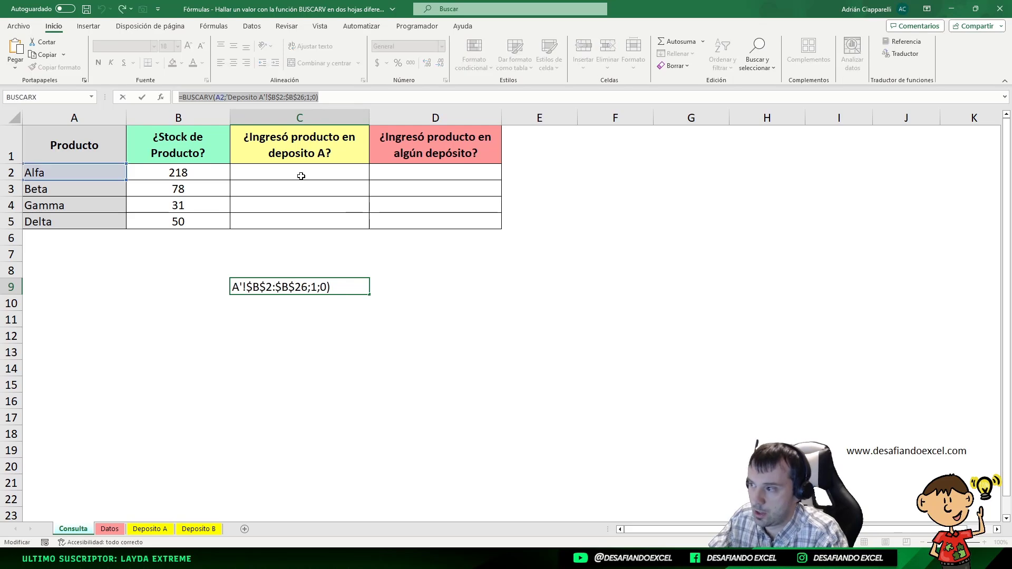
key(ctrl+c)
key(Escape)
double_click(357, 174)
key(ctrl+v)
key(Return)
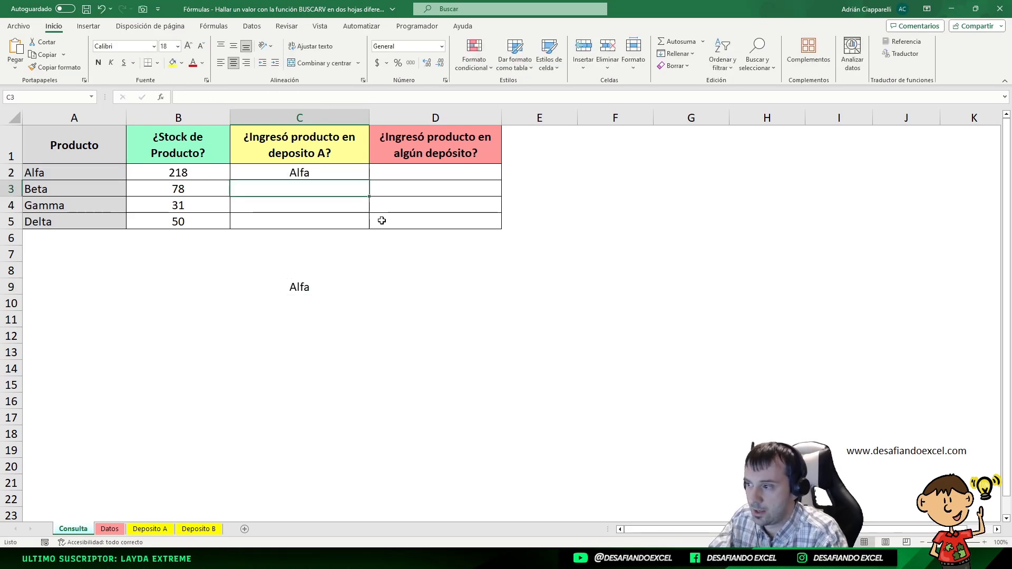
click(357, 175)
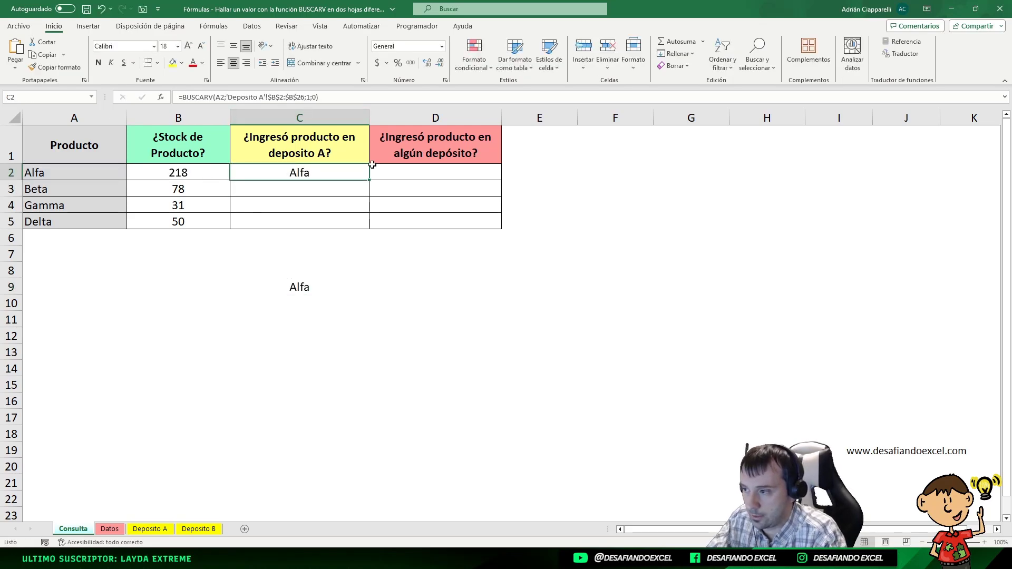
drag(369, 180, 366, 225)
Step: Check the filled formulas in C3:C5 against the Producto entries B2:B26 of Deposito A, and return to Consulta
click(305, 187)
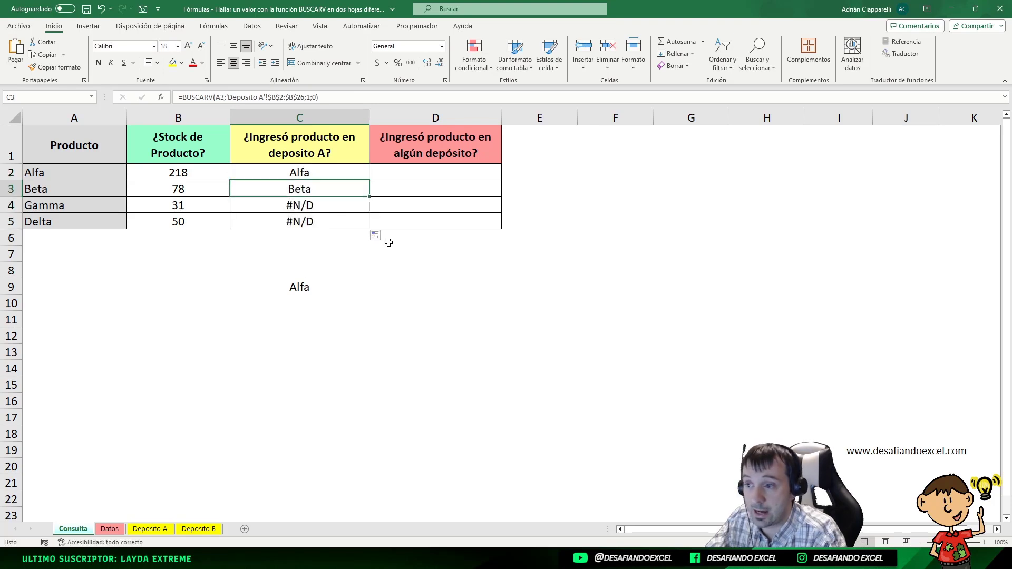
click(291, 209)
click(301, 224)
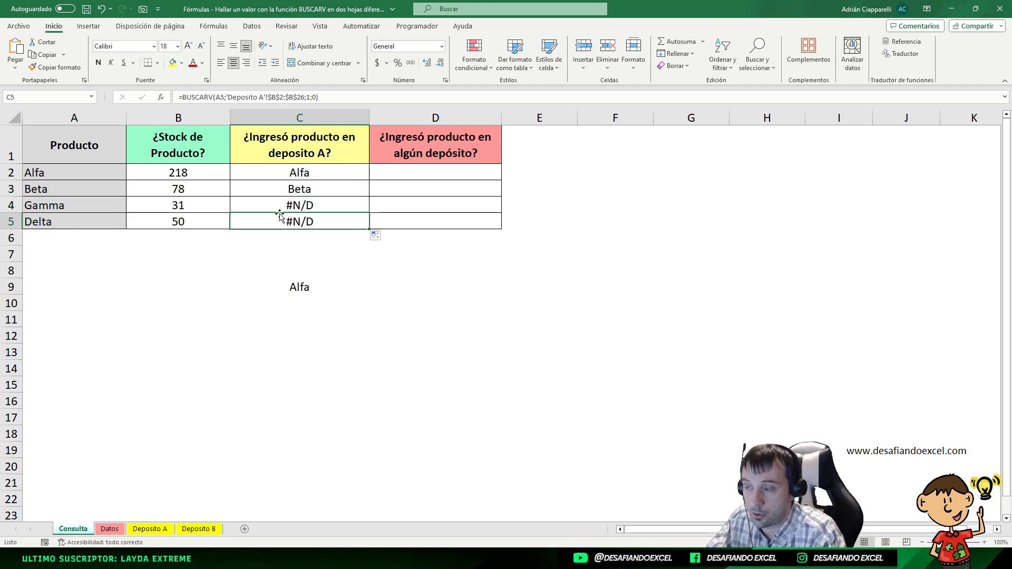
click(150, 529)
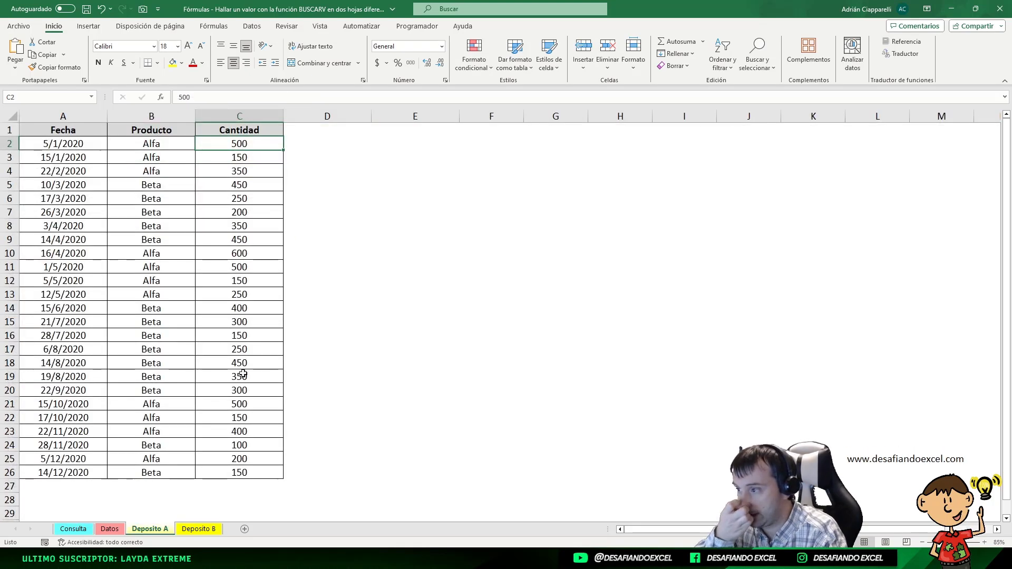
drag(151, 144, 138, 472)
click(139, 226)
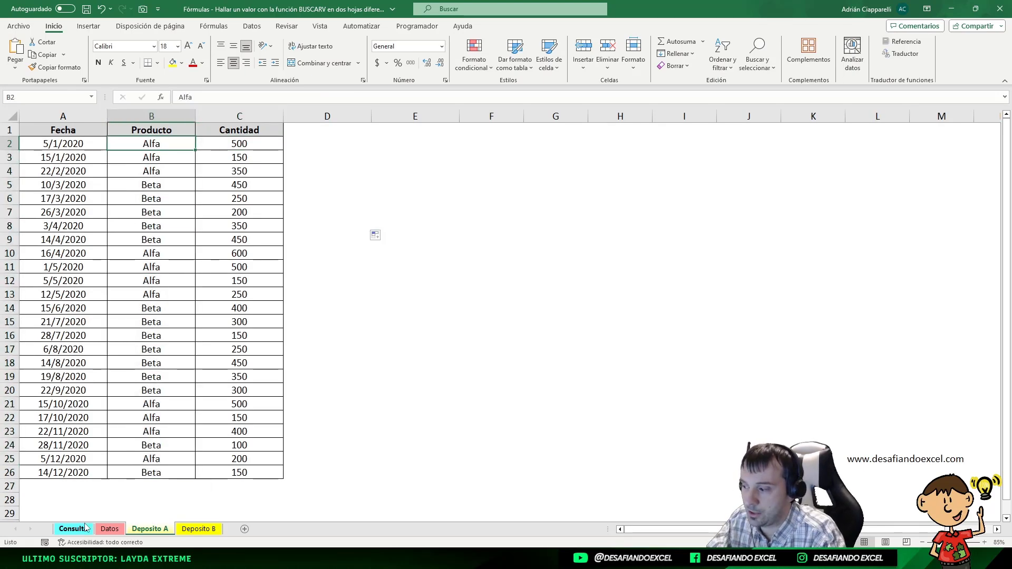
click(73, 529)
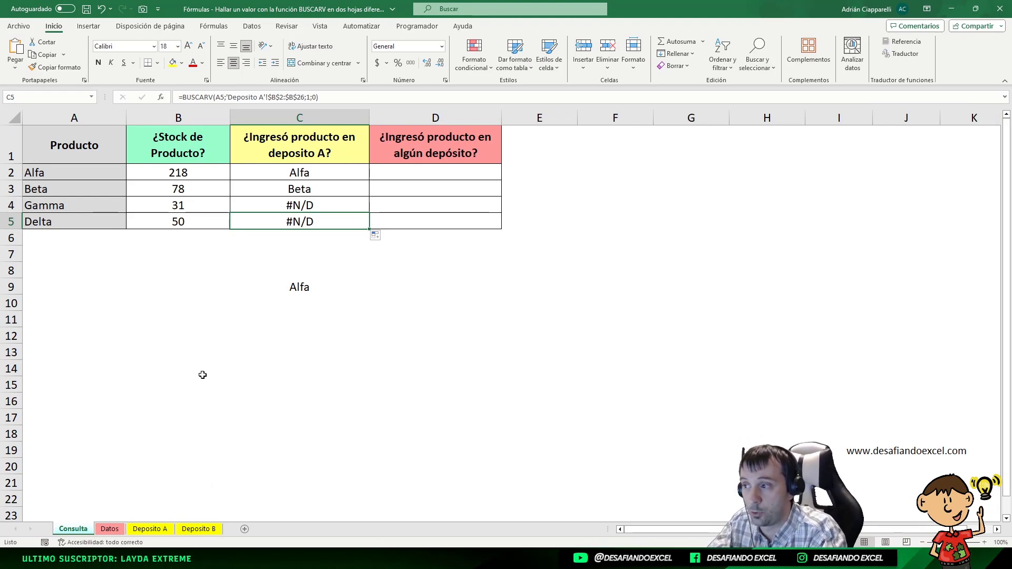
Step: Review the deposito A lookup results product by product in C2:C5, comparing the Beta and Gamma rows
key(Up)
key(Up)
key(Up)
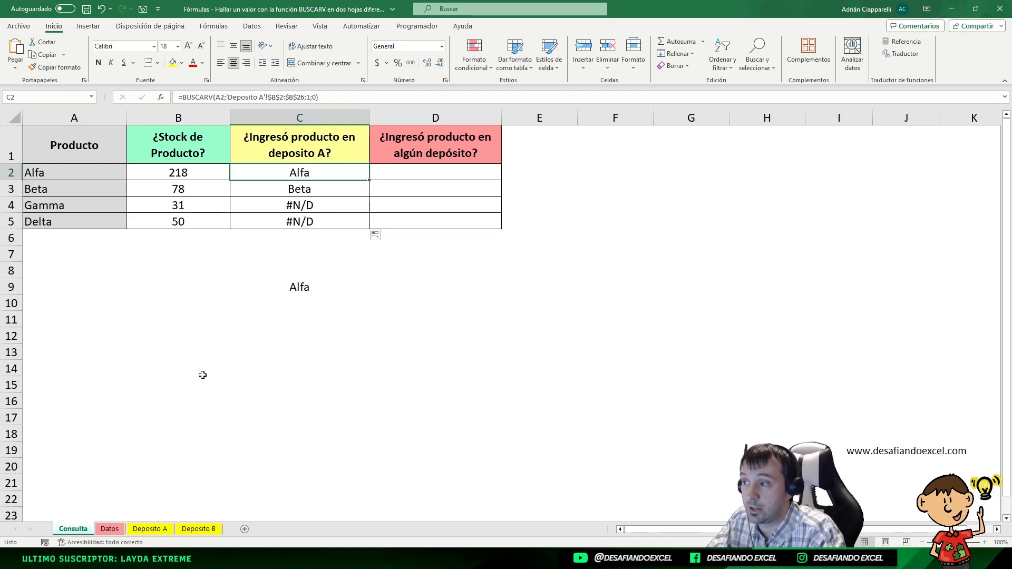
key(Down)
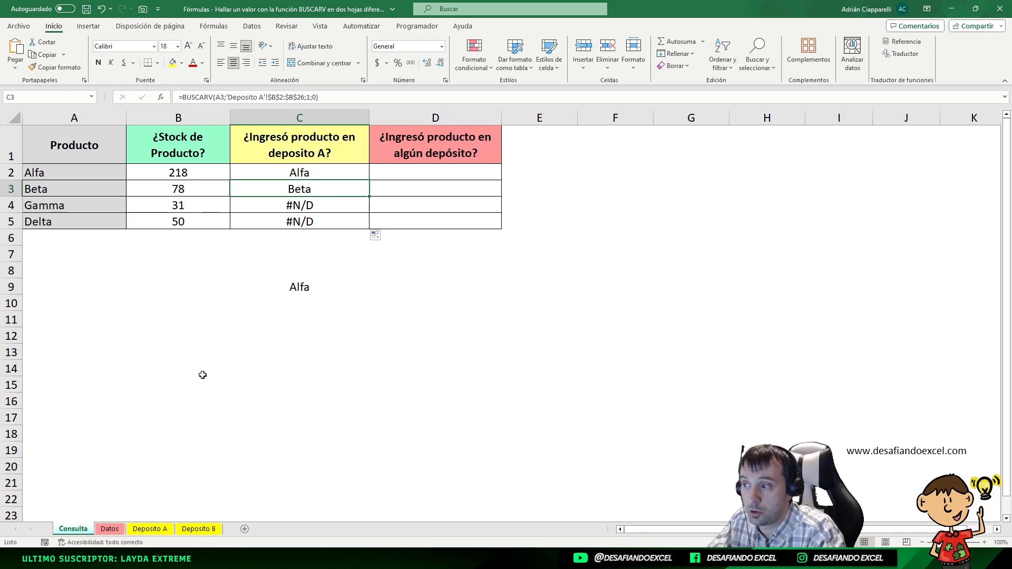
key(Down)
key(Down)
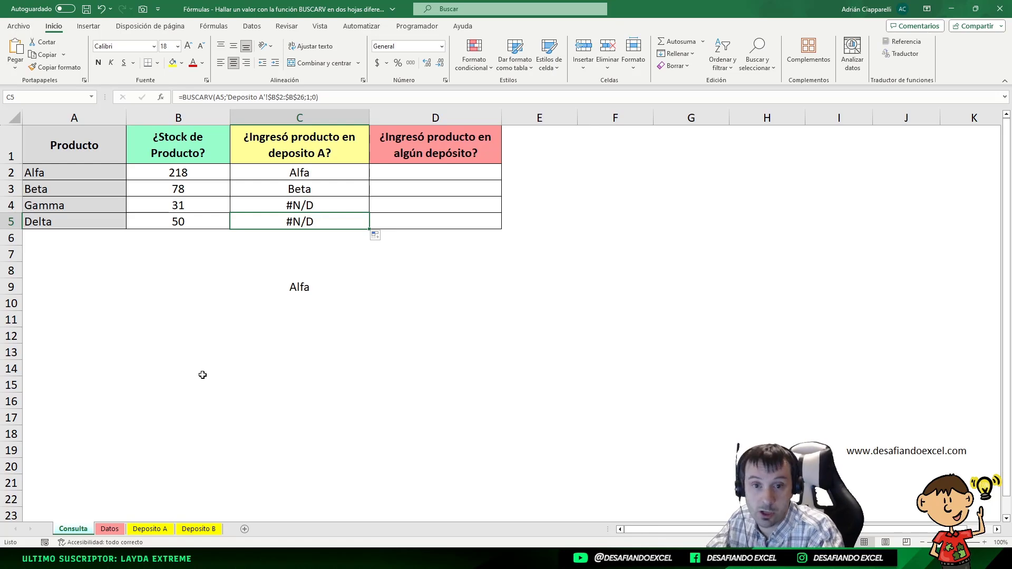
key(Down)
key(Down)
key(Down)
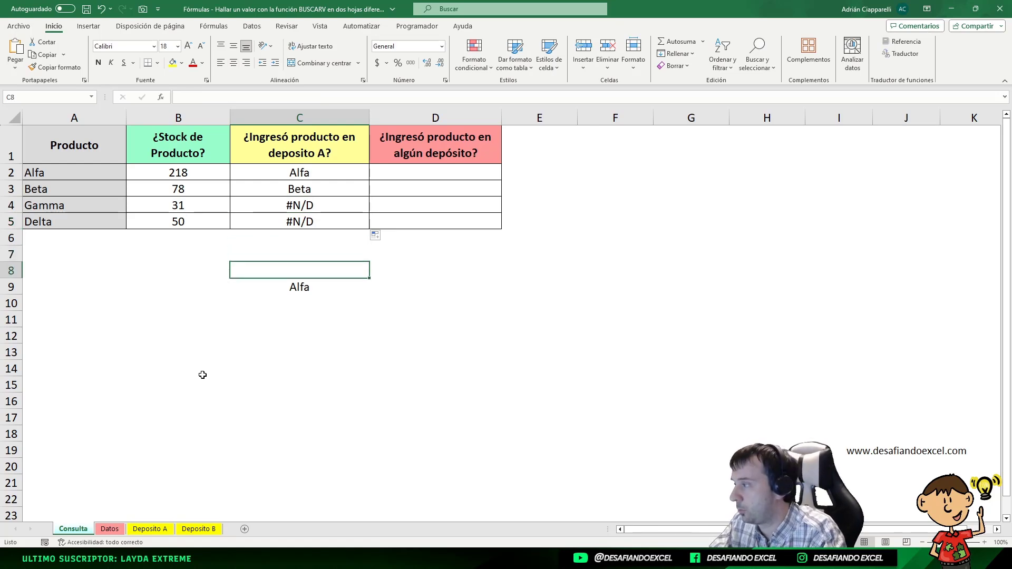
key(Down)
key(Down)
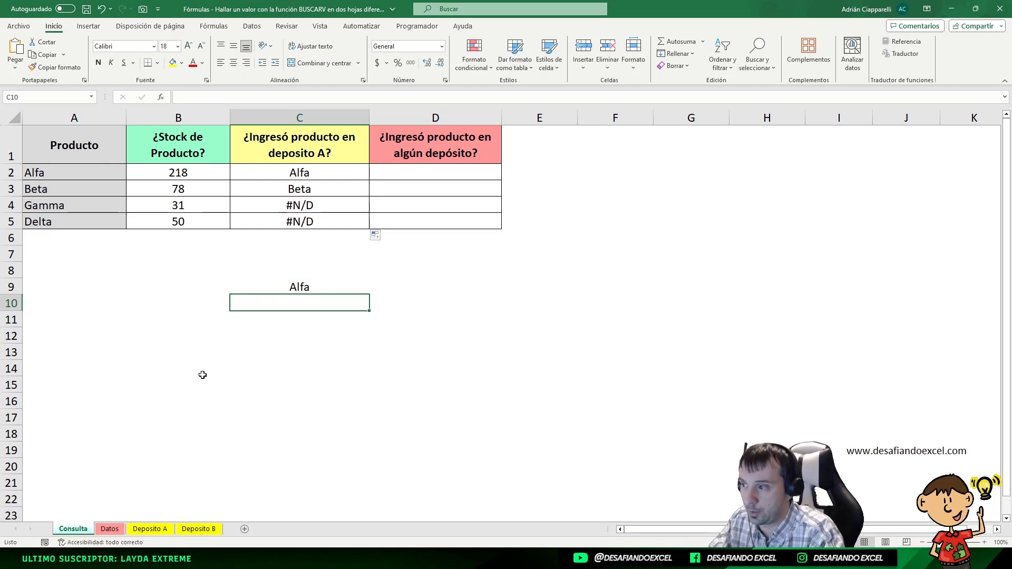
click(317, 189)
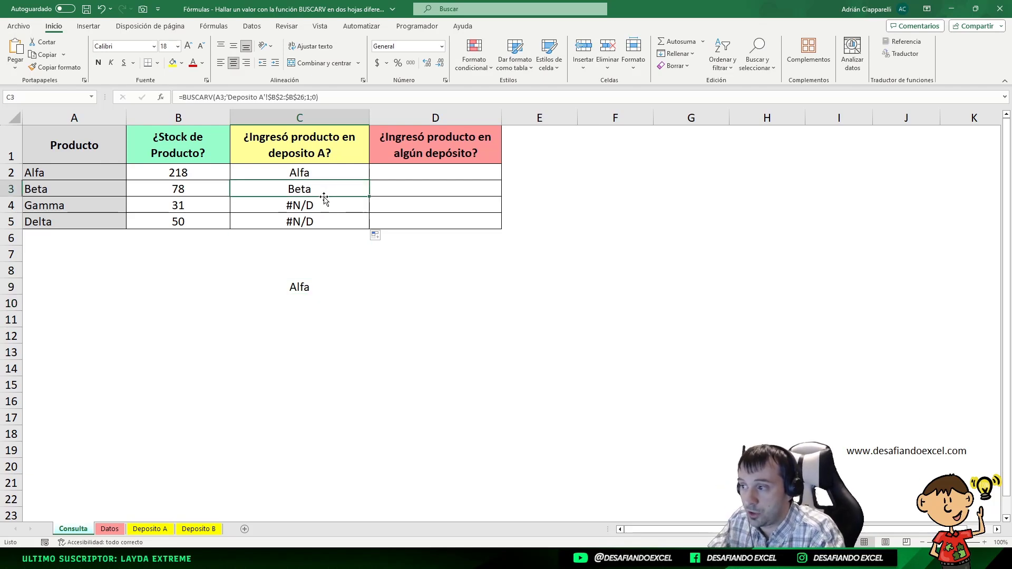
click(304, 207)
click(306, 191)
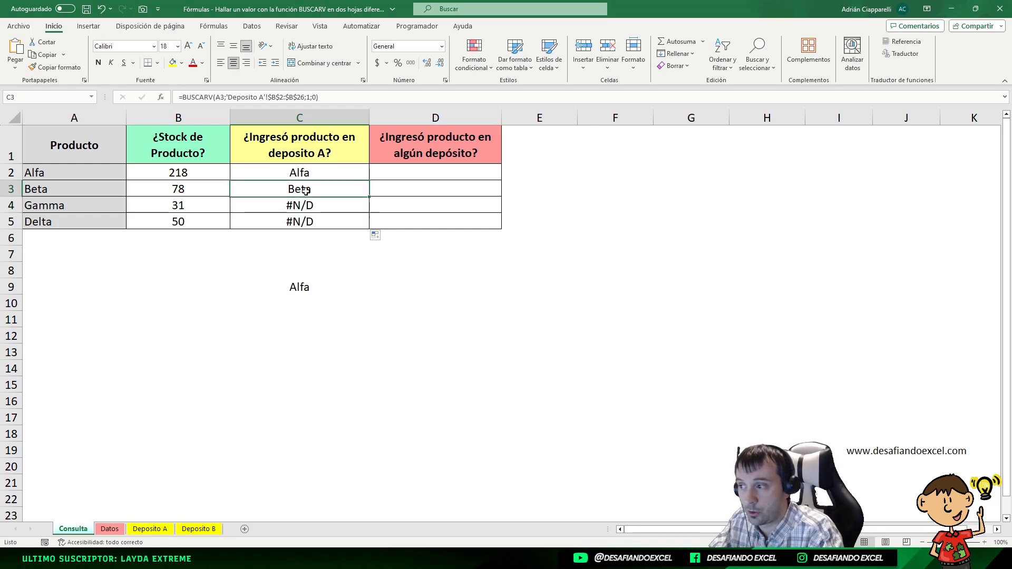
click(301, 205)
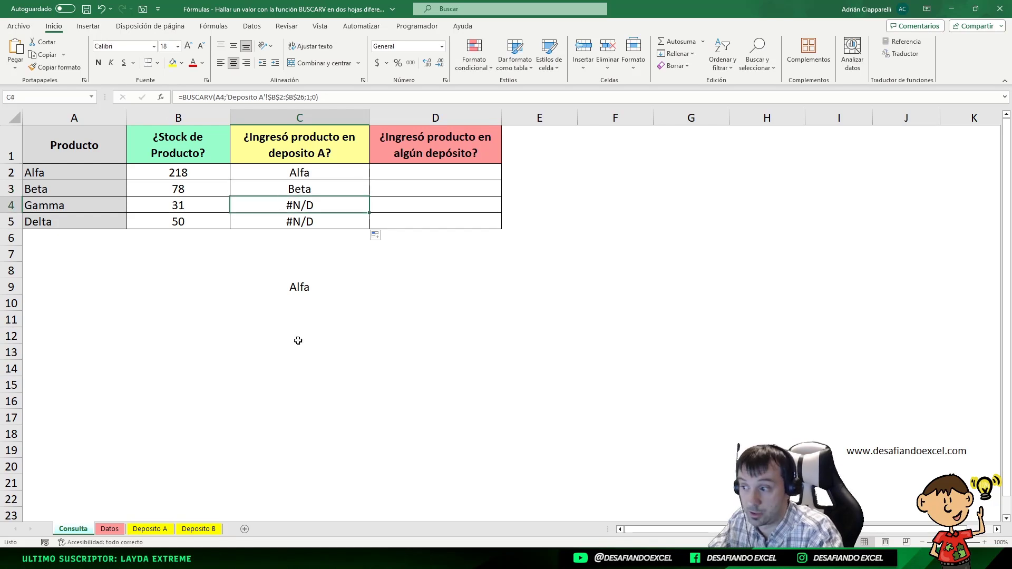
Step: Duplicate the BUSCARV formula from C9 in C10 with the same references, and center the cells from C9 downward
click(287, 302)
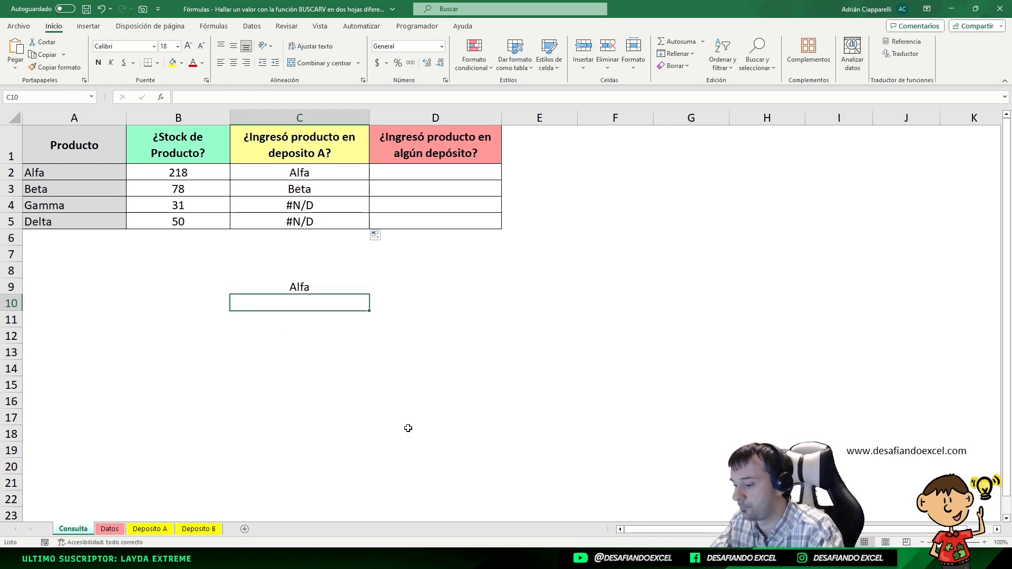
click(346, 290)
key(F2)
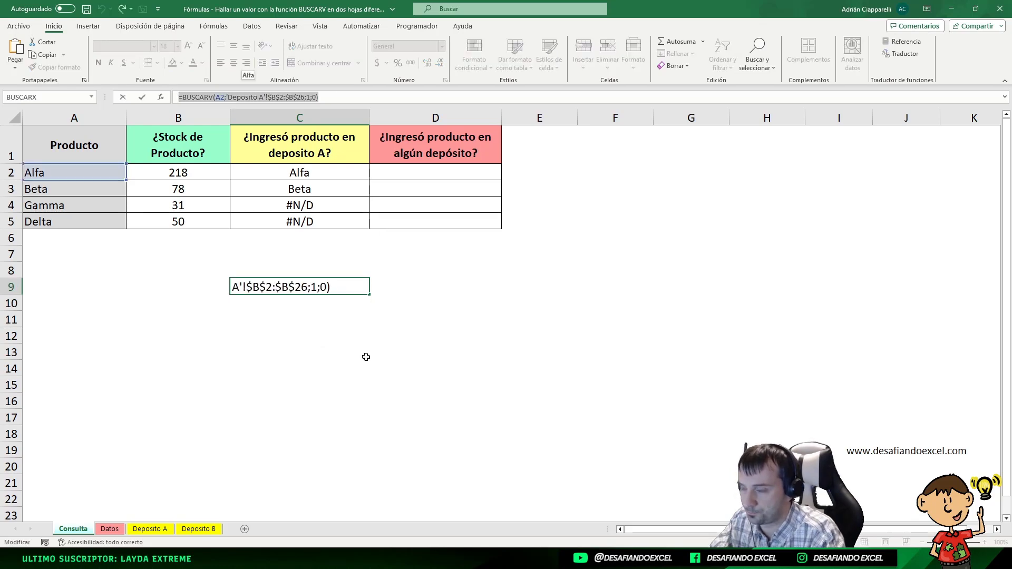
key(Escape)
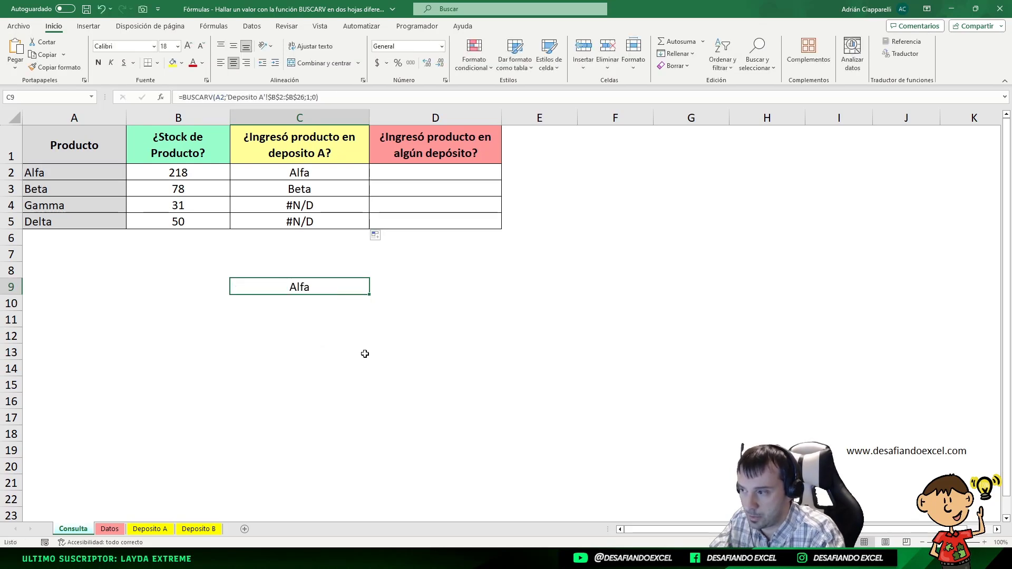
click(314, 299)
key(ctrl+apostrophe)
key(Return)
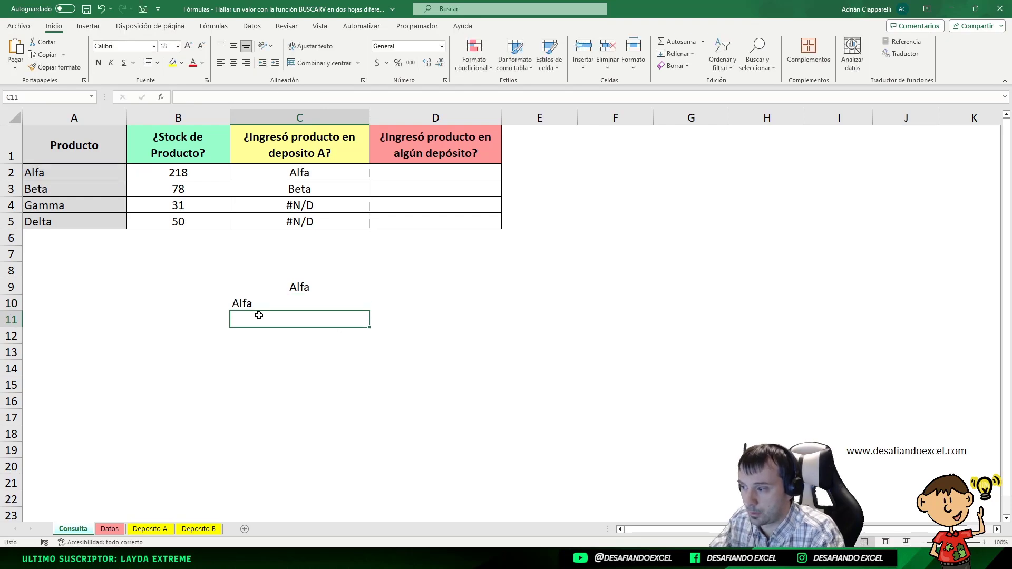
drag(301, 287, 301, 404)
click(234, 62)
click(233, 63)
Step: Wrap the BUSCARV lookup in C10 in the ESERROR function
click(294, 306)
key(F2)
key(Home)
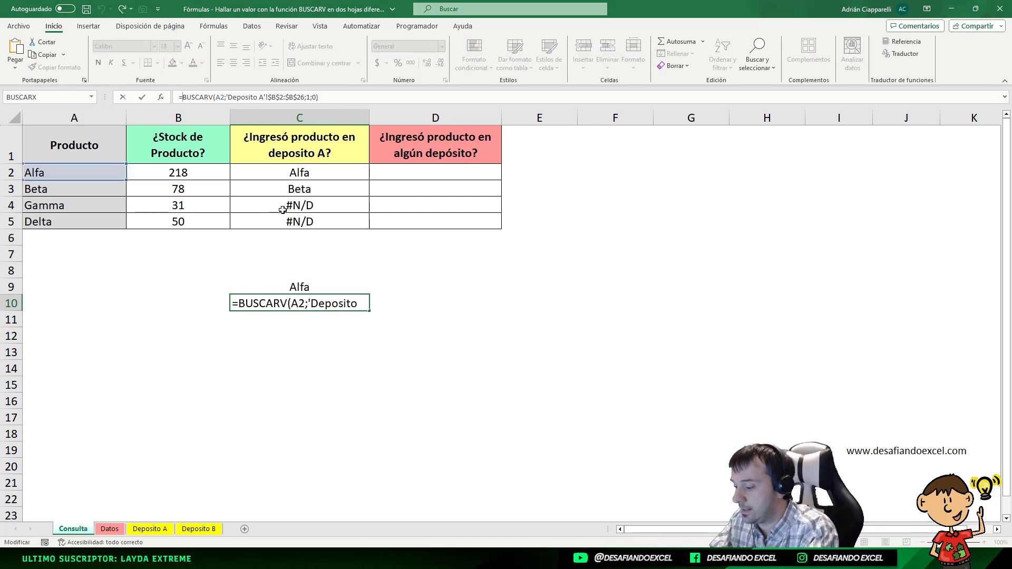
key(Right)
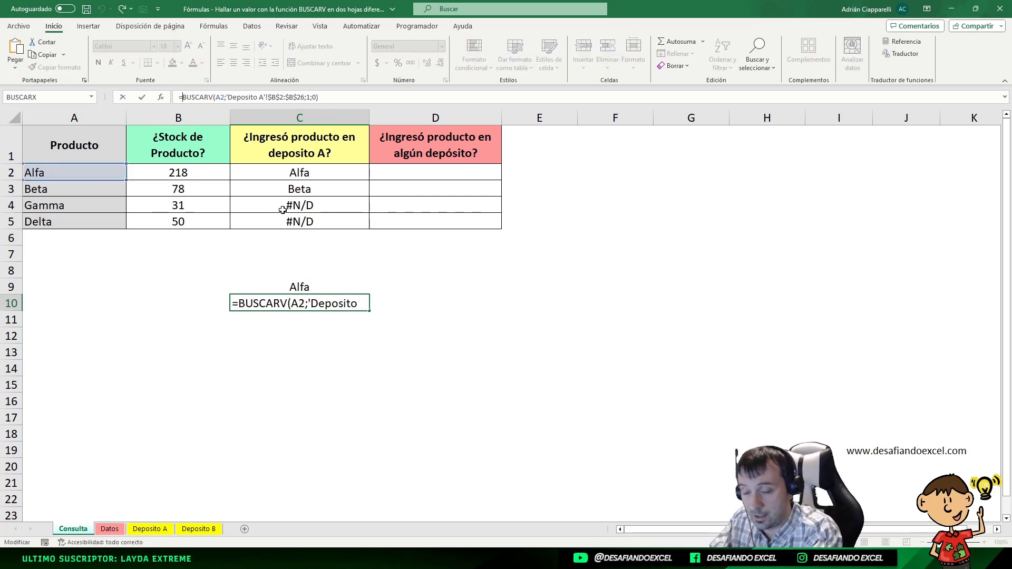
text(ES)
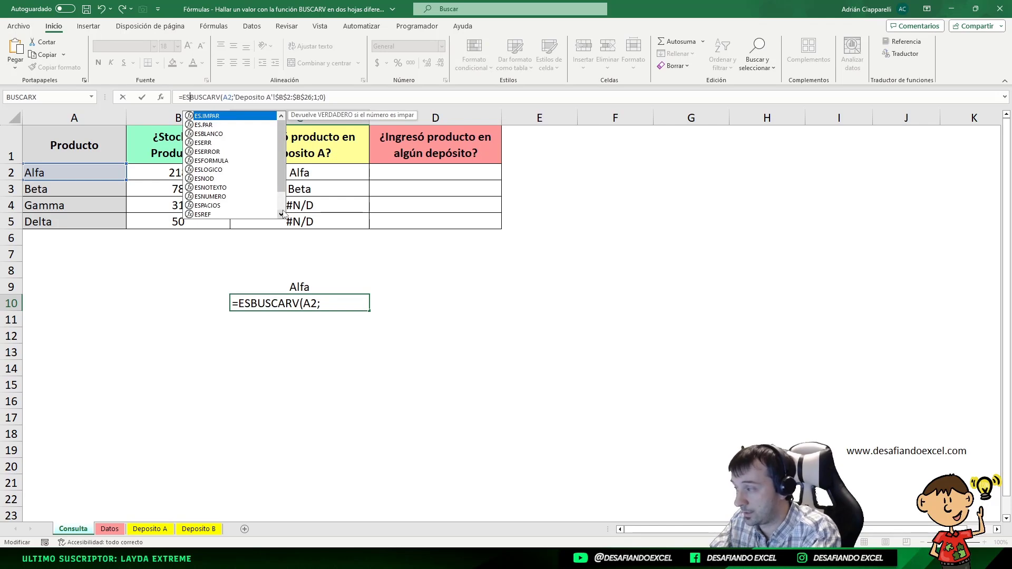
text(ERROR)
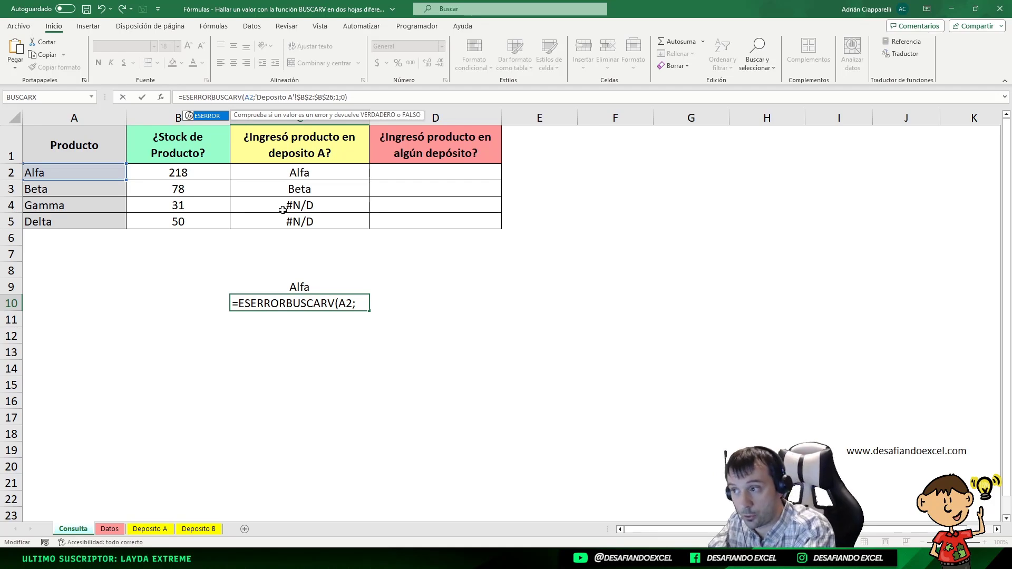
text(()
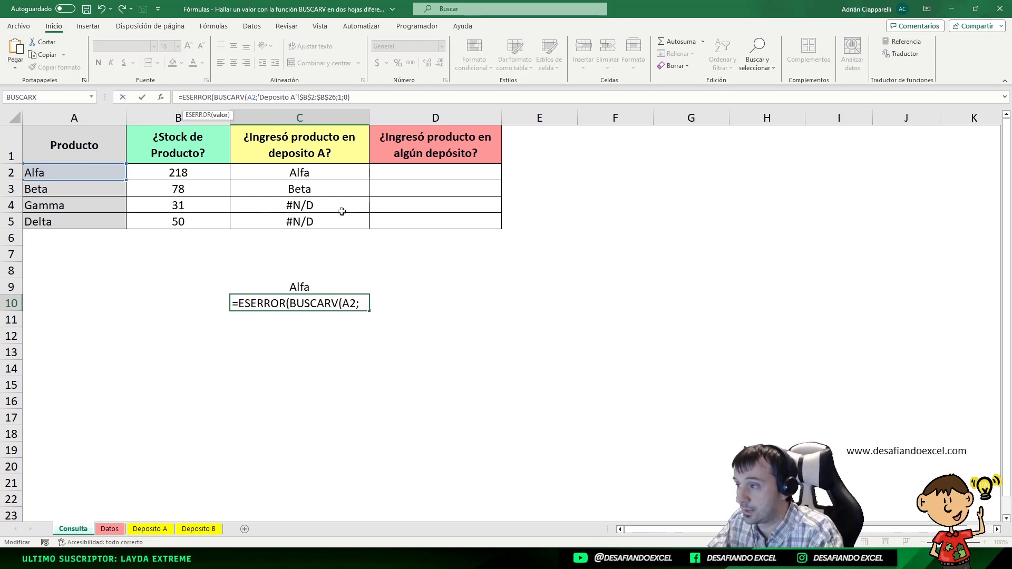
click(364, 99)
text())
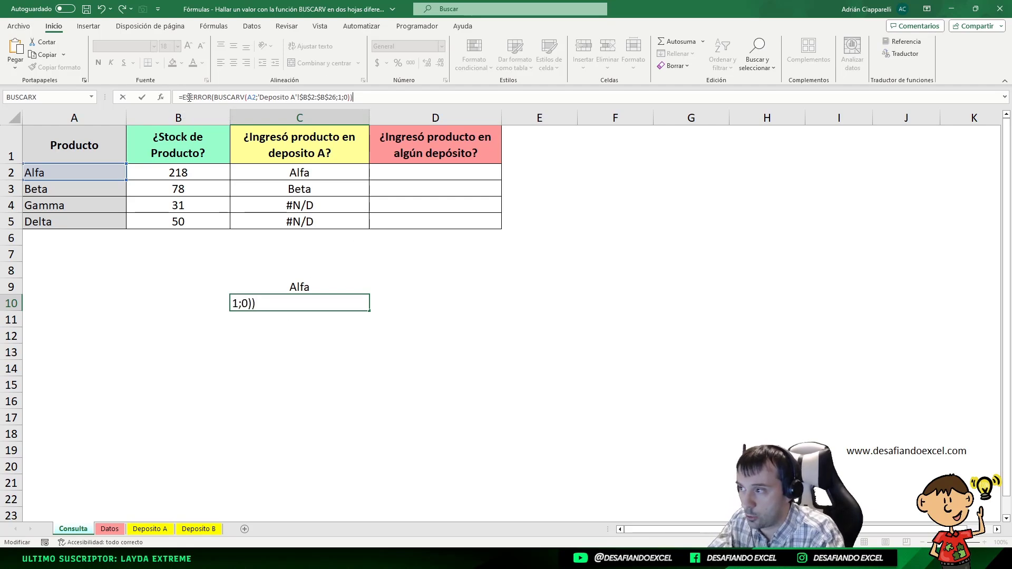
key(Return)
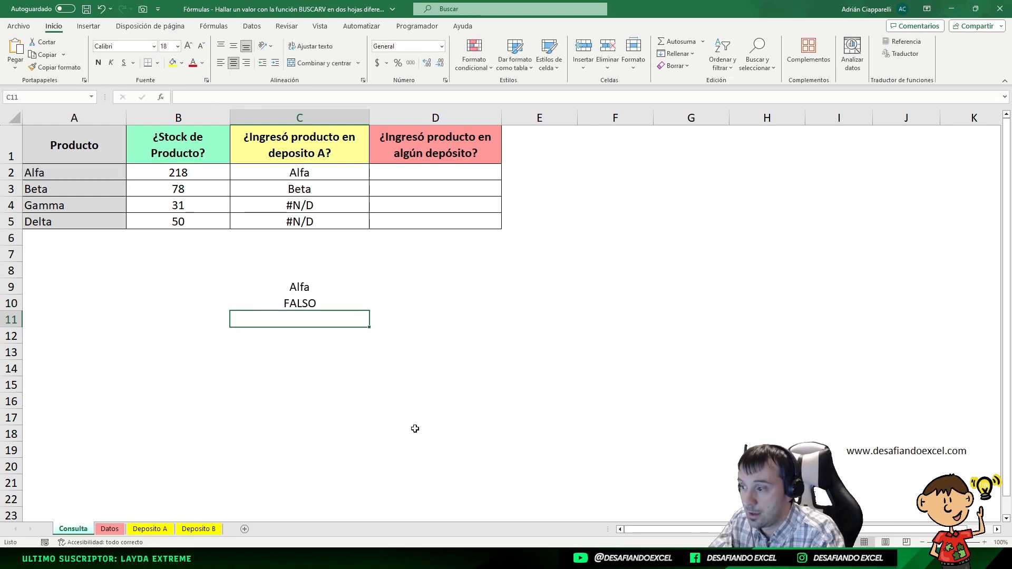
Step: Copy the ESERROR formula text from C10 into C11 with its references intact
key(Up)
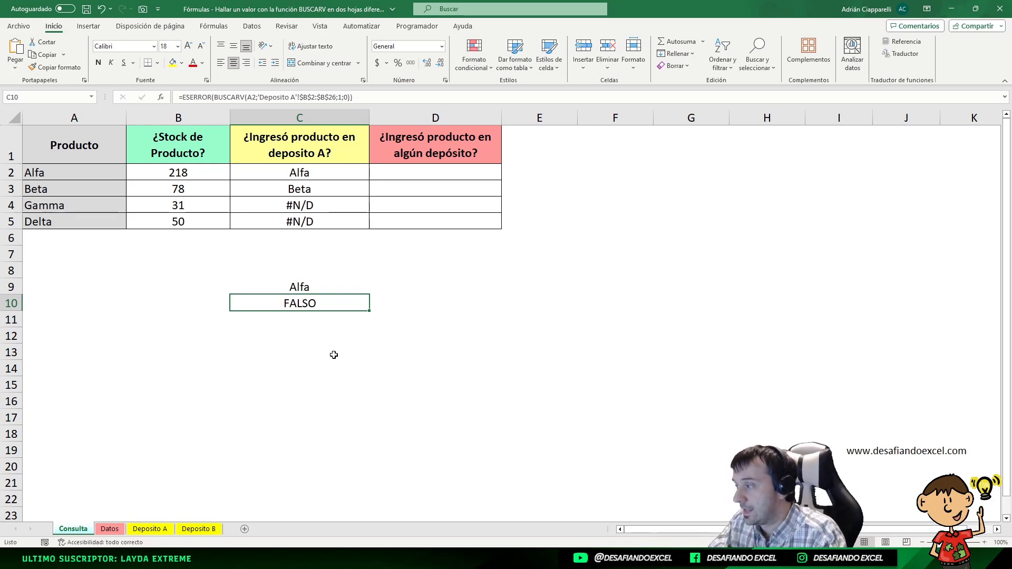
click(287, 321)
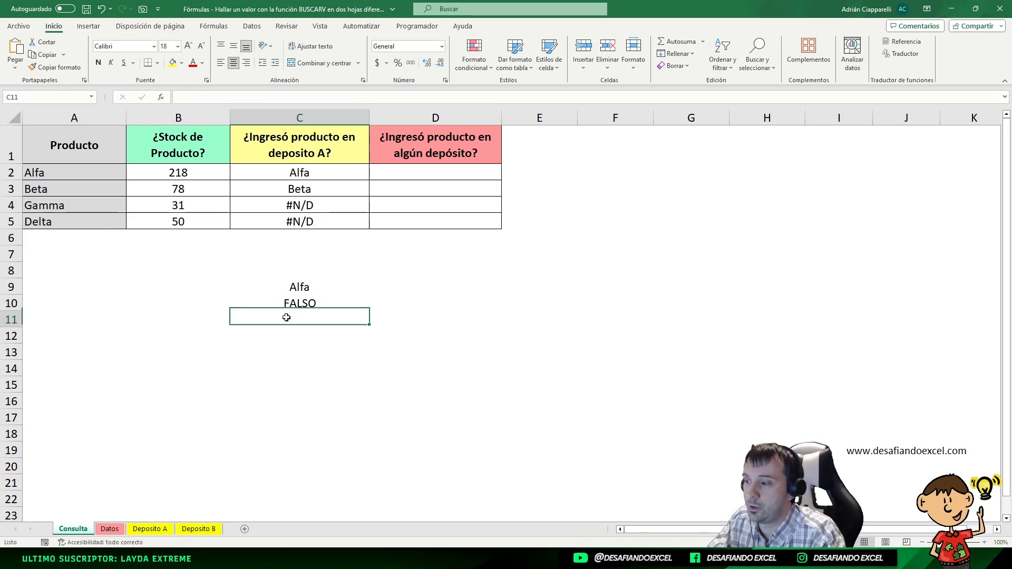
key(Up)
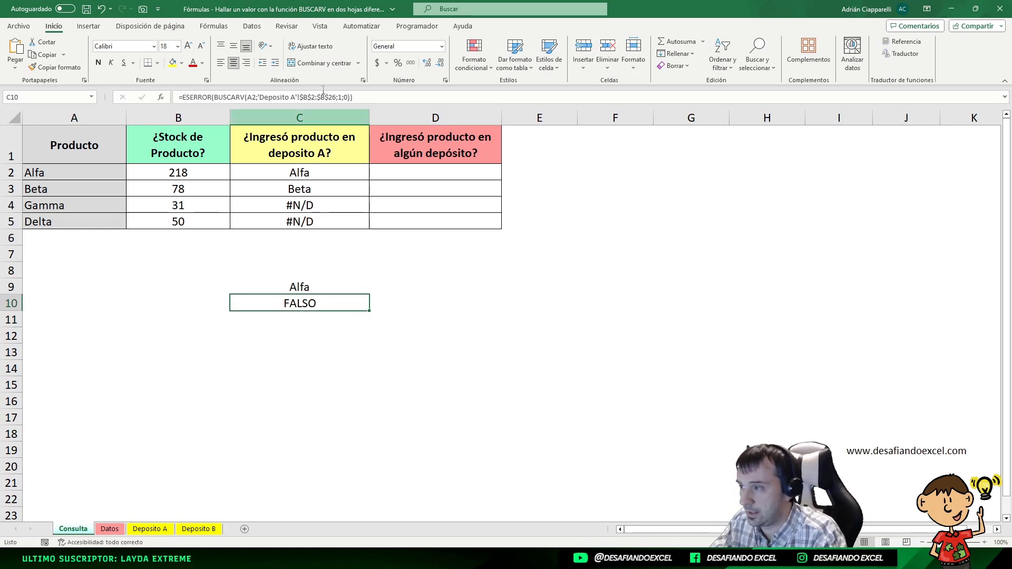
key(F2)
key(ctrl+c)
key(Escape)
click(287, 318)
key(ctrl+v)
click(132, 319)
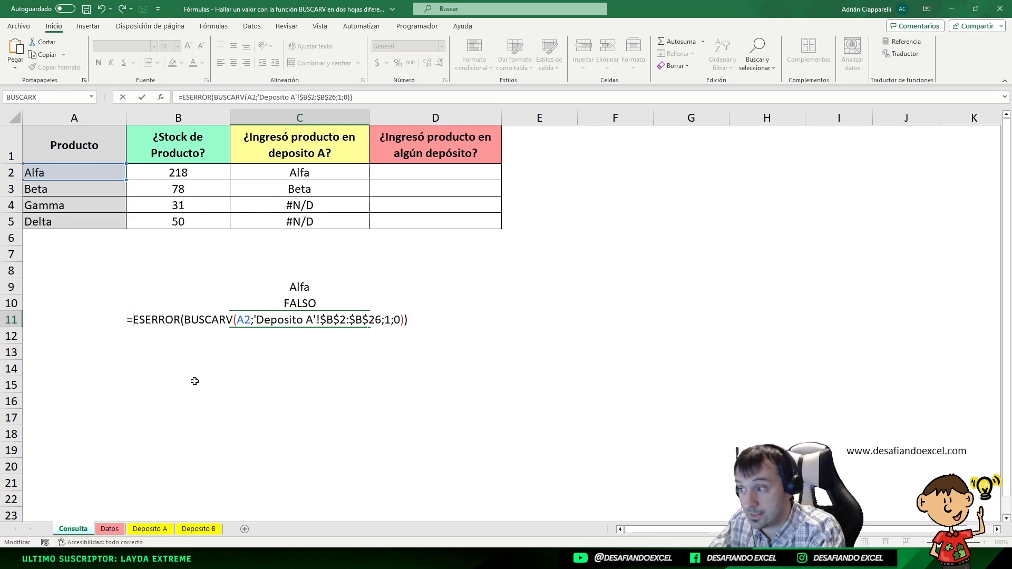
Step: Wrap the C11 formula in SI, testing ESERROR against FALSO and returning "SI" when met and "NO" otherwise
text(SI()
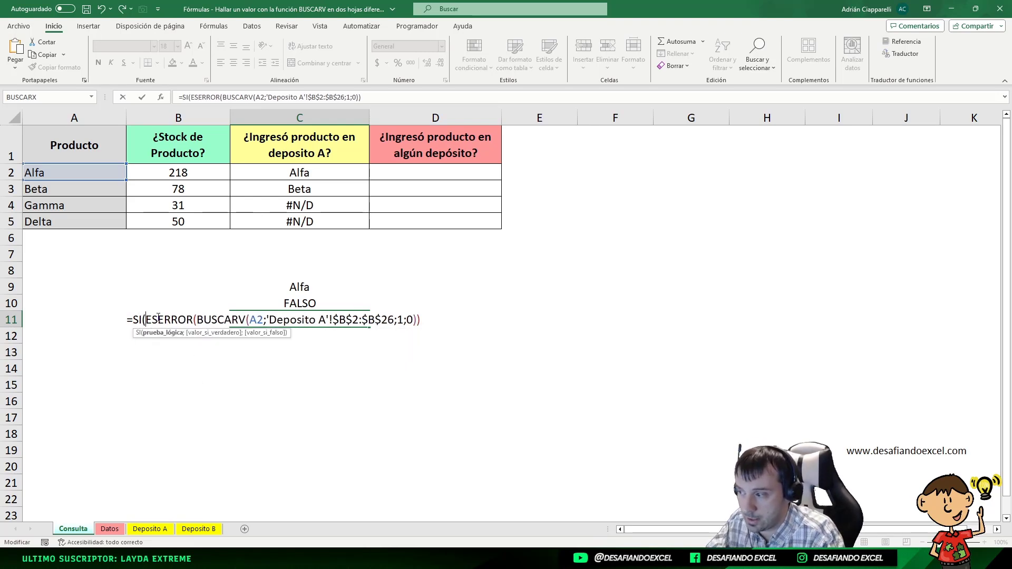
drag(147, 317, 421, 319)
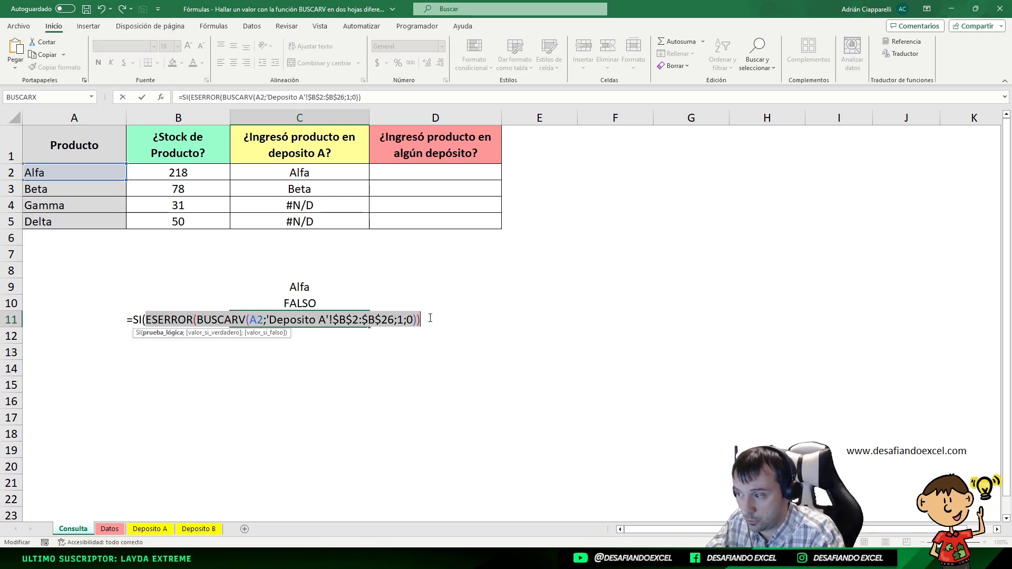
click(431, 318)
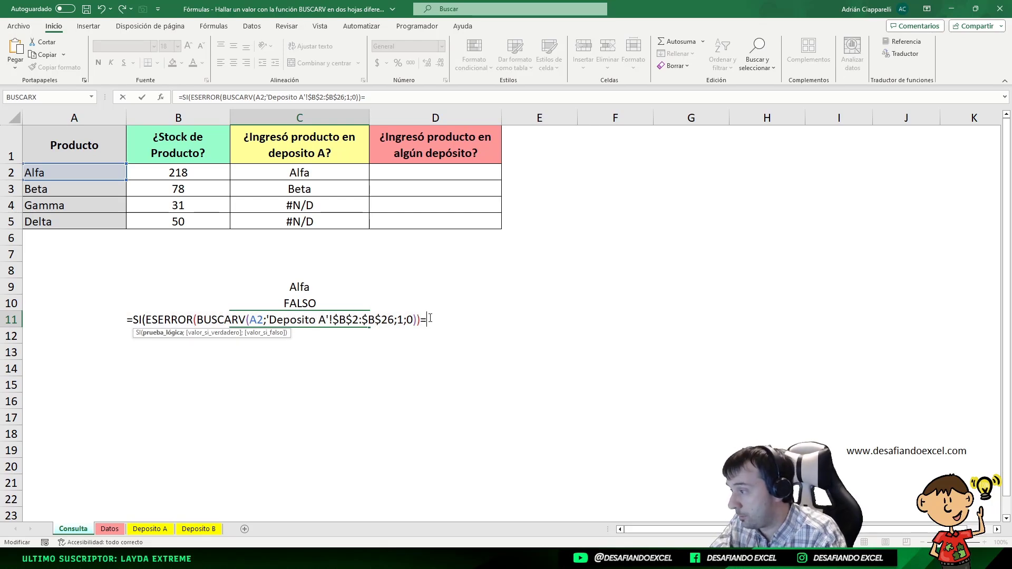
text(=FALSO)
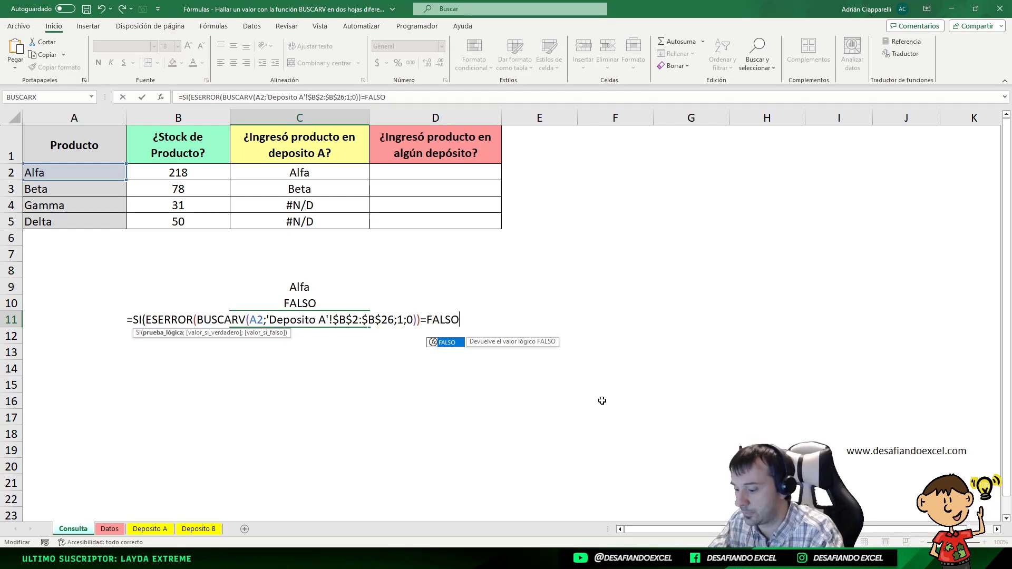
text(;")
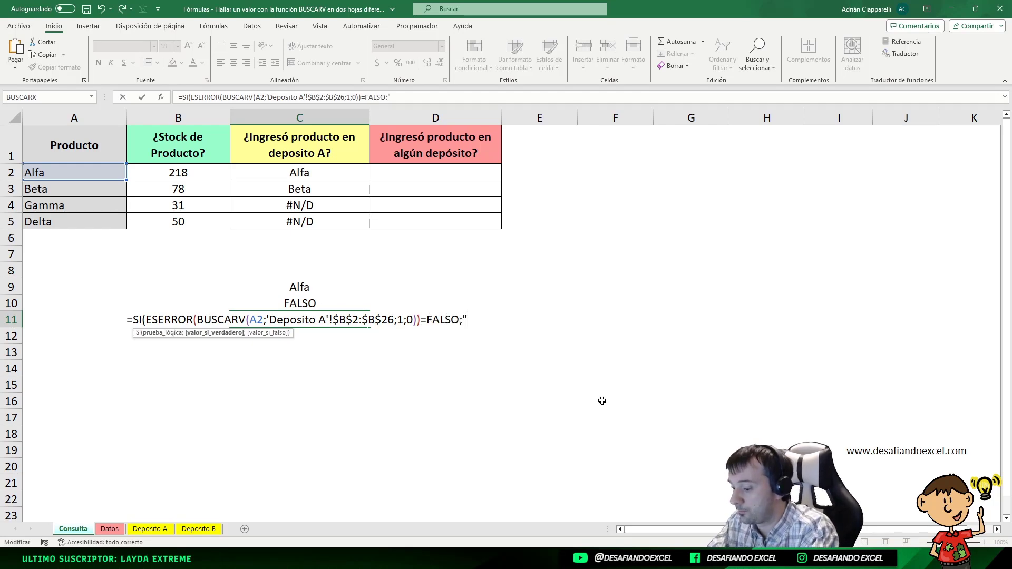
text(SI")
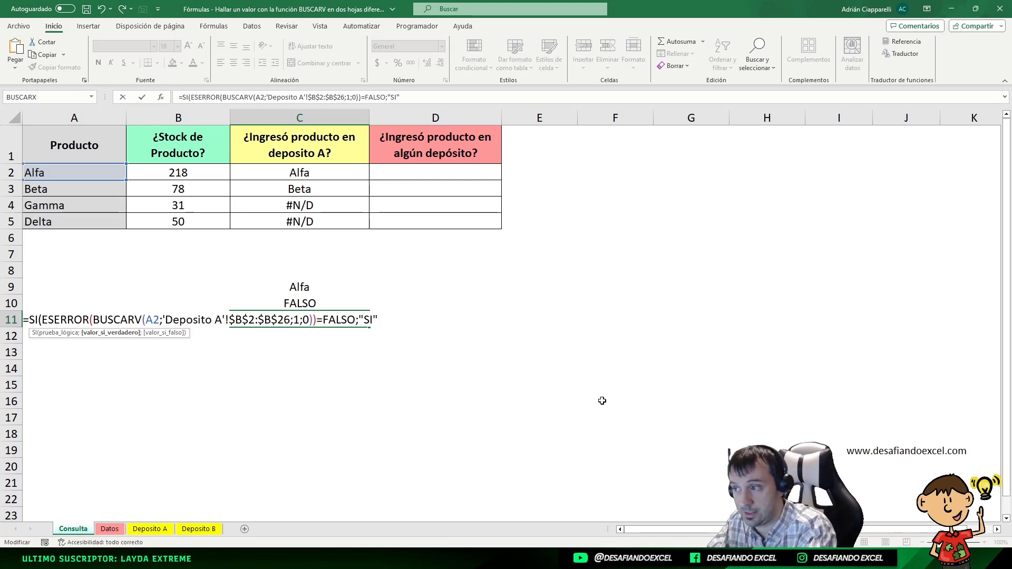
text(;)
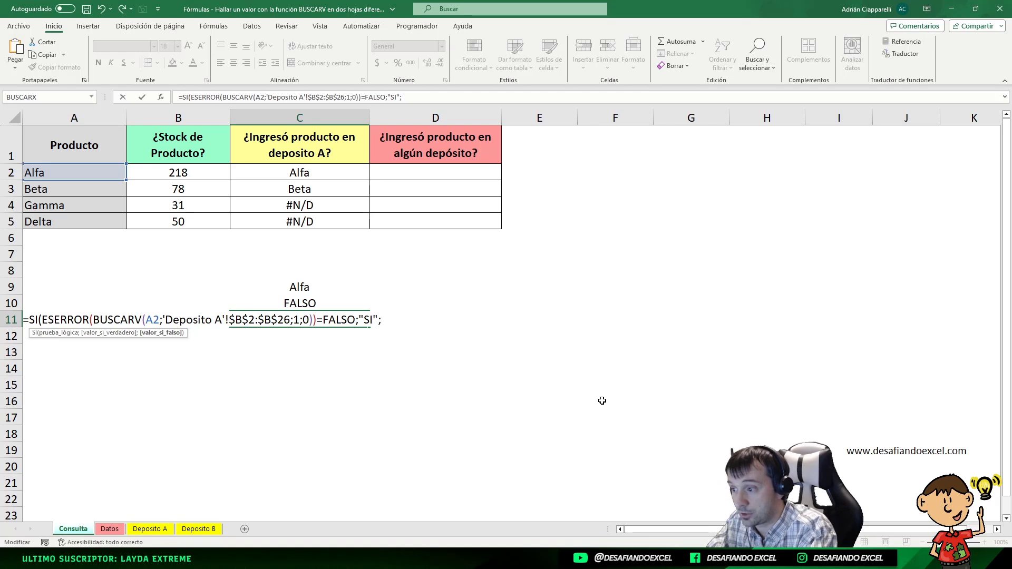
text("NO"))
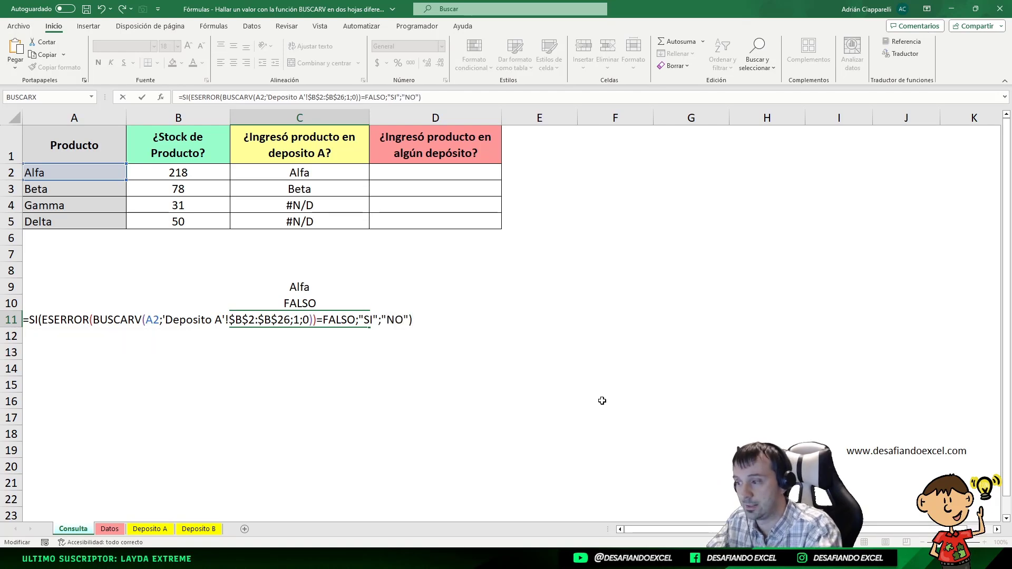
key(Return)
Step: Compare the ESERROR result in C10 with the SI formula in C11, examining its value-if-true argument
click(293, 320)
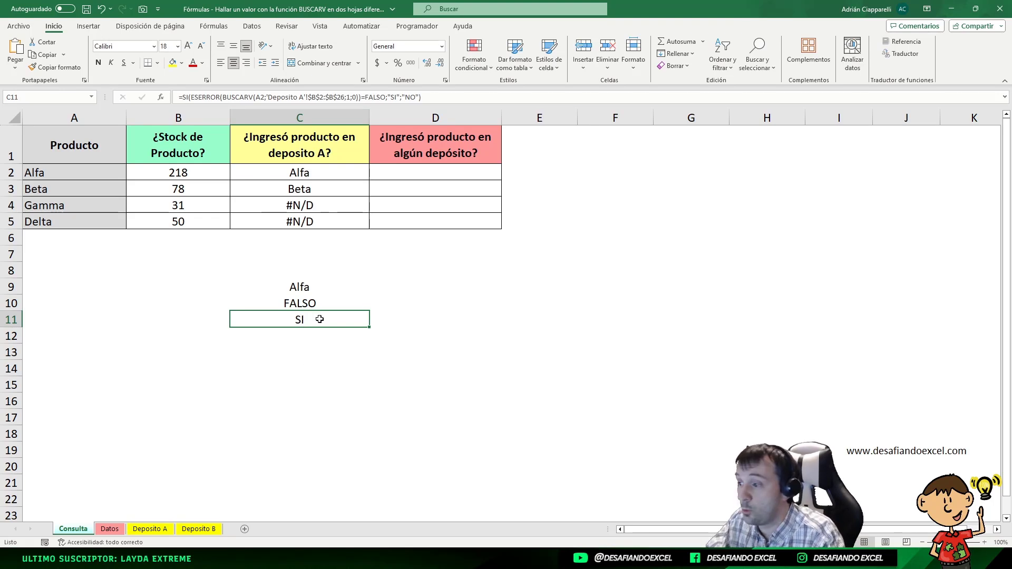
click(294, 304)
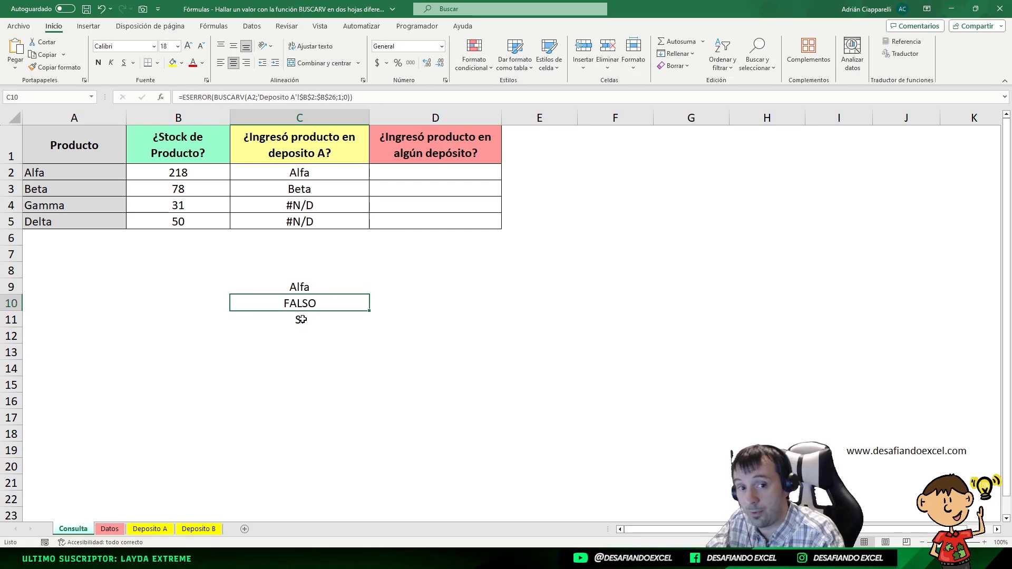
click(298, 320)
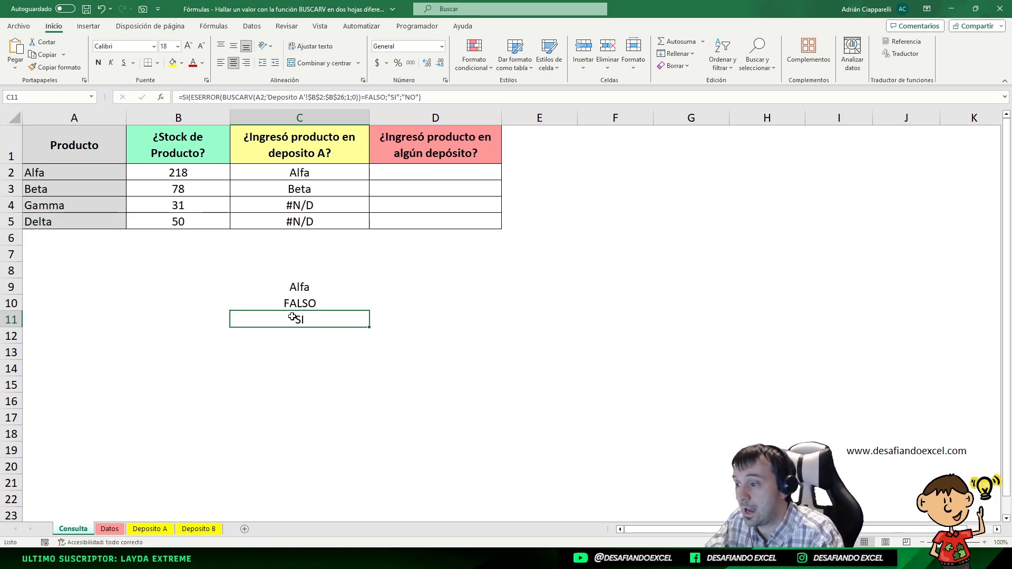
double_click(292, 317)
double_click(443, 320)
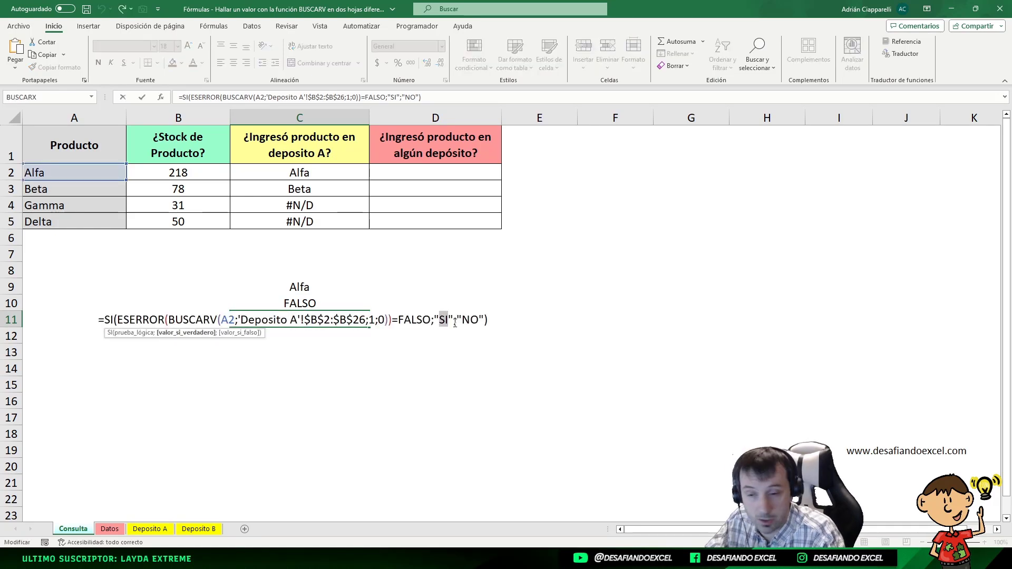
key(Escape)
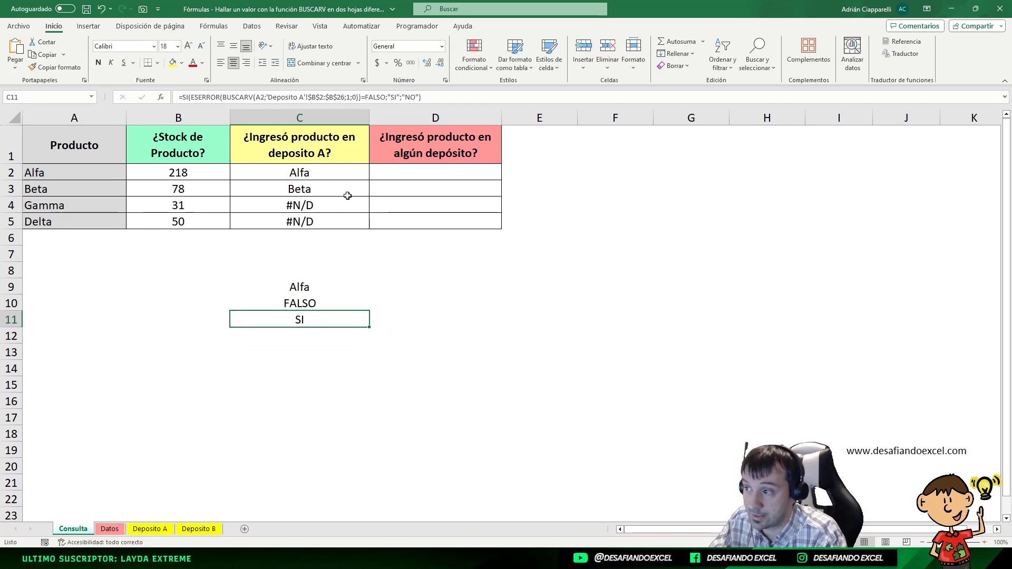
Step: Move the SI formula from C11 to C2 and fill it down to C5
key(ctrl+x)
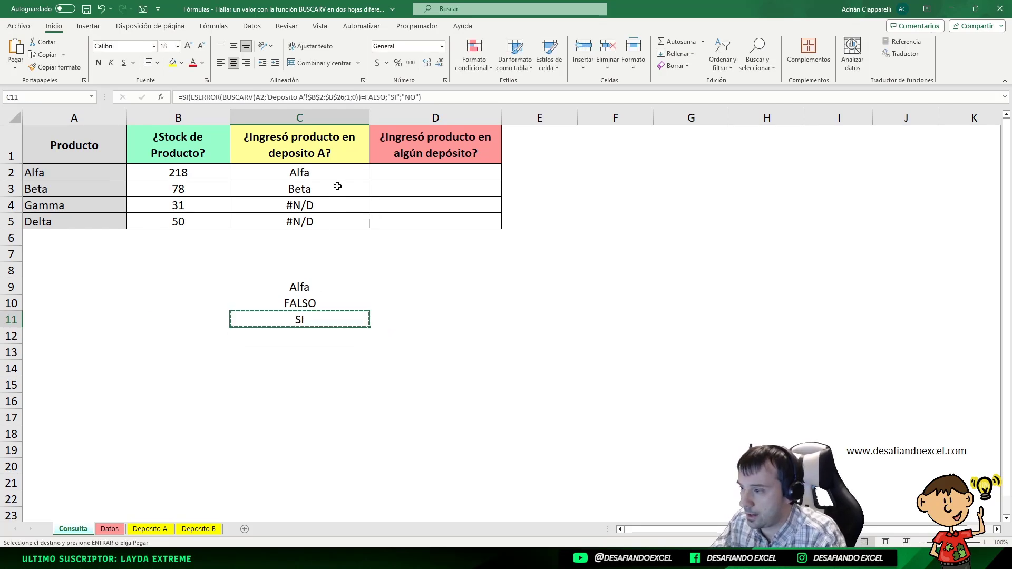
click(334, 171)
key(ctrl+v)
key(F2)
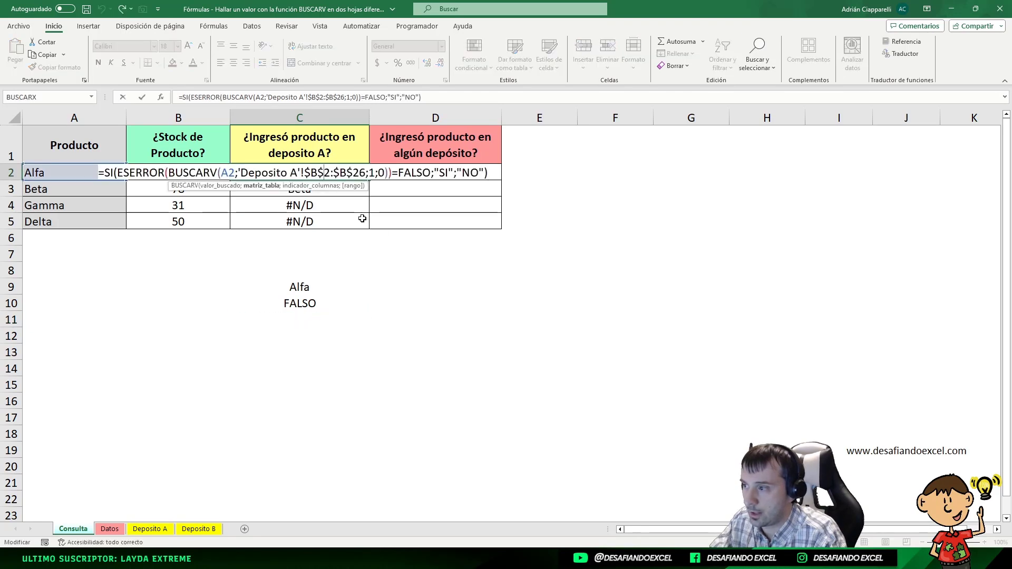
key(Escape)
drag(369, 180, 366, 221)
Step: Apply borders around all the cells of C2:C5
click(304, 170)
drag(302, 173, 306, 220)
click(157, 63)
click(179, 165)
click(299, 169)
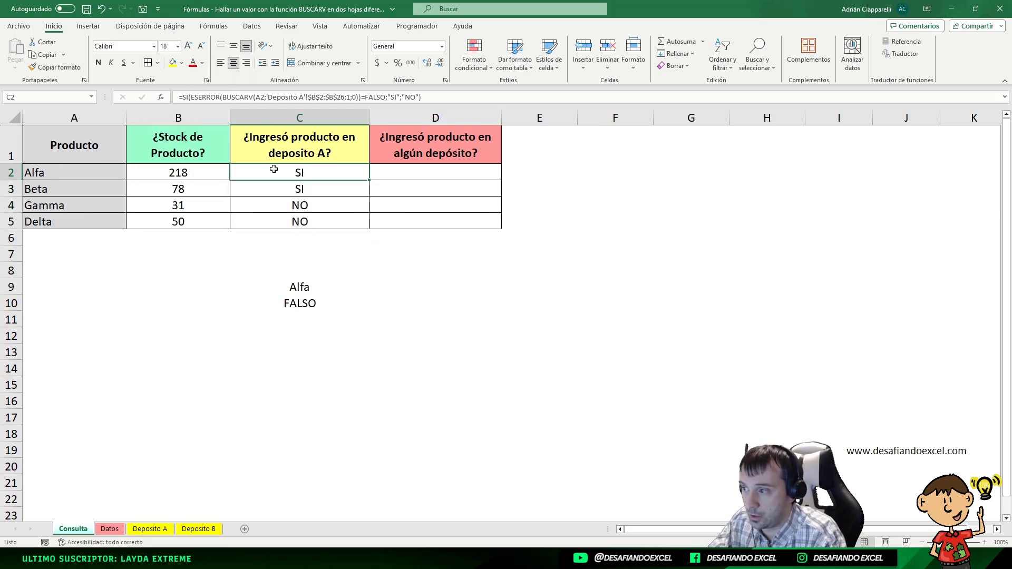
Step: Review the deposito A answers for Alfa, Beta and Gamma against the helper formulas in C9 and C10
drag(45, 173, 306, 186)
click(301, 190)
click(286, 205)
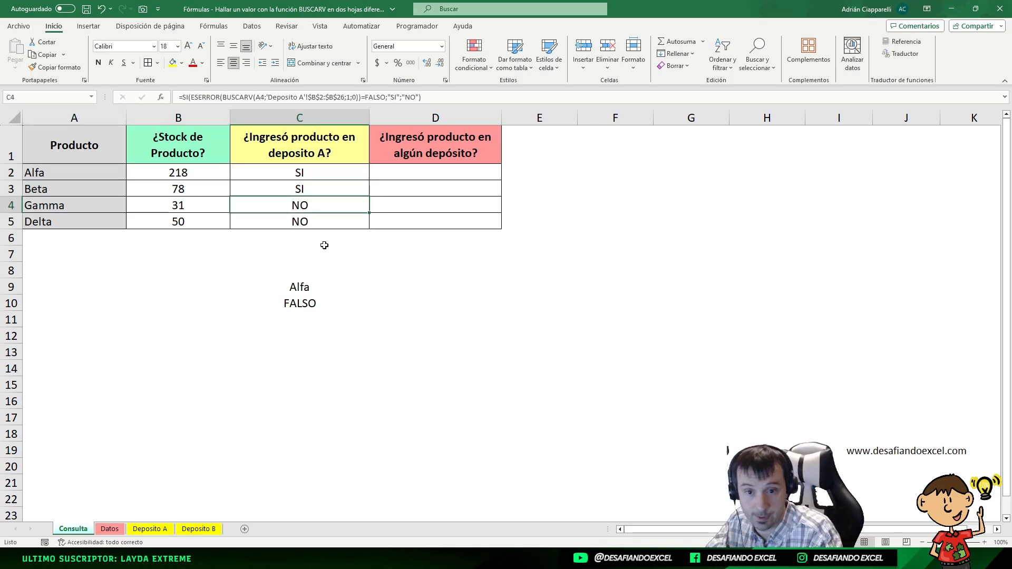
click(309, 304)
click(313, 313)
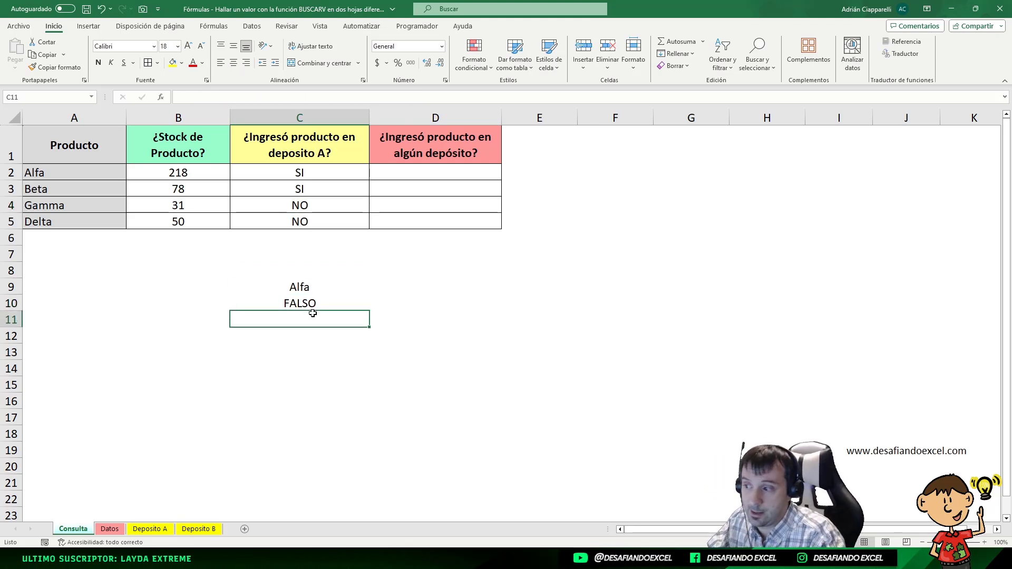
click(301, 293)
click(296, 301)
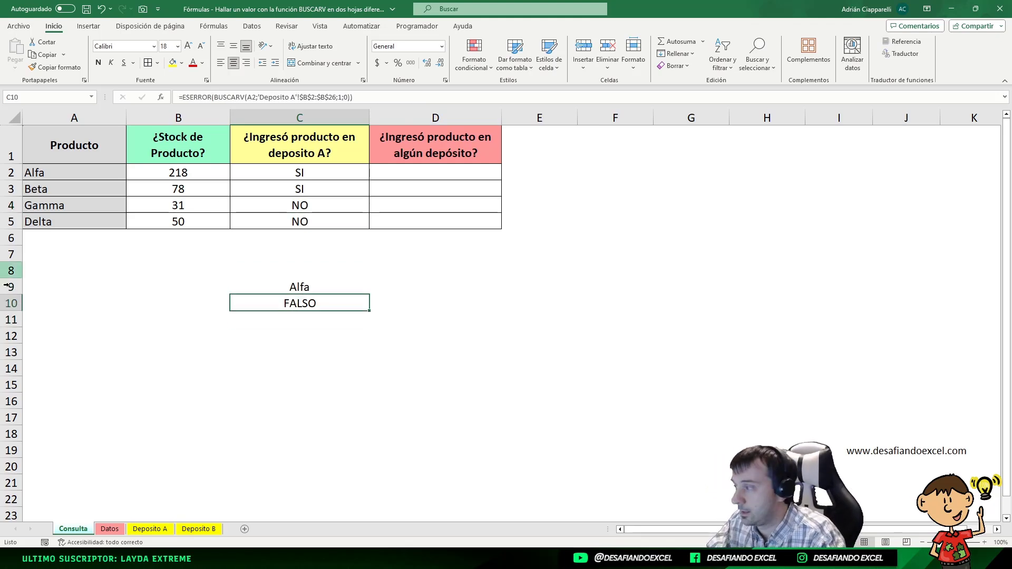
Step: Rewrite the SI formula in C2 to test ESERROR against VERDADERO, returning "NO" when met and "SI" otherwise
click(317, 165)
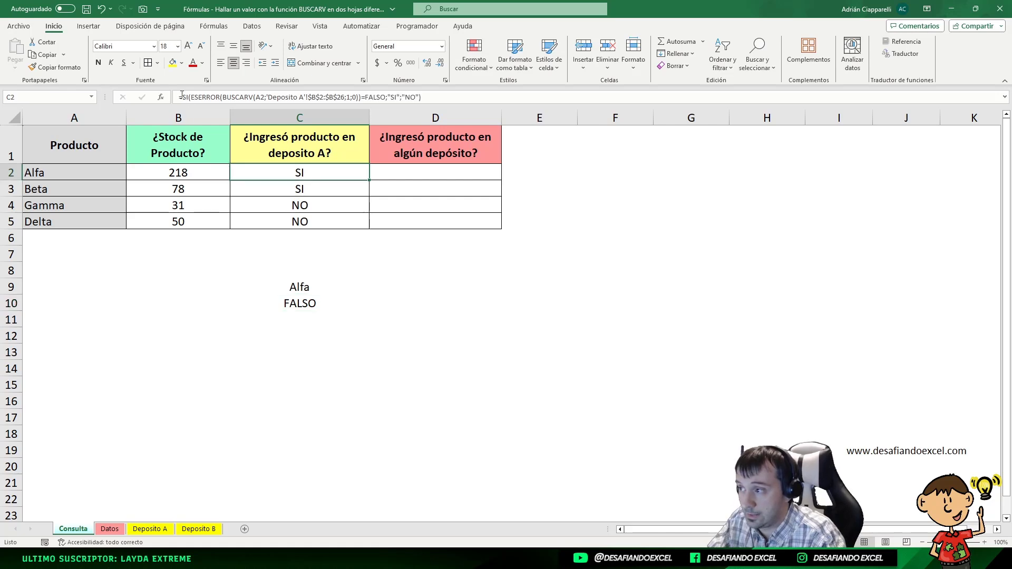
drag(366, 97, 390, 99)
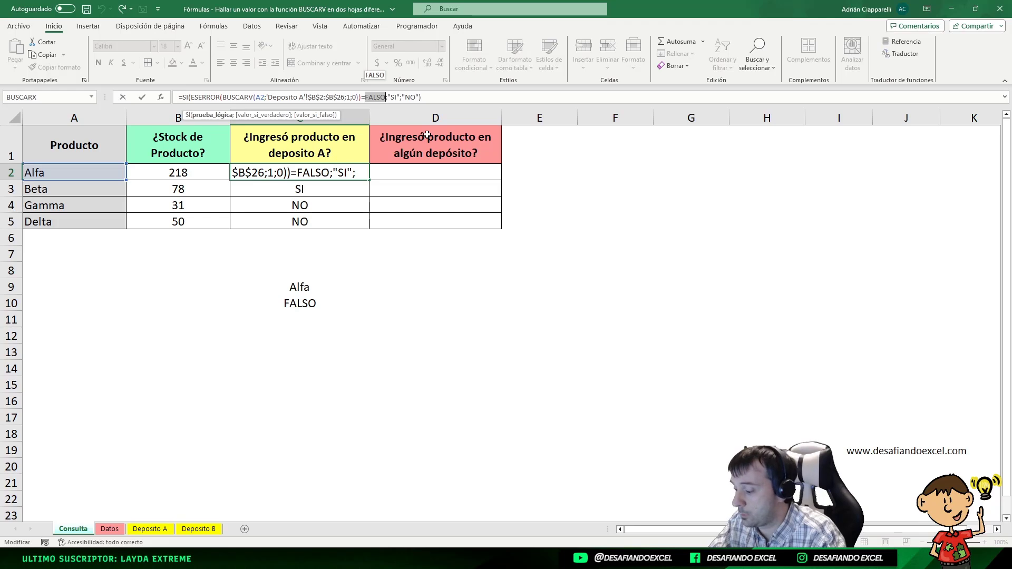
text(VERDADERO)
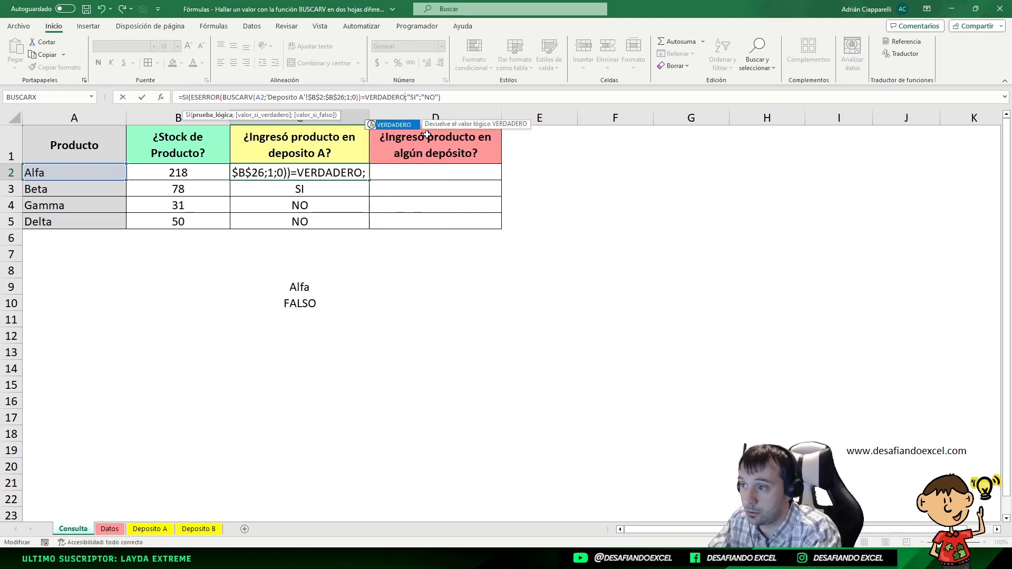
key(Right)
key(Right)
key(Delete)
key(Delete)
text(NO)
key(Right)
key(Right)
key(Delete)
key(Delete)
text(SI)
key(Return)
Step: Fill the VERDADERO version of the C2 formula down to C5 and inspect its condition in C2
click(350, 174)
drag(371, 181, 370, 227)
click(310, 175)
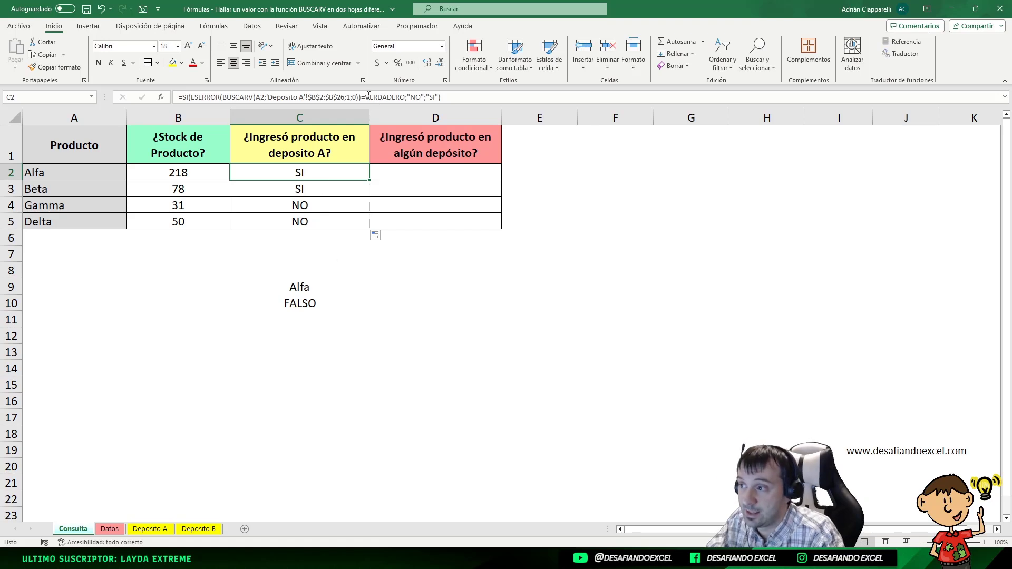
click(371, 97)
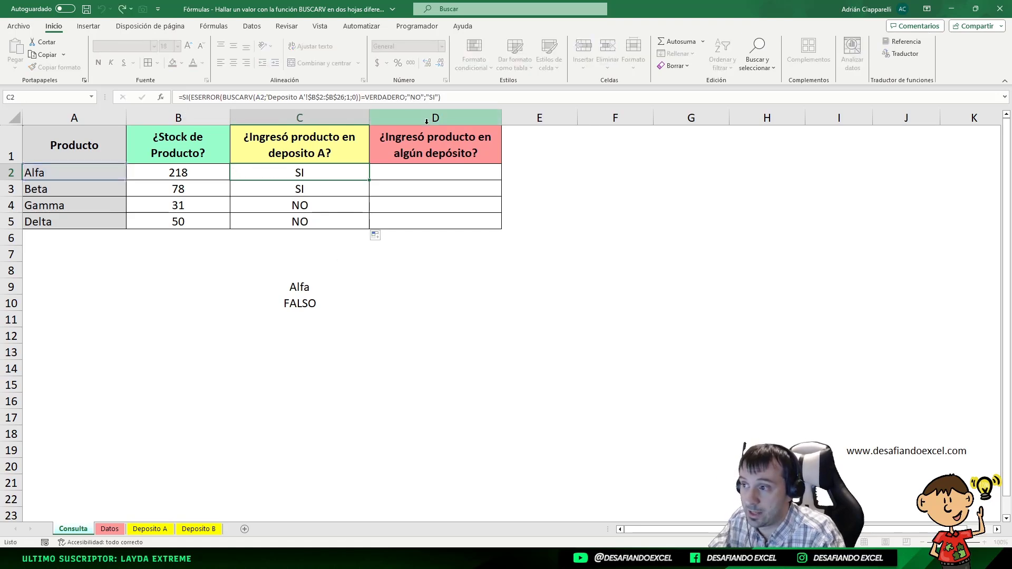
Step: Clear the helper formulas in C9 and C10 of the Consulta sheet
key(Escape)
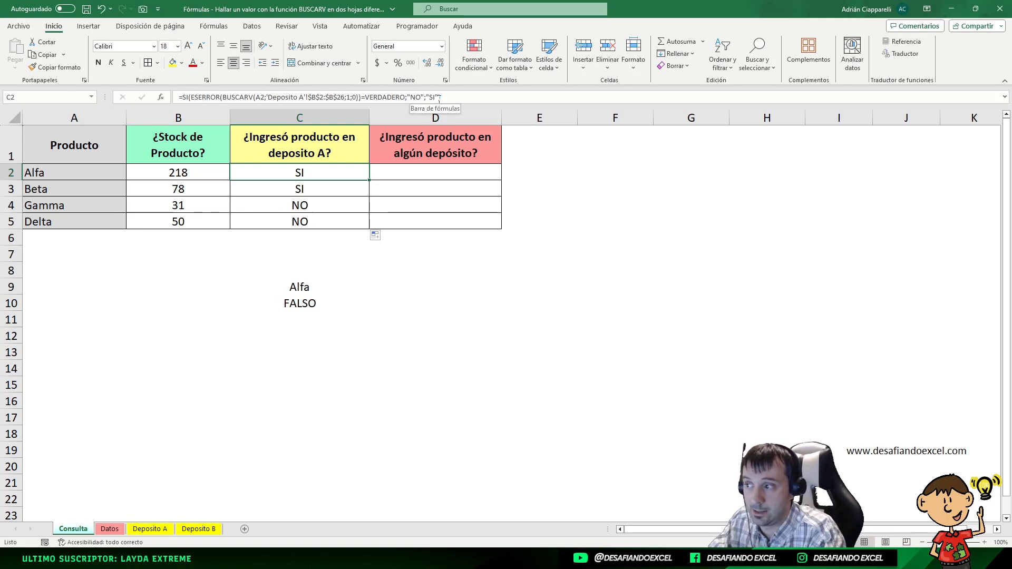
key(Down)
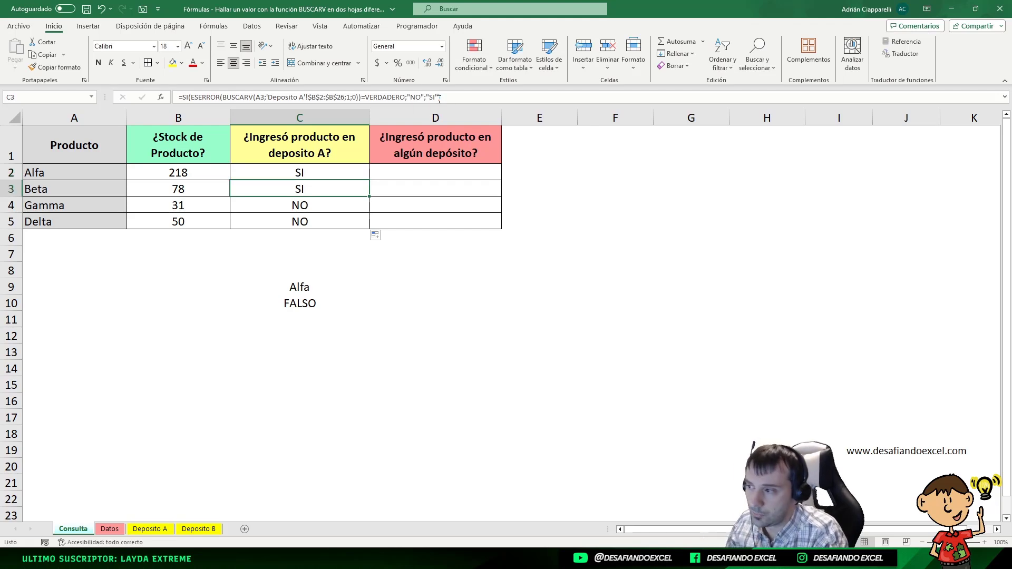
mouse_move(304, 284)
mouse_down()
mouse_move(313, 285)
mouse_move(310, 301)
mouse_up()
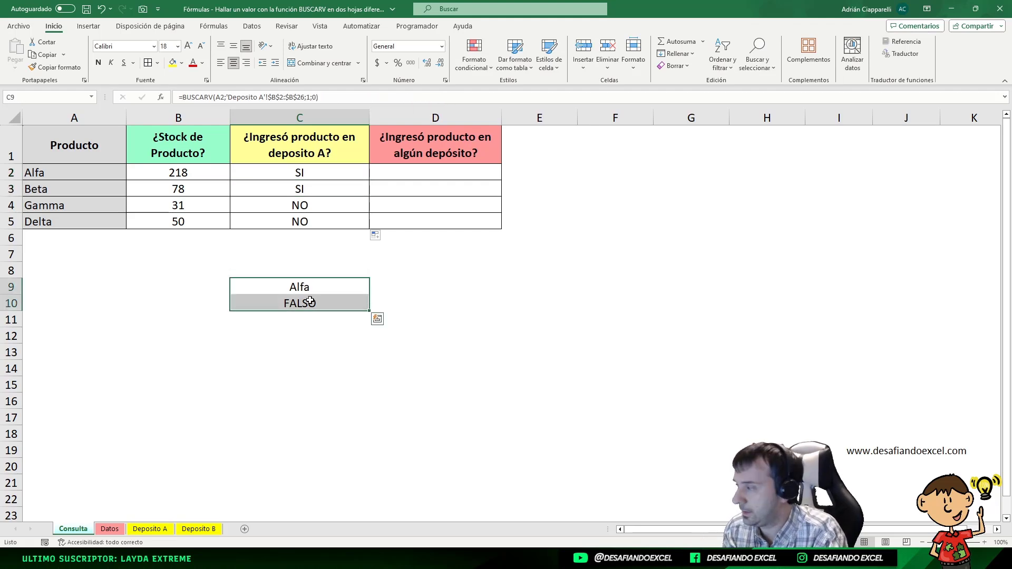
key(Delete)
click(299, 182)
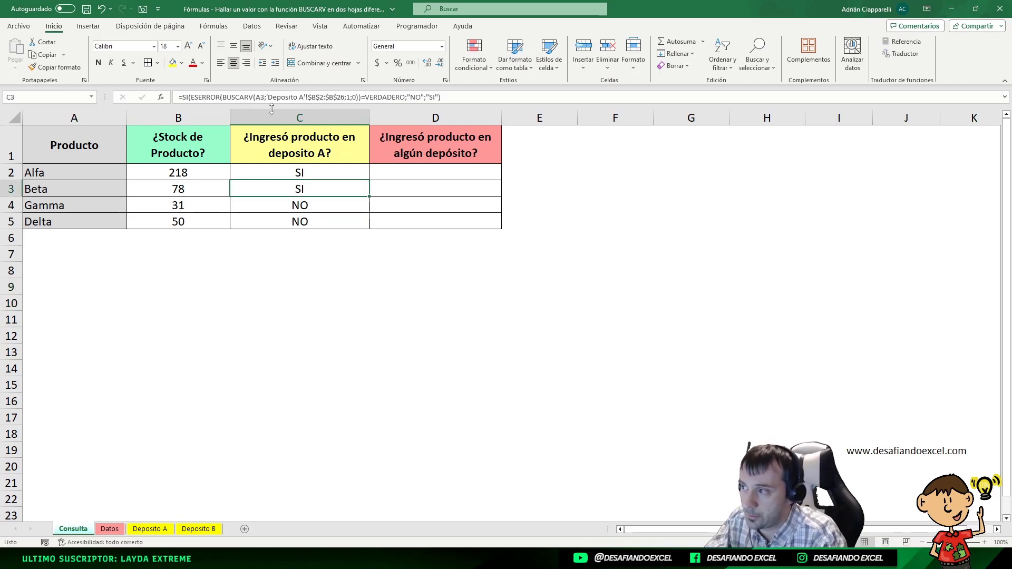
Step: Review the deposito A formulas in C2:C3 and compare the product lists in B2:B26 on the Deposito A and Deposito B sheets
click(206, 97)
key(Escape)
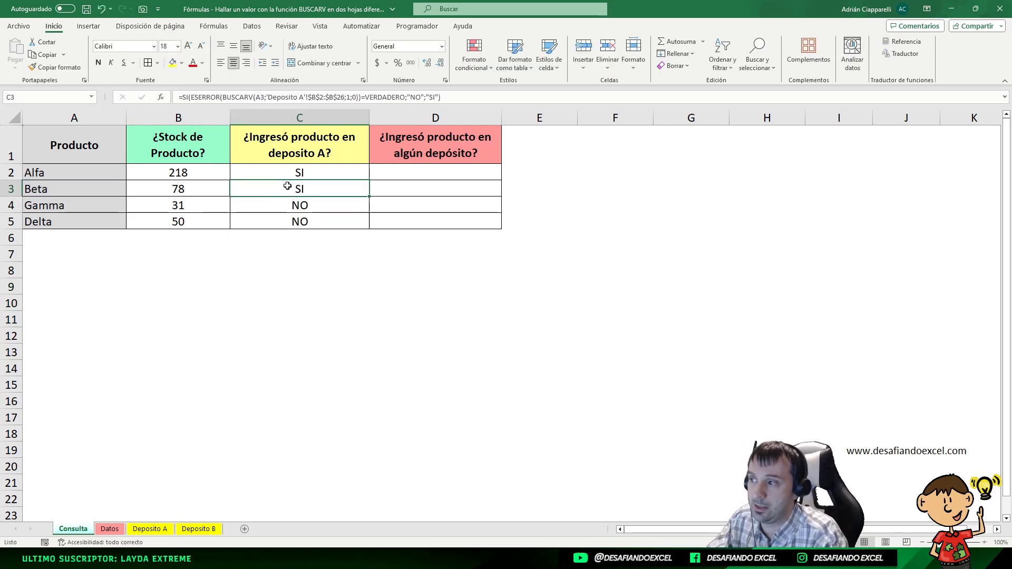
click(300, 173)
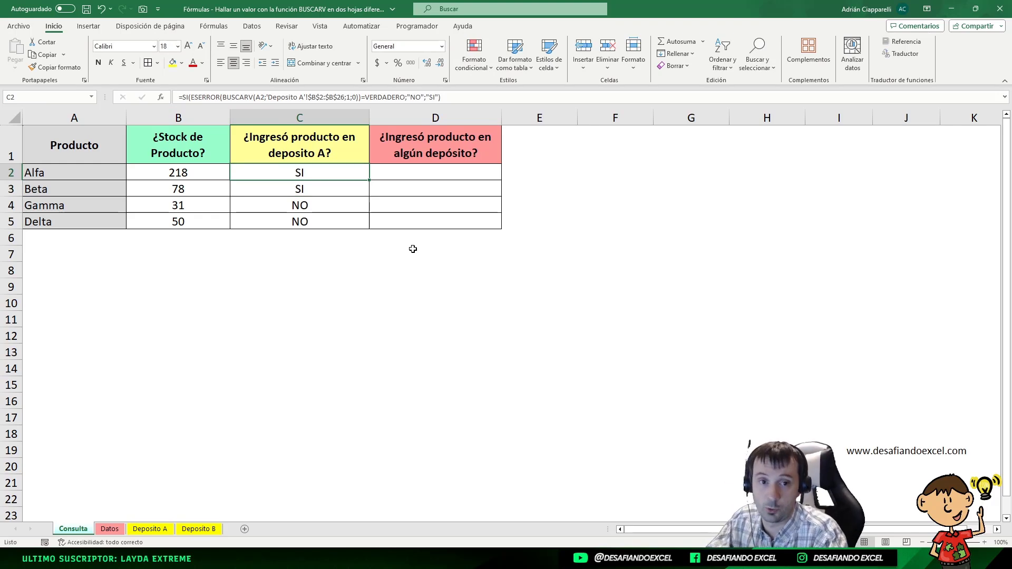
click(150, 529)
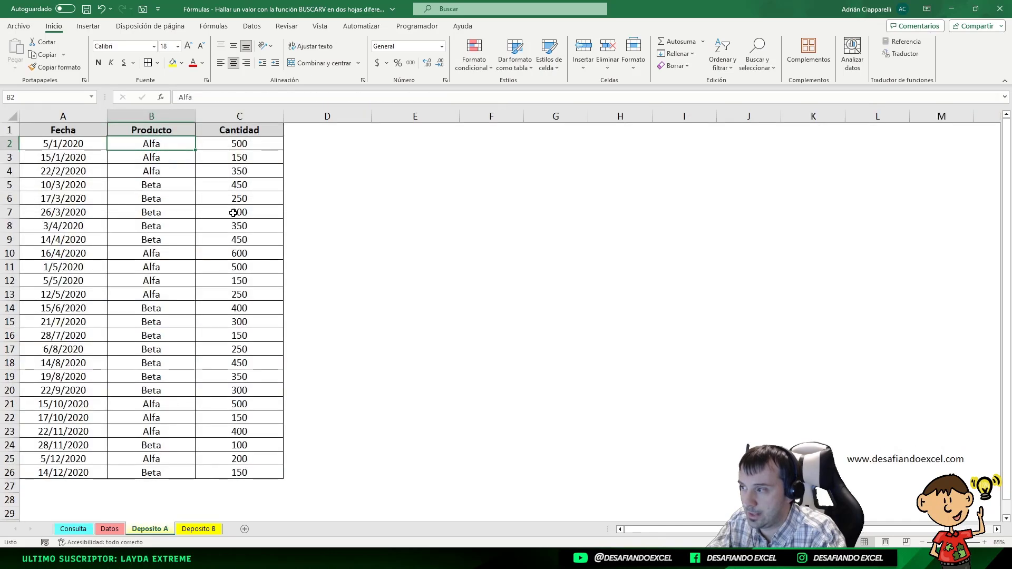
drag(159, 142, 190, 474)
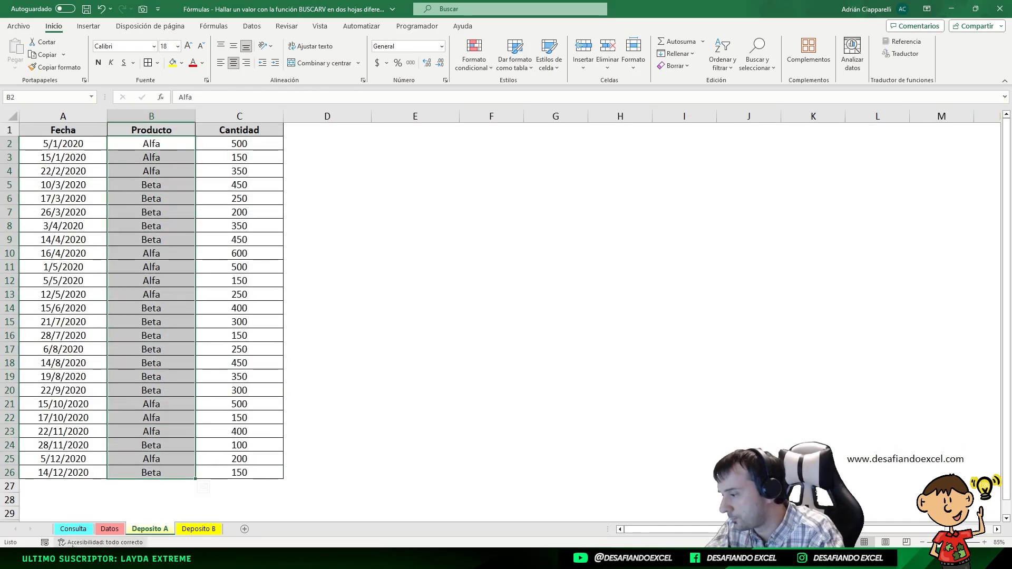
click(72, 529)
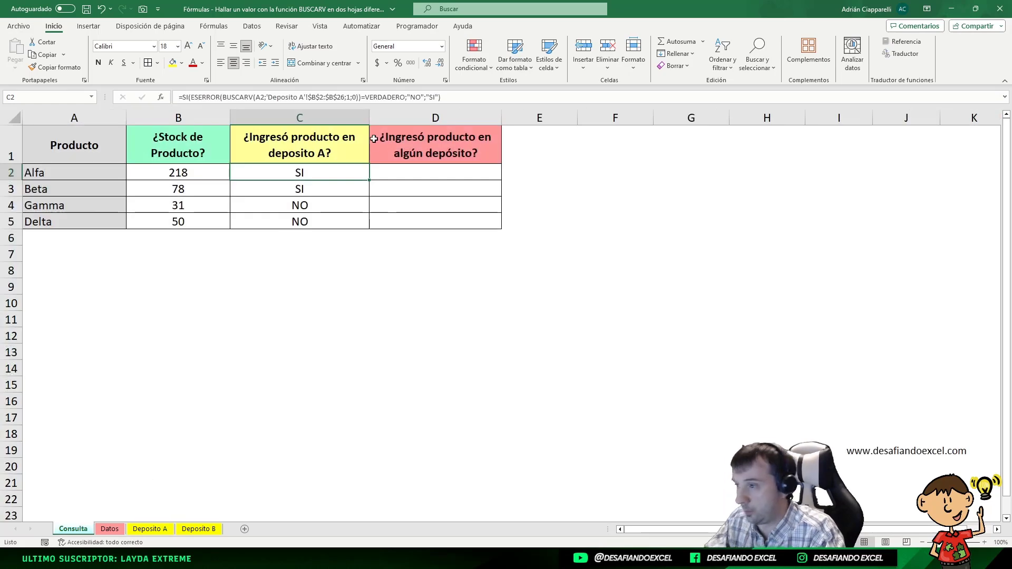
click(392, 178)
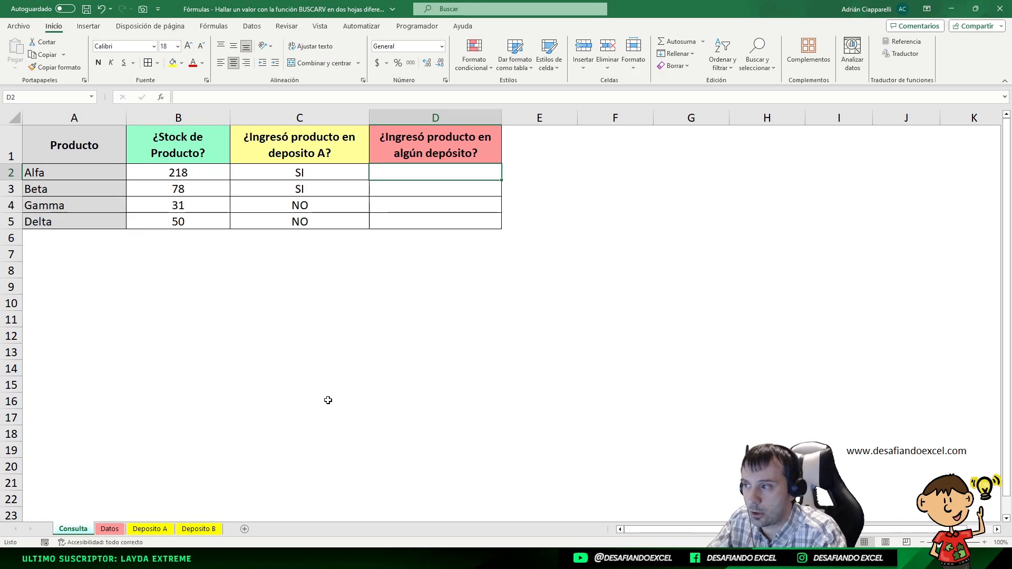
click(150, 529)
drag(142, 144, 136, 473)
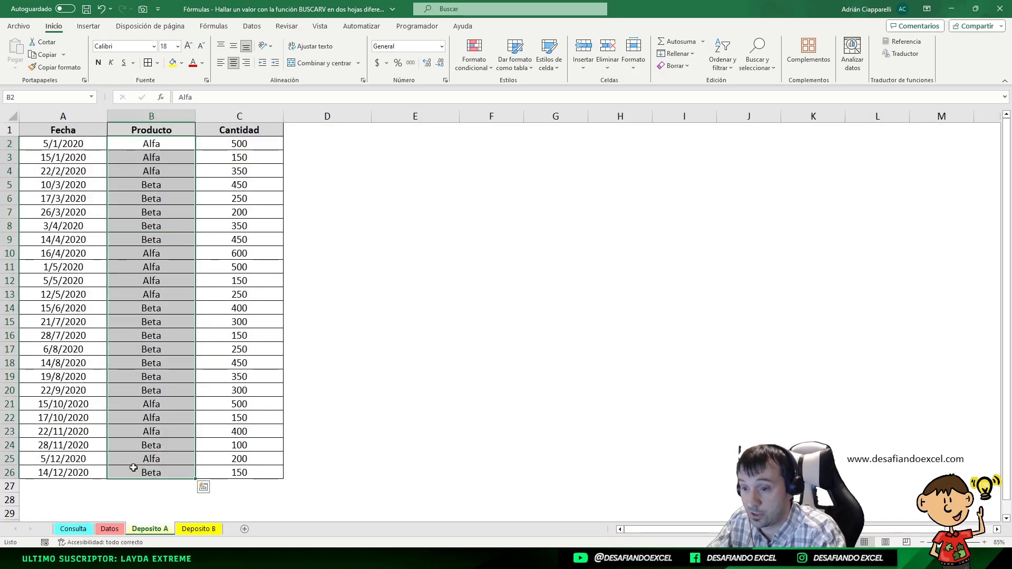
click(206, 529)
drag(152, 144, 151, 467)
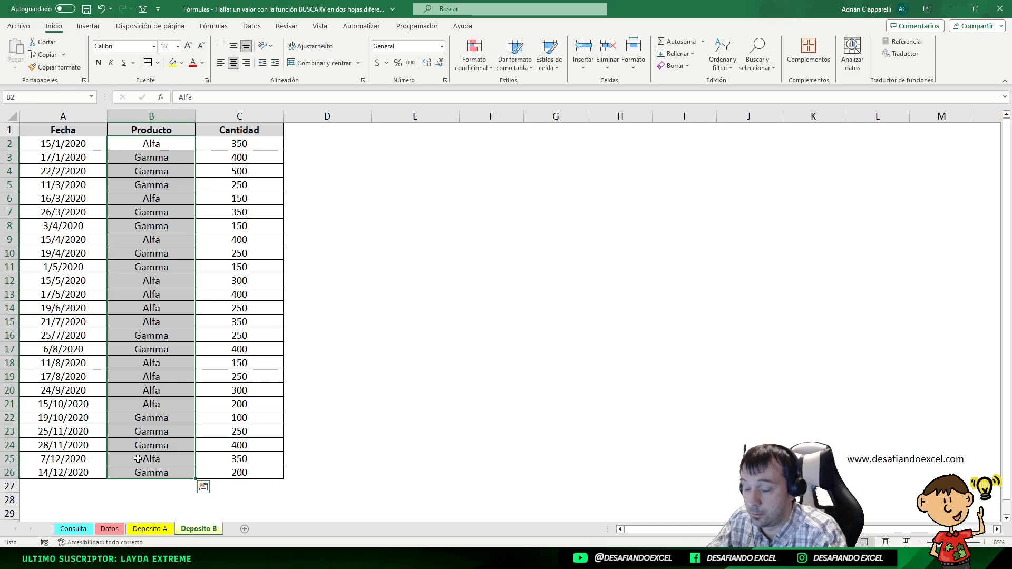
click(89, 530)
Step: Copy the ESERROR(BUSCARV(A2;'Deposito A'!$B$2:$B$26;1;0)) portion of the C2 formula into D10 as plain text
click(407, 271)
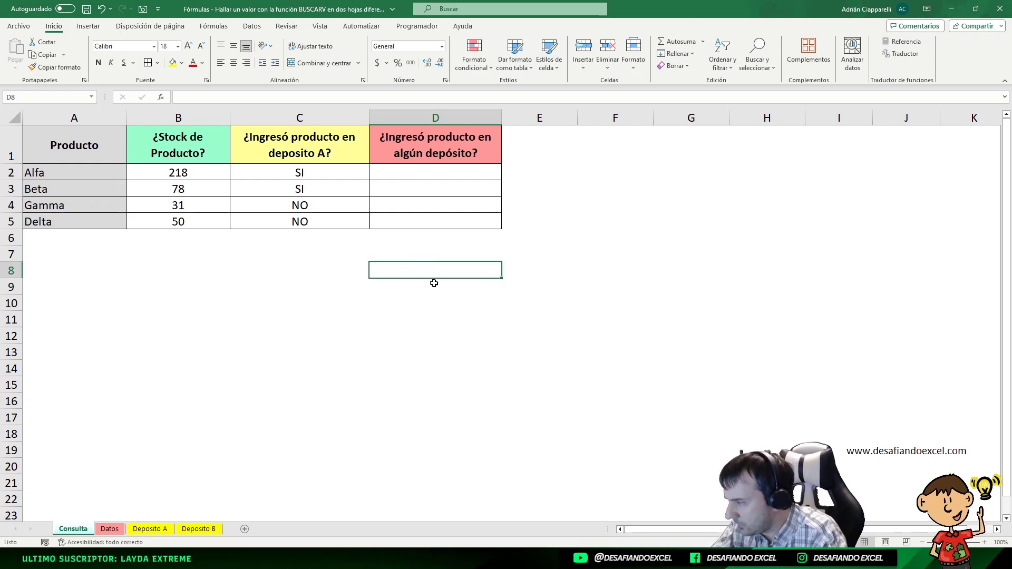
click(305, 172)
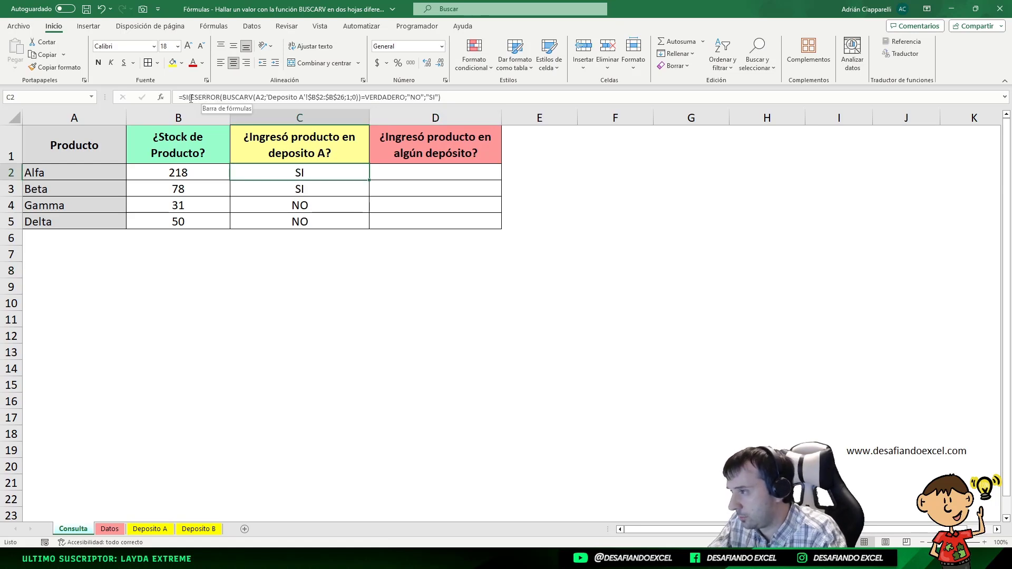
drag(193, 98, 365, 91)
key(ctrl+c)
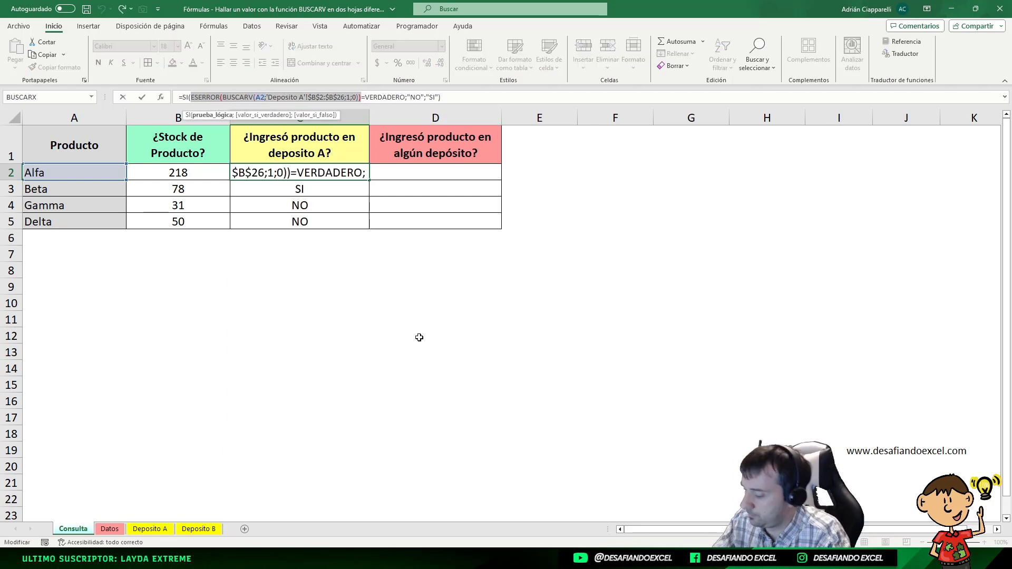
key(Escape)
double_click(412, 303)
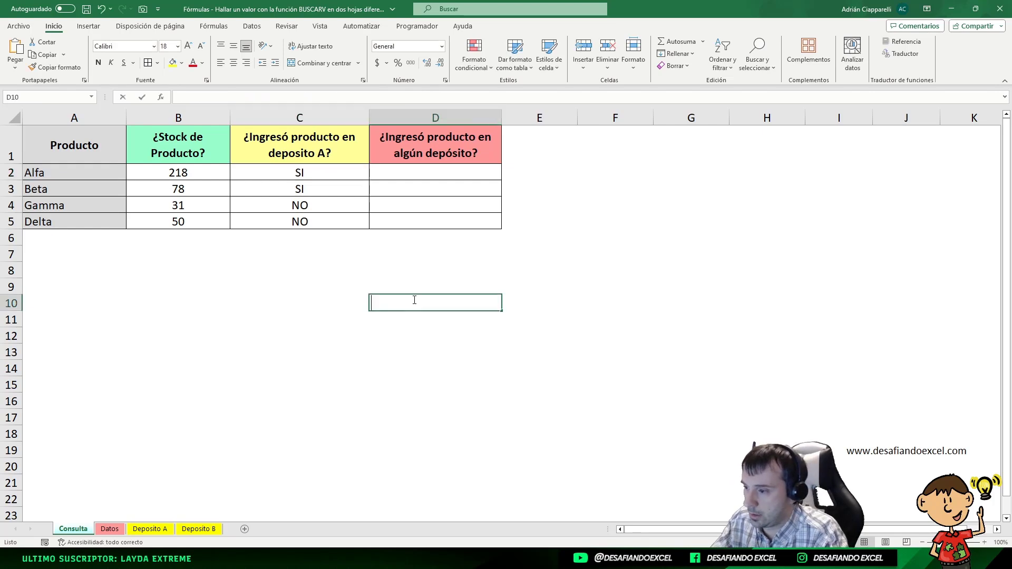
key(ctrl+v)
key(Return)
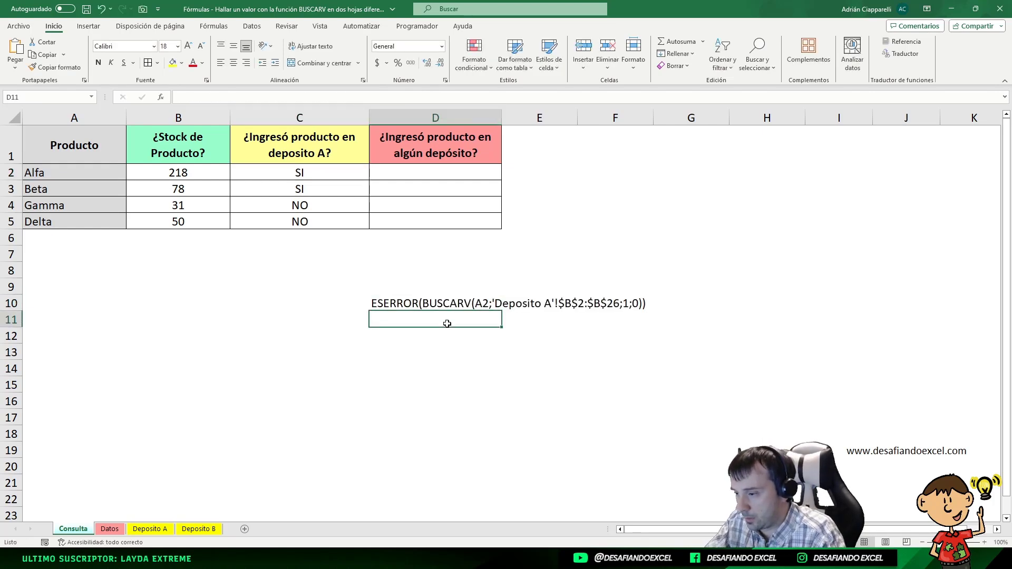
Step: Evaluate the ESERROR expression in D10 as a live formula and turn it back into plain text
click(382, 303)
double_click(382, 303)
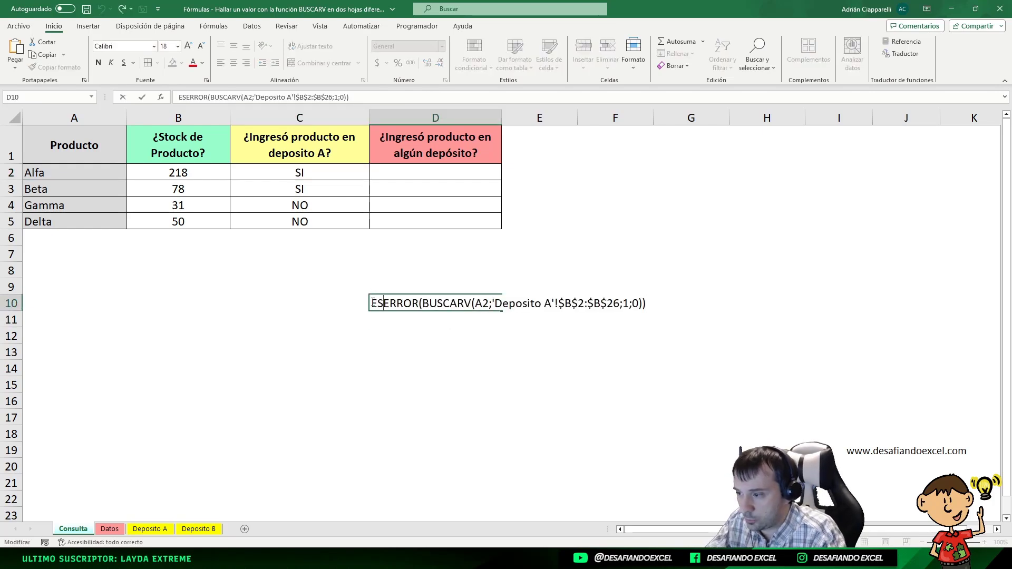
text(=)
key(Return)
click(445, 304)
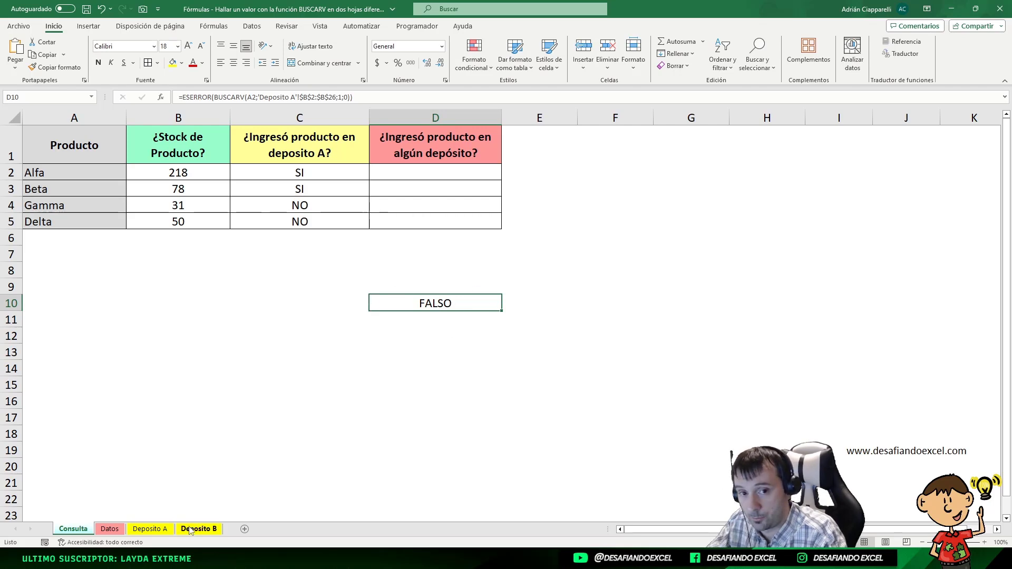
click(181, 99)
key(BackSpace)
key(Return)
Step: Label C10 "comprobacion dep a" and C11 "comprobacion dep b", and remove the centered alignment from C10:C13
click(452, 301)
drag(452, 302, 711, 304)
key(ctrl+c)
click(303, 298)
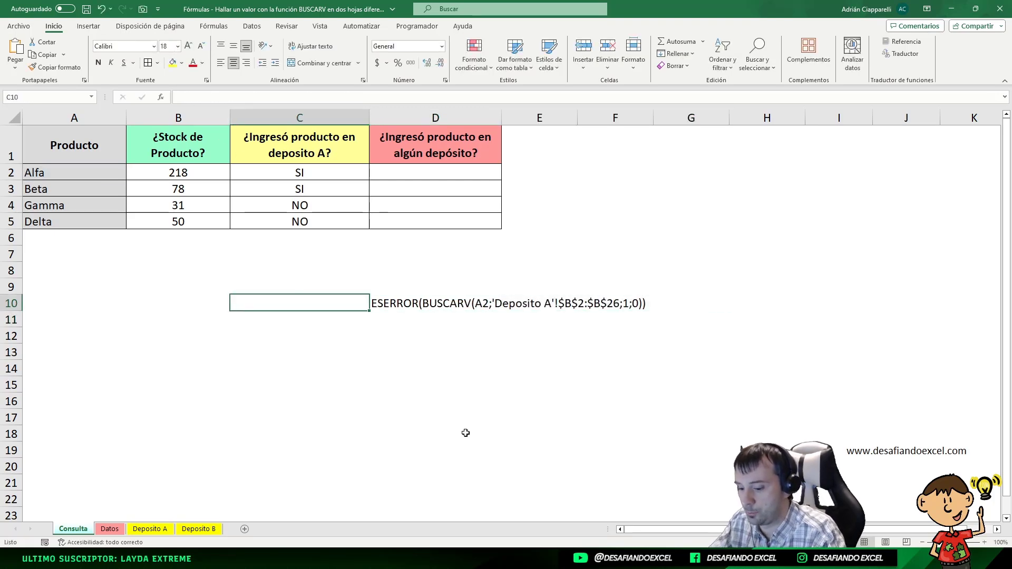
text(comprobacion dep a)
key(Return)
text(comprob)
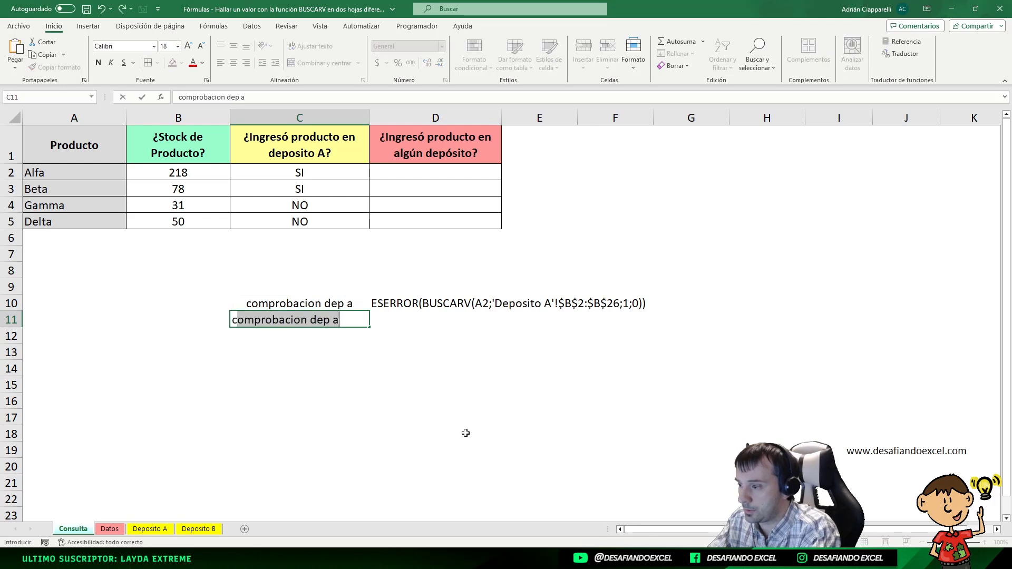
text(acion dep b)
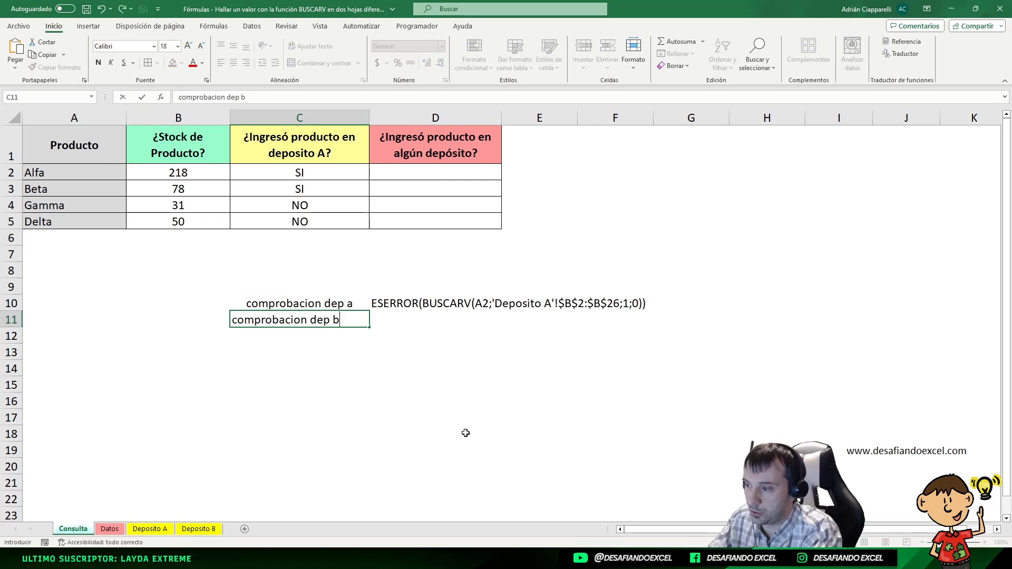
key(Return)
drag(364, 303, 363, 357)
click(233, 63)
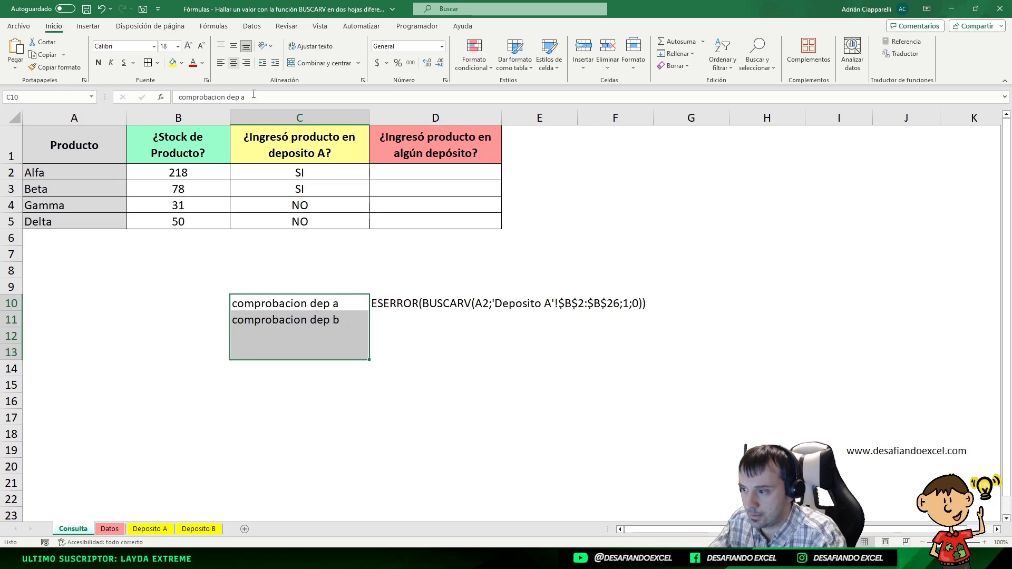
Step: Copy the D10 expression text into D11 and change its sheet reference to 'Deposito B'
click(399, 313)
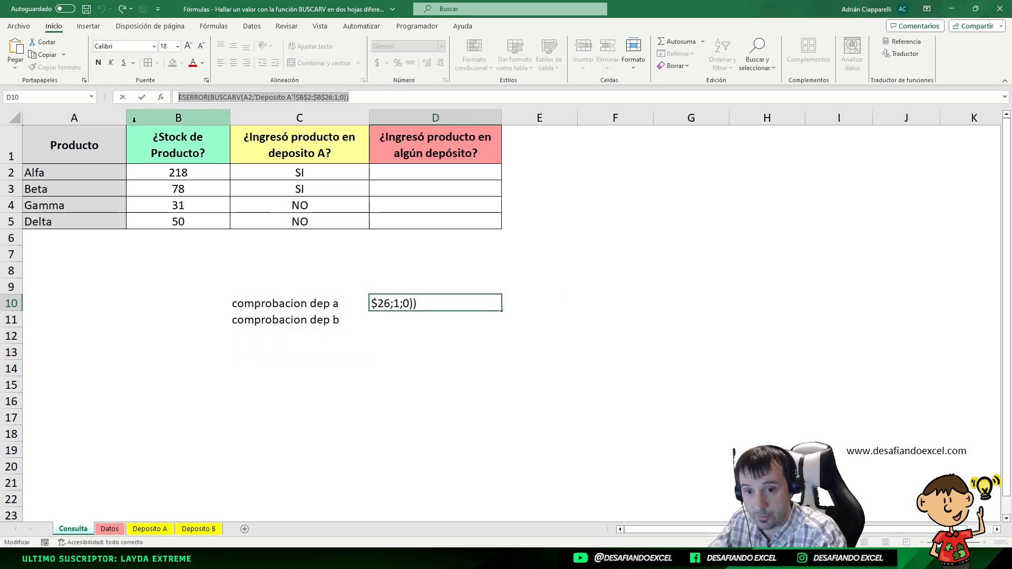
click(380, 319)
double_click(380, 319)
key(ctrl+v)
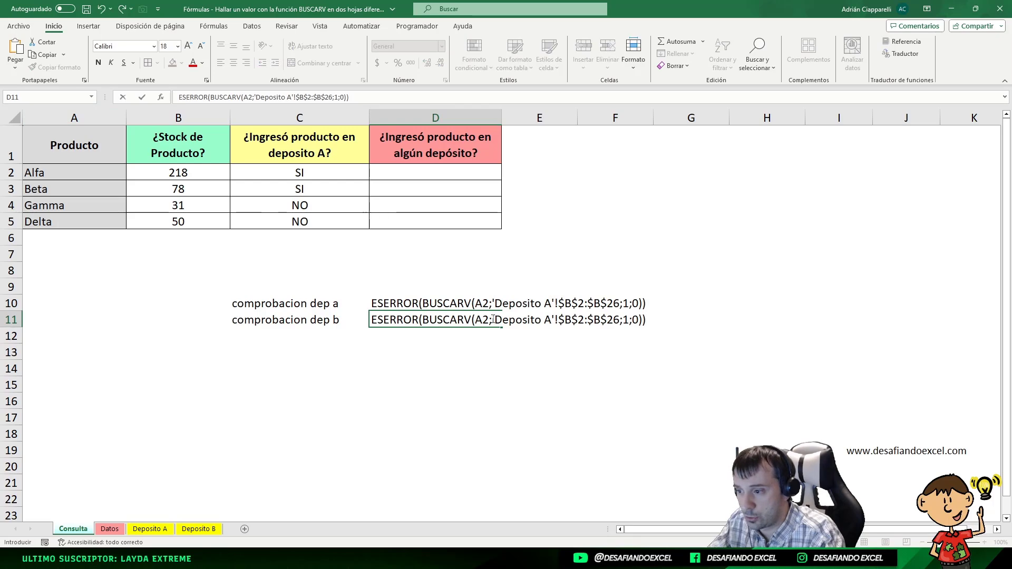
double_click(549, 319)
text(B)
key(Return)
Step: Check the extent of the product ranges on the Deposito A and Deposito B sheets against the expressions' B2:B26 reference
click(150, 528)
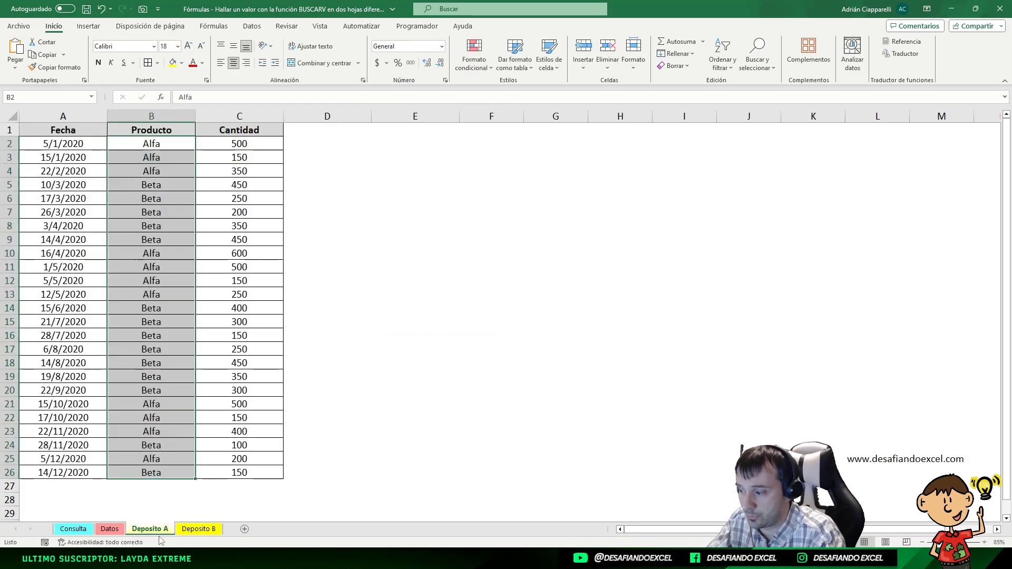
click(195, 529)
click(150, 529)
click(195, 529)
click(150, 529)
click(70, 532)
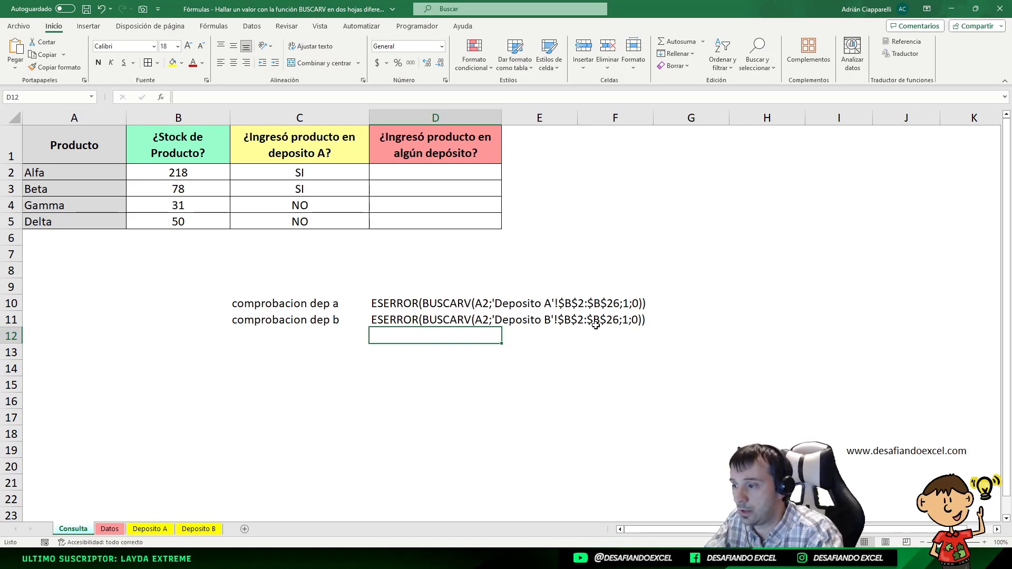
Step: Examine the two ESERROR expressions in D10 and D11 that check deposito A and deposito B
click(416, 302)
click(416, 320)
click(410, 304)
click(414, 320)
click(417, 304)
click(402, 322)
click(407, 304)
click(408, 320)
click(407, 307)
click(408, 320)
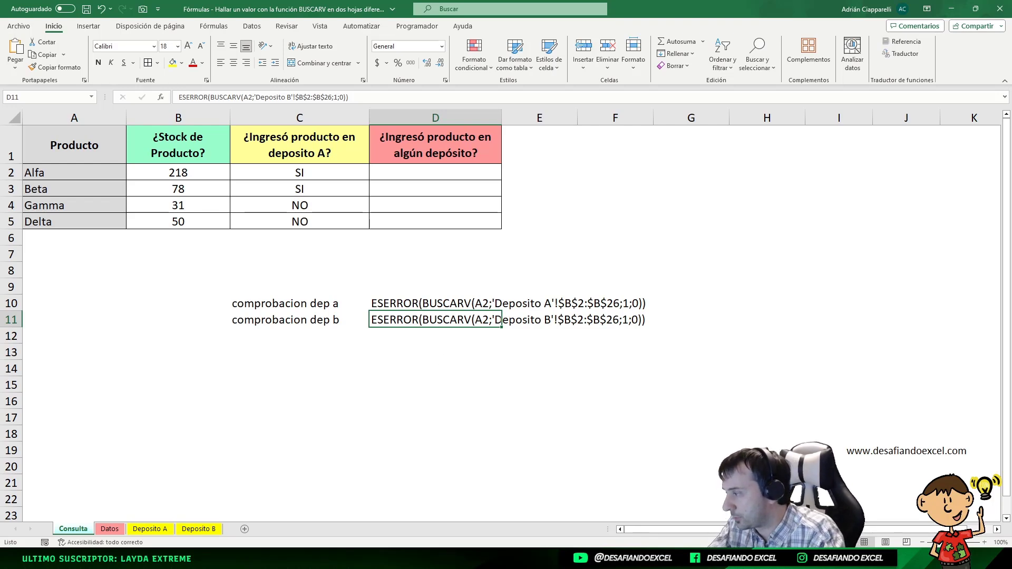
click(403, 306)
click(403, 330)
click(404, 305)
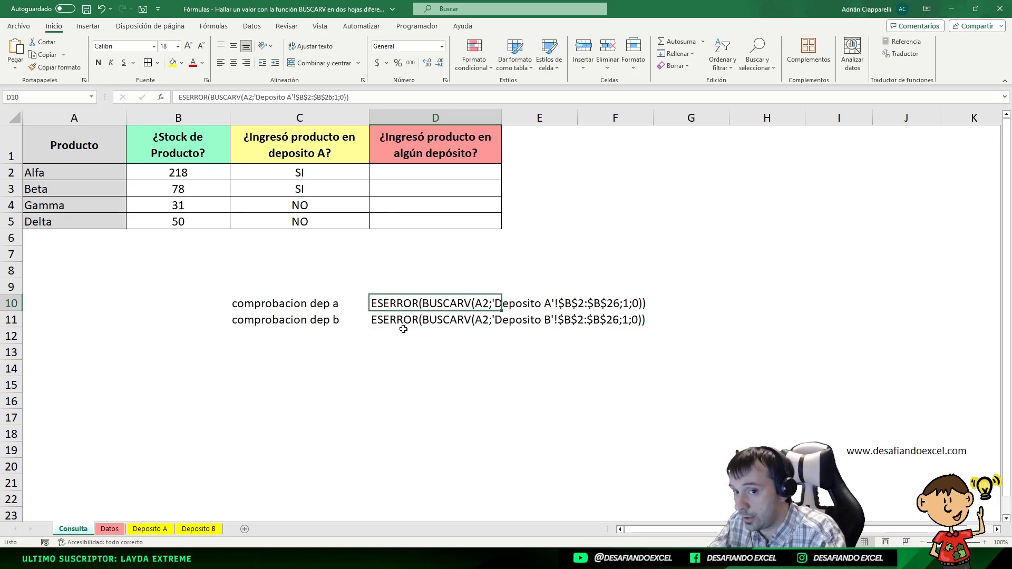
click(387, 356)
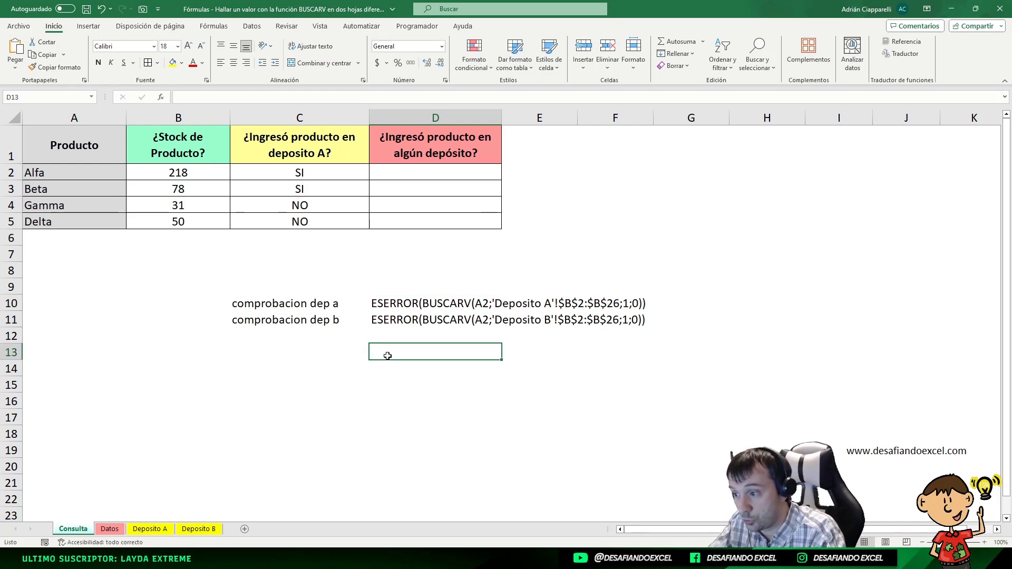
text(=y)
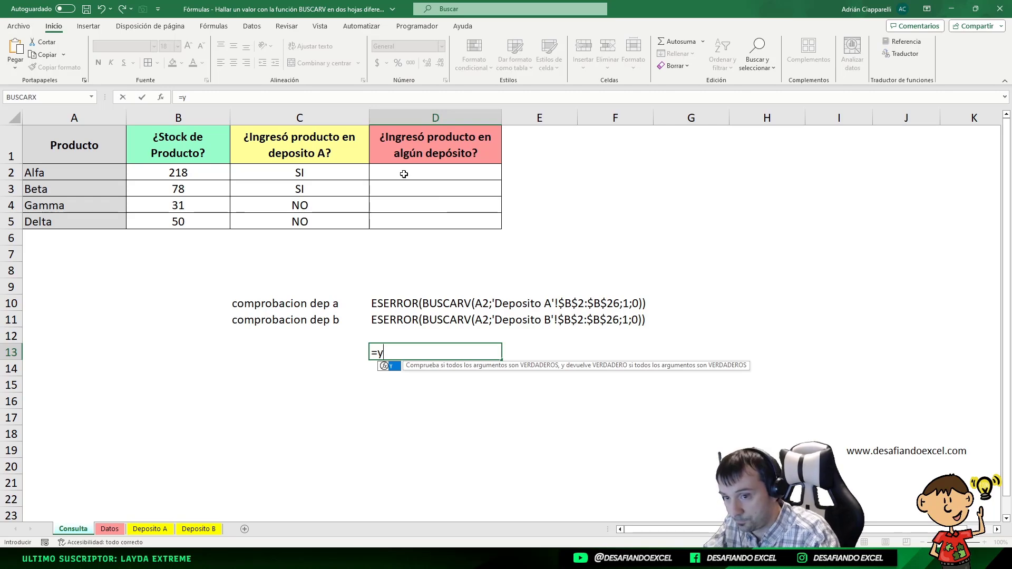
key(BackSpace)
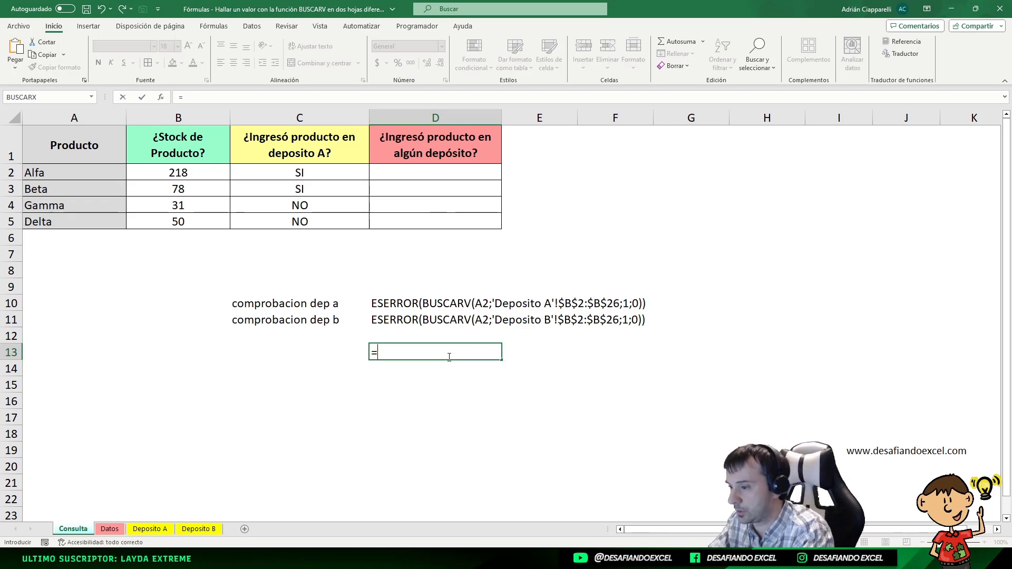
key(Escape)
Step: Start a Y formula in D13 with the D10 expression that checks 'Deposito A' as its first argument
click(379, 301)
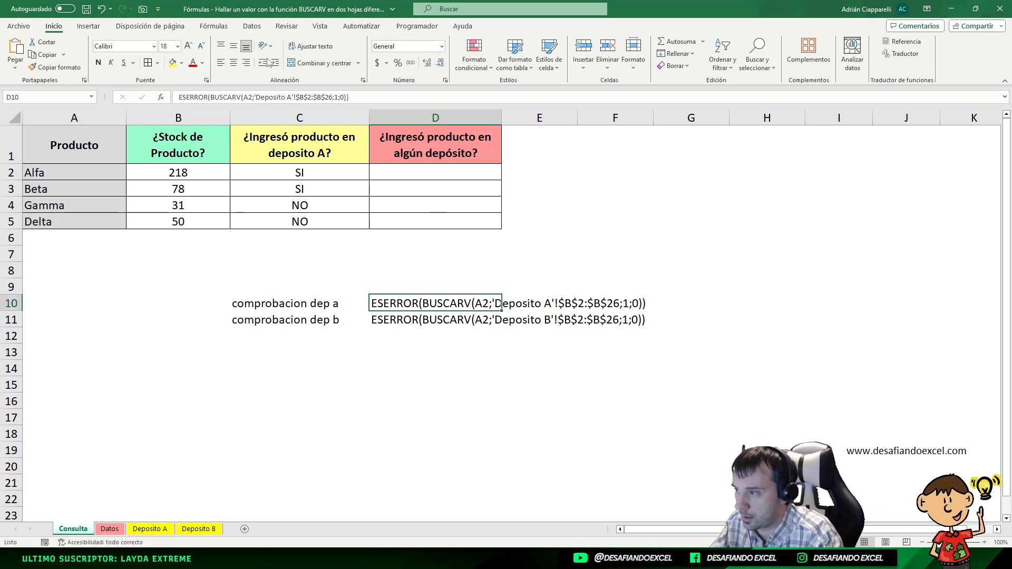
click(368, 95)
key(Escape)
click(386, 346)
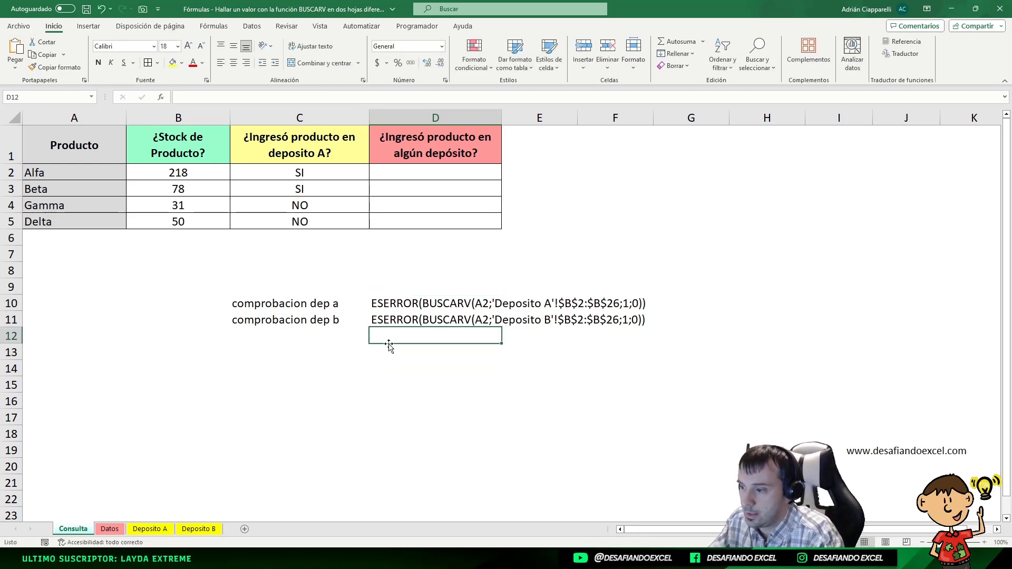
text(=)
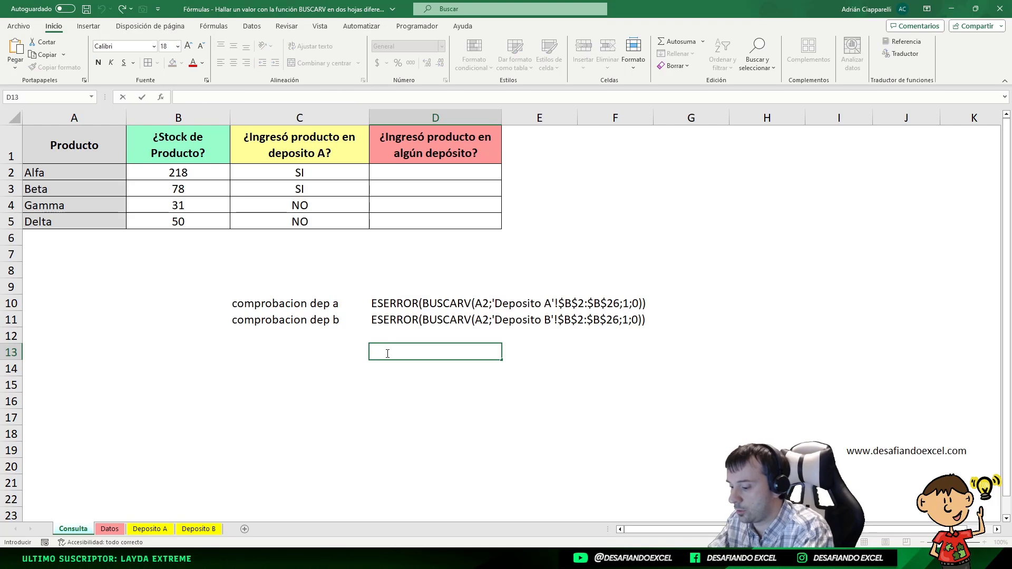
text(Y()
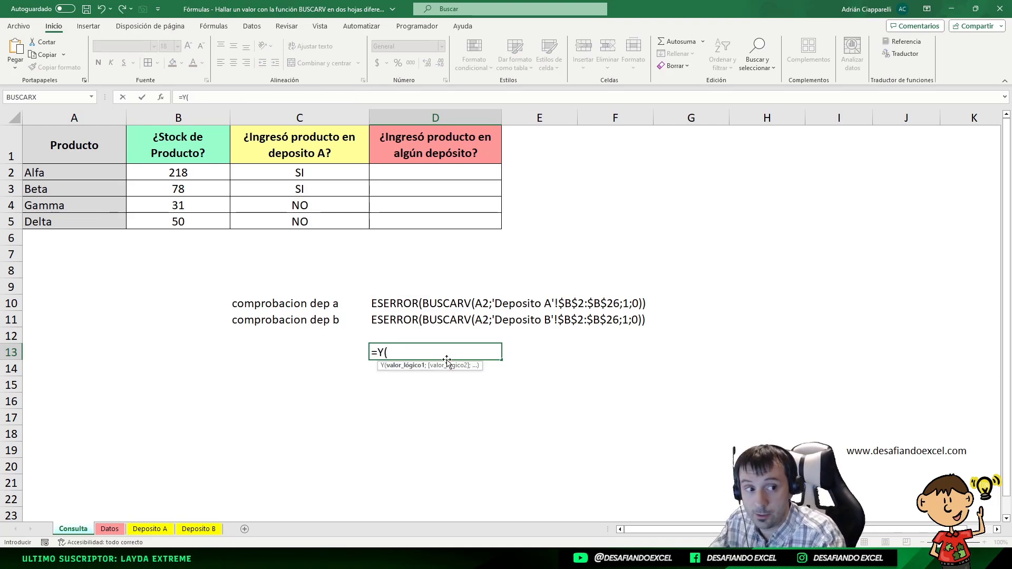
text(ESERROR(BUSCARV(A2;'Deposito A'!$B$2:$B$26;1;0)))
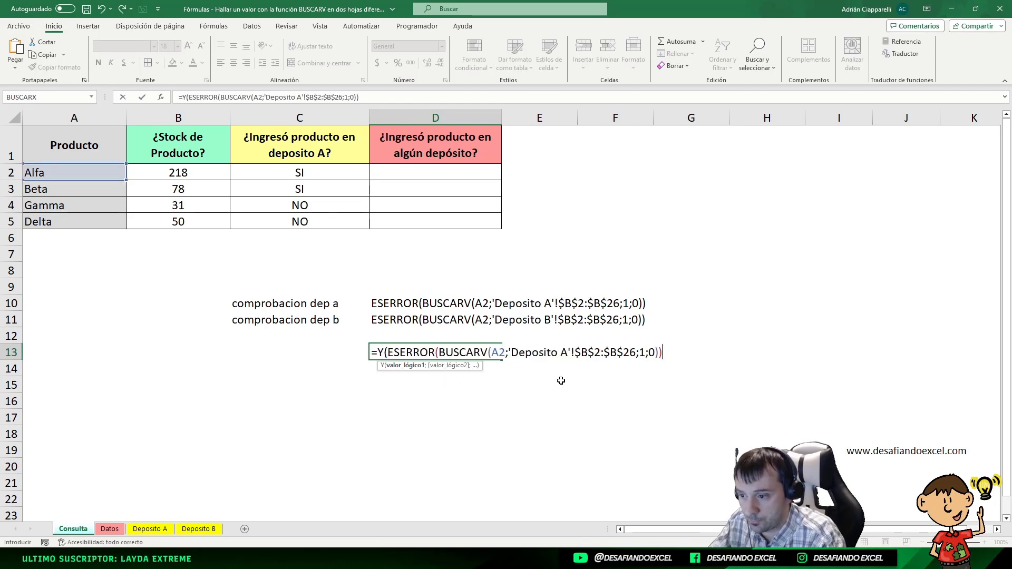
Step: Add the same ESERROR expression as the Y formula's second argument, with its sheet reference changed to 'Deposito B', and close the parenthesis
text(;)
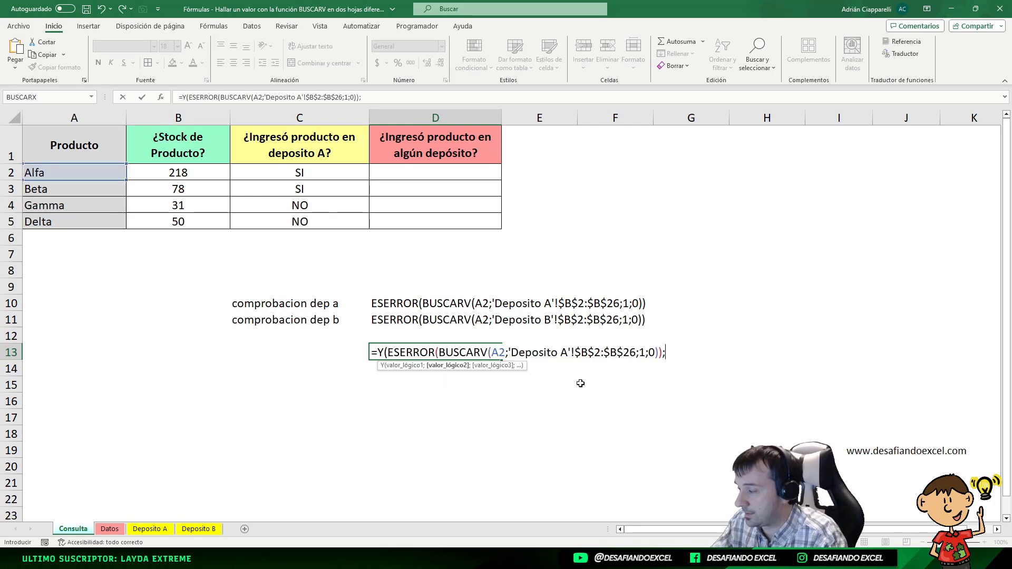
text(ESERROR(BUSCARV(A2;'Deposito A'!$B$2:$B$26;1;0)))
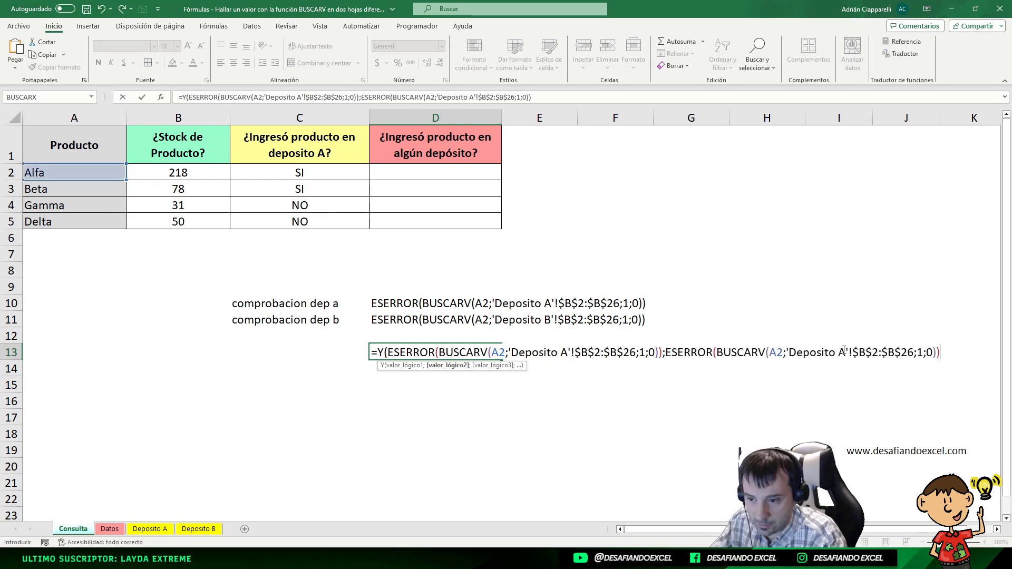
double_click(842, 352)
text(b)
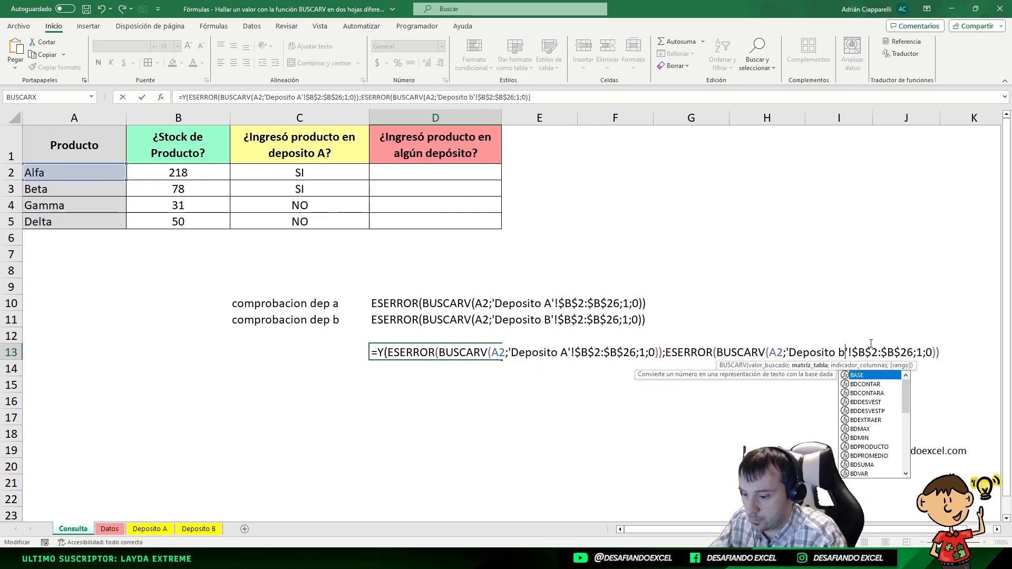
key(BackSpace)
text(B)
click(942, 353)
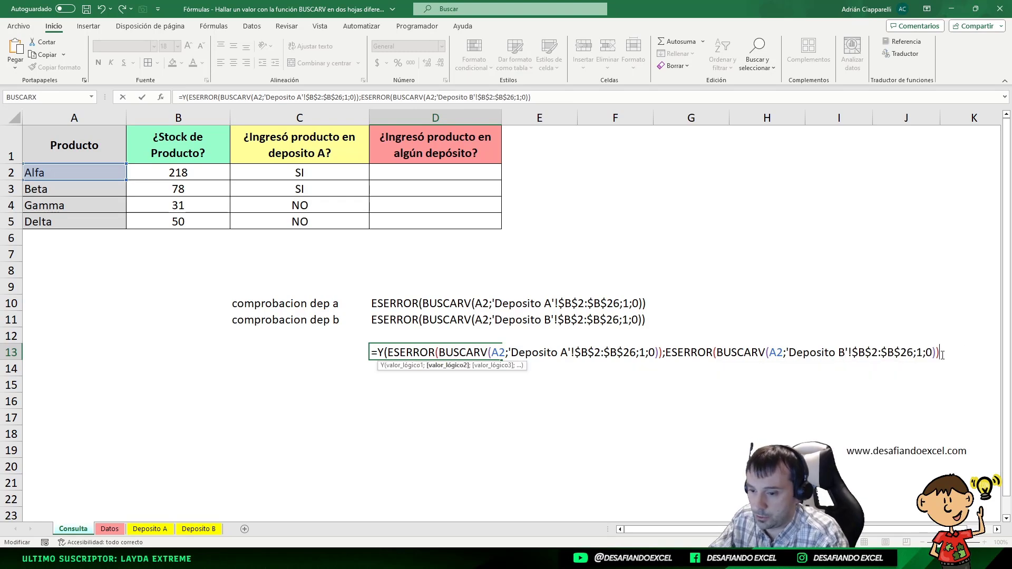
text())
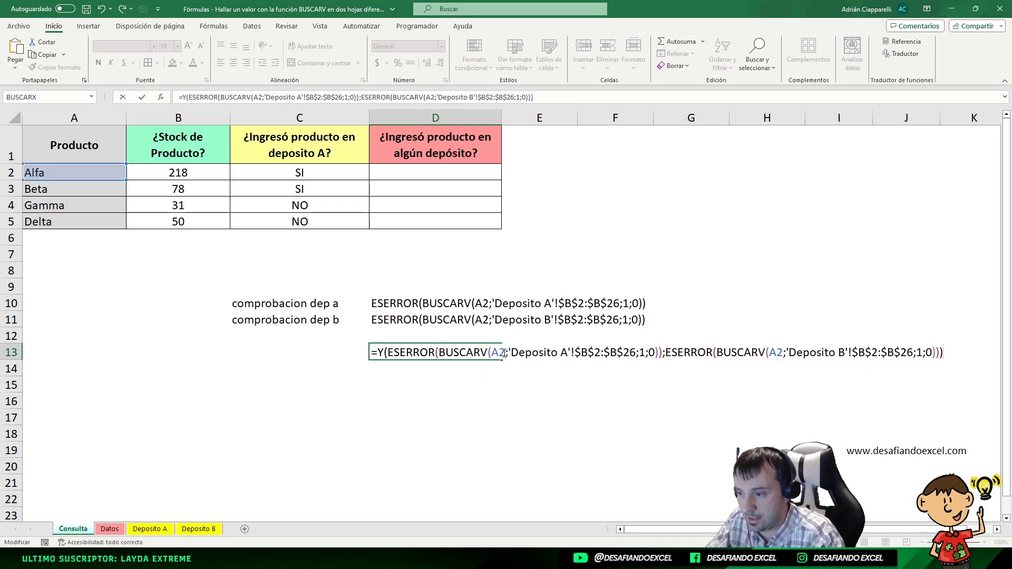
Step: Check the first and second logical arguments of the Y formula and commit it in D13
click(215, 97)
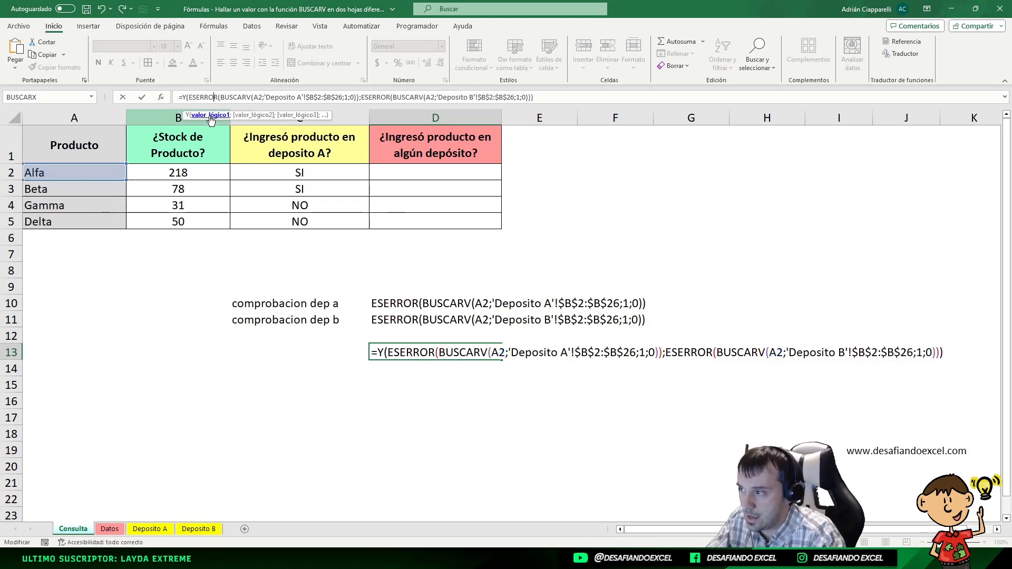
click(210, 115)
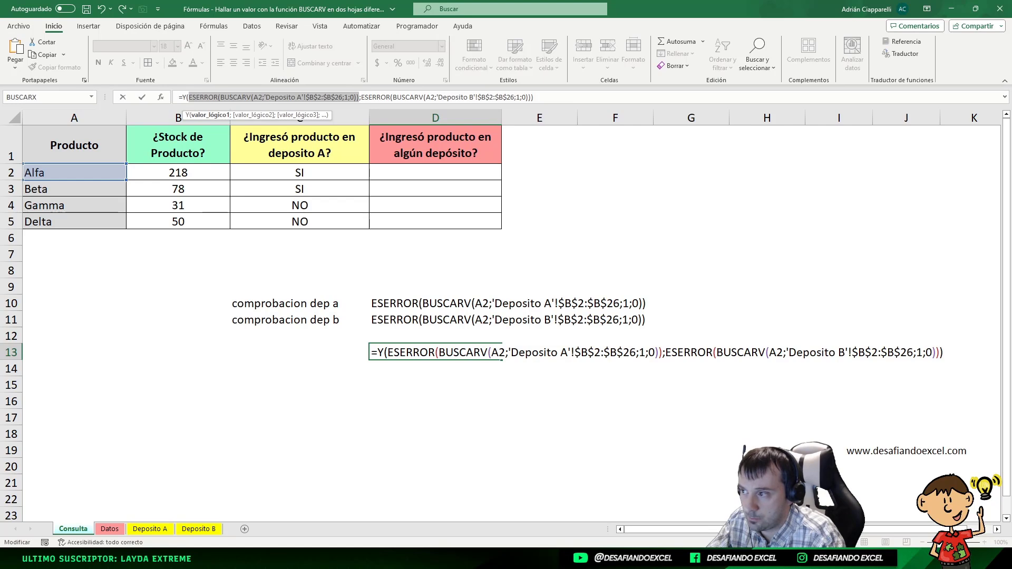
click(257, 115)
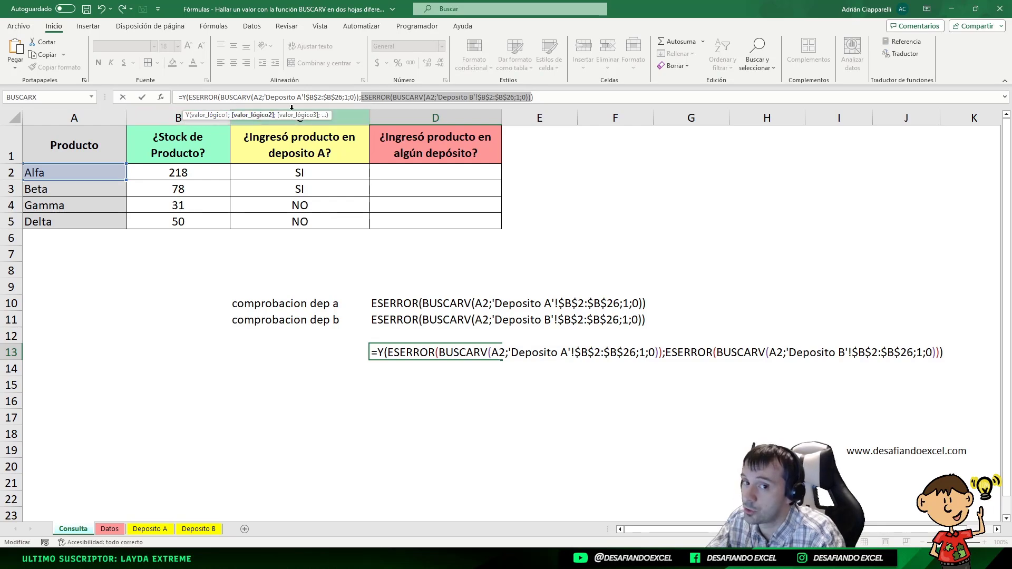
key(Return)
click(416, 354)
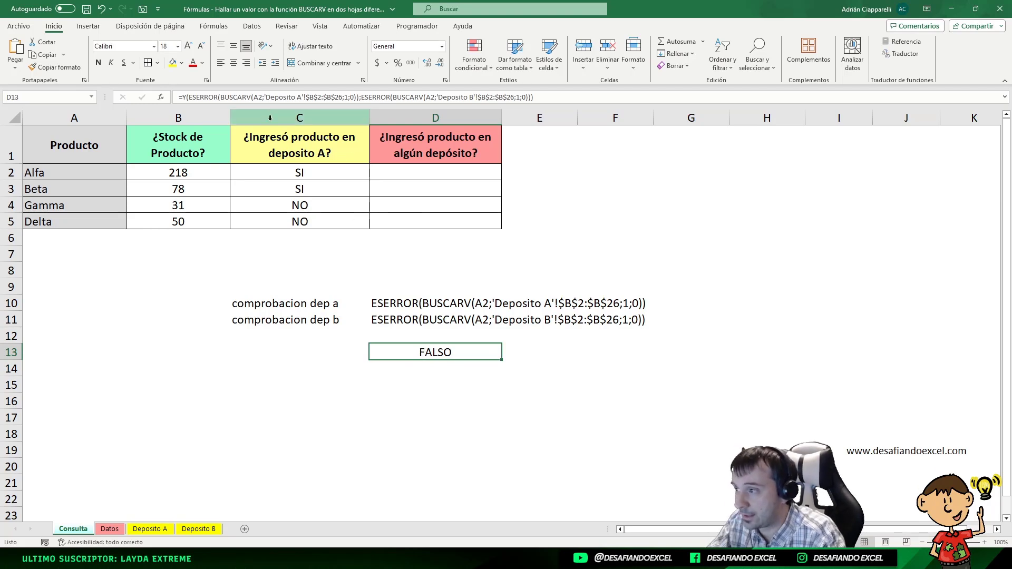
Step: Examine the product columns on the Deposito A and Deposito B sheets against the two checks and the Y formula in D13
drag(397, 299, 394, 315)
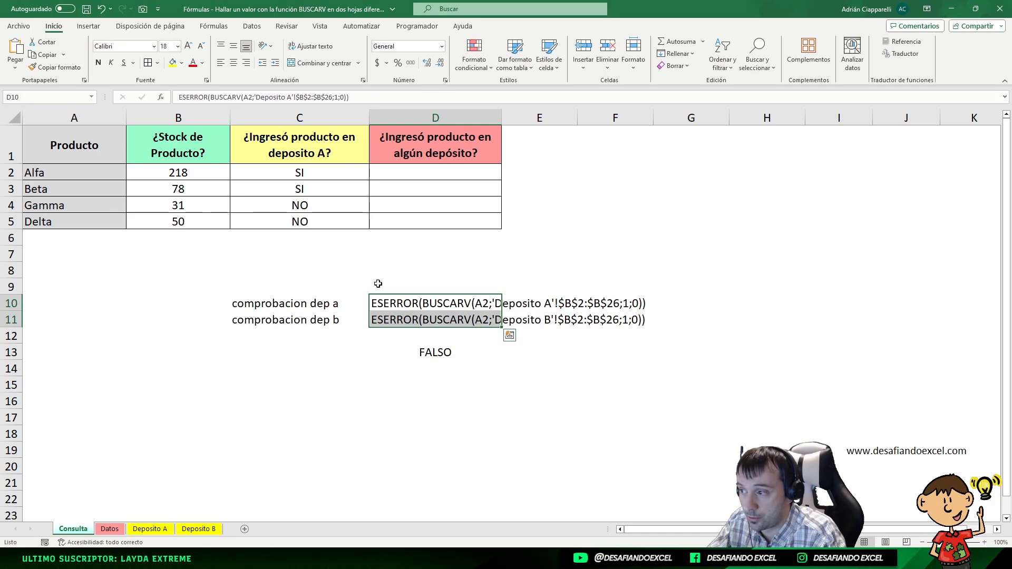
click(150, 529)
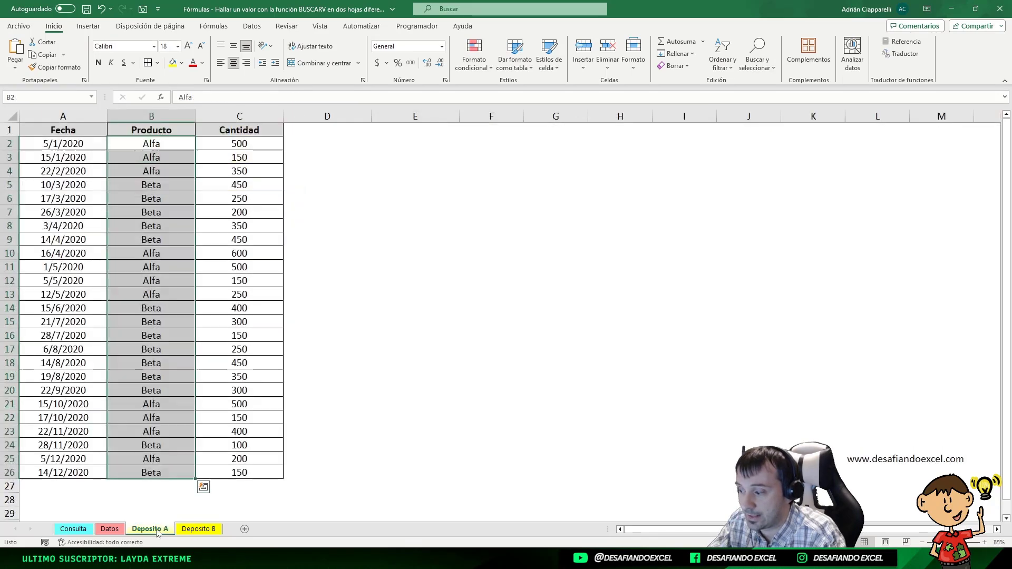
click(208, 530)
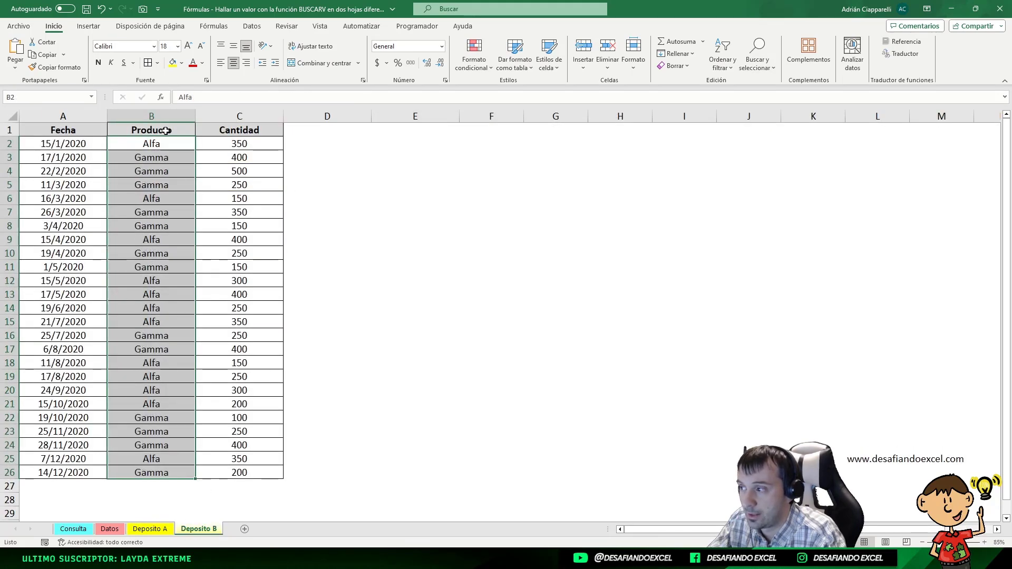
click(151, 531)
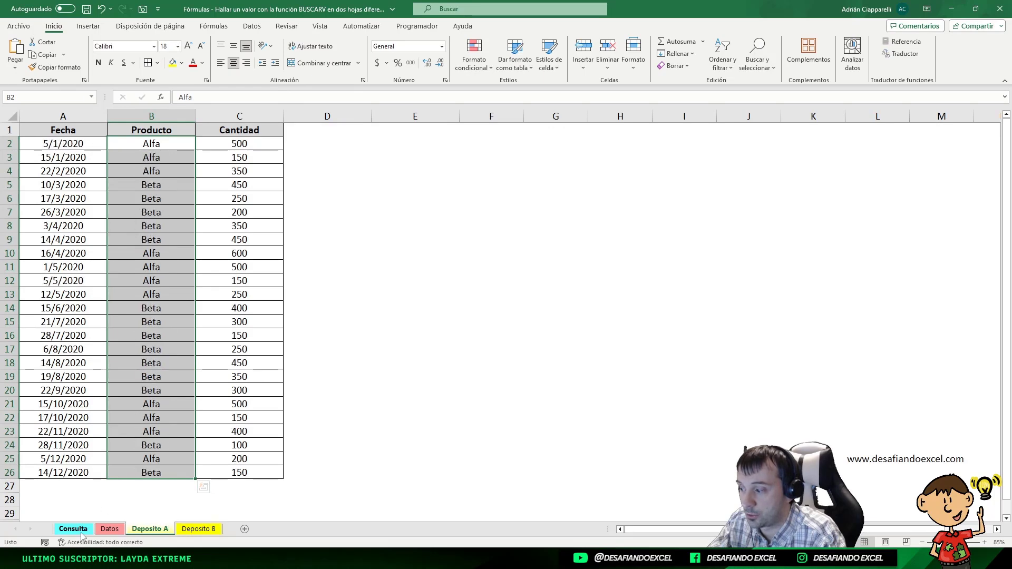
click(78, 531)
click(400, 305)
click(399, 319)
click(427, 352)
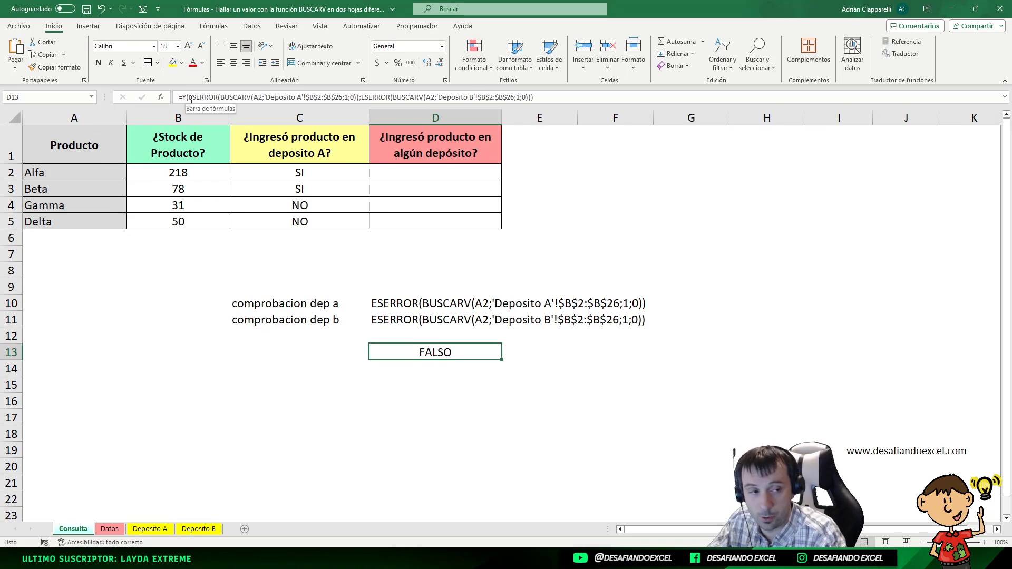
key(Return)
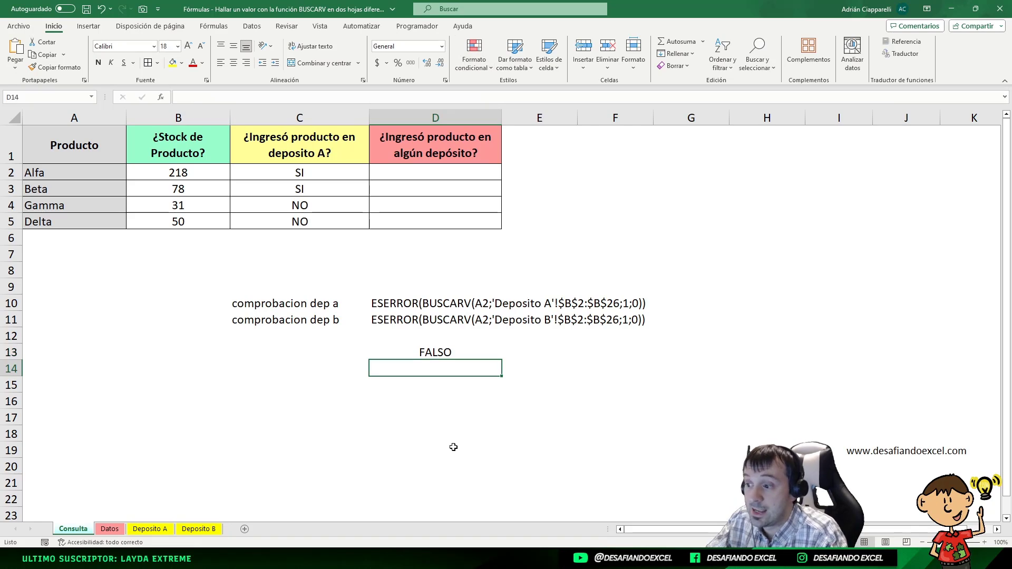
Step: Copy the Y expression from D13 without its equals sign and leave it in the cell as plain text
click(452, 354)
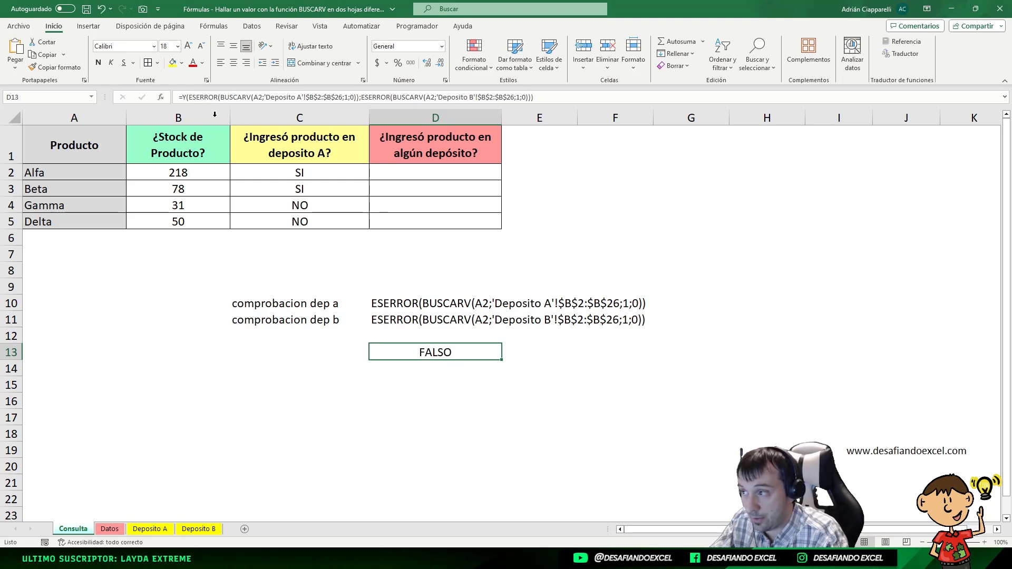
click(181, 97)
text(SI()
key(Escape)
drag(559, 97, 179, 97)
key(ctrl+c)
key(Escape)
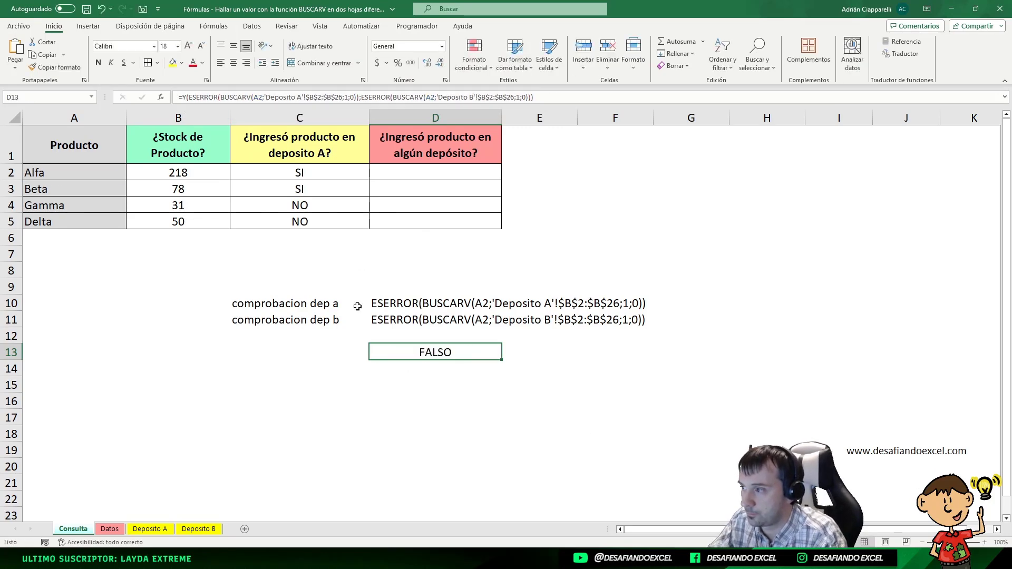
key(ctrl+v)
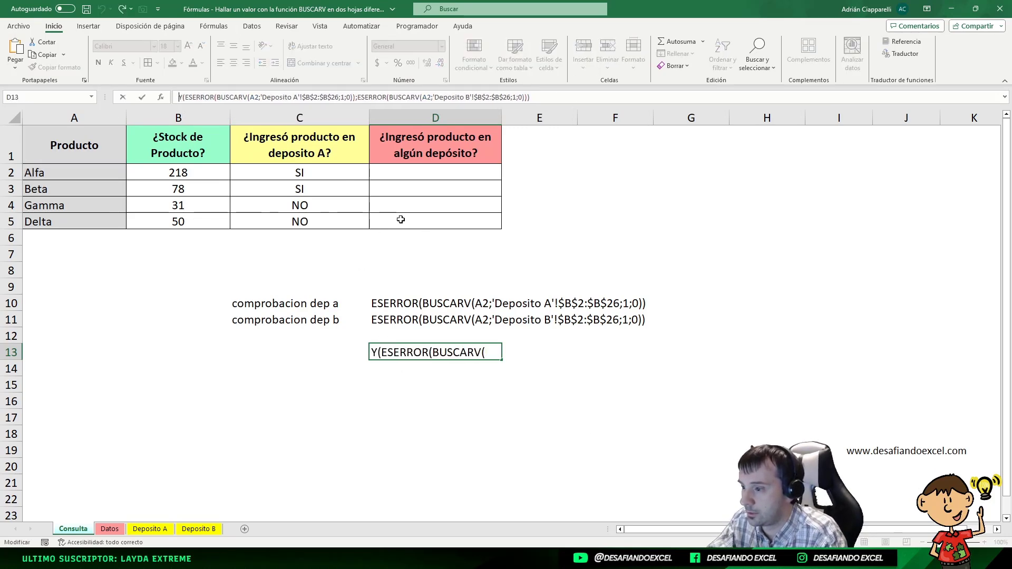
key(Return)
Step: Start a formula in D15 using SI to test whether the copied Y expression equals VERDADERO
click(388, 393)
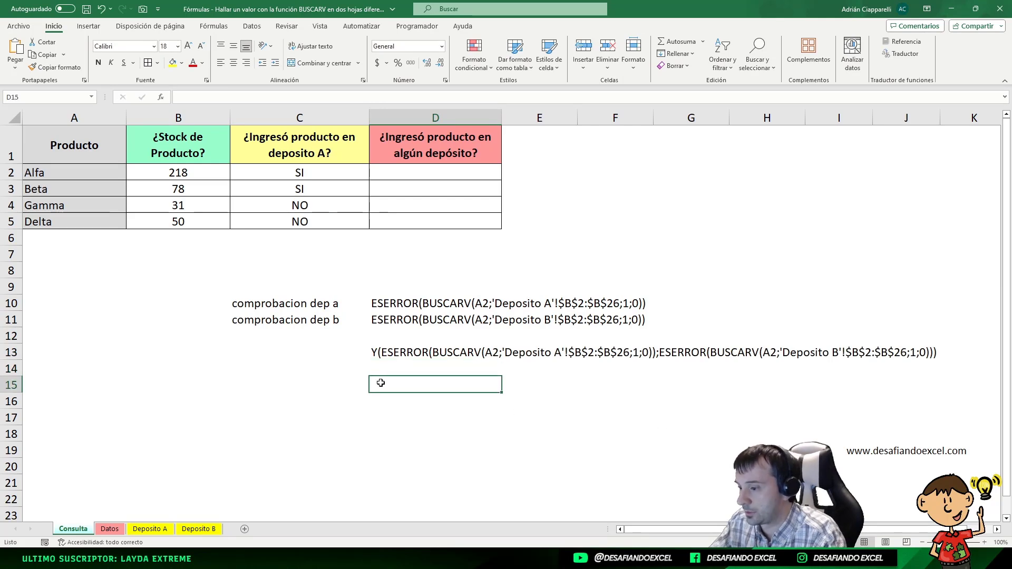
text(=)
key(ctrl+v)
click(379, 380)
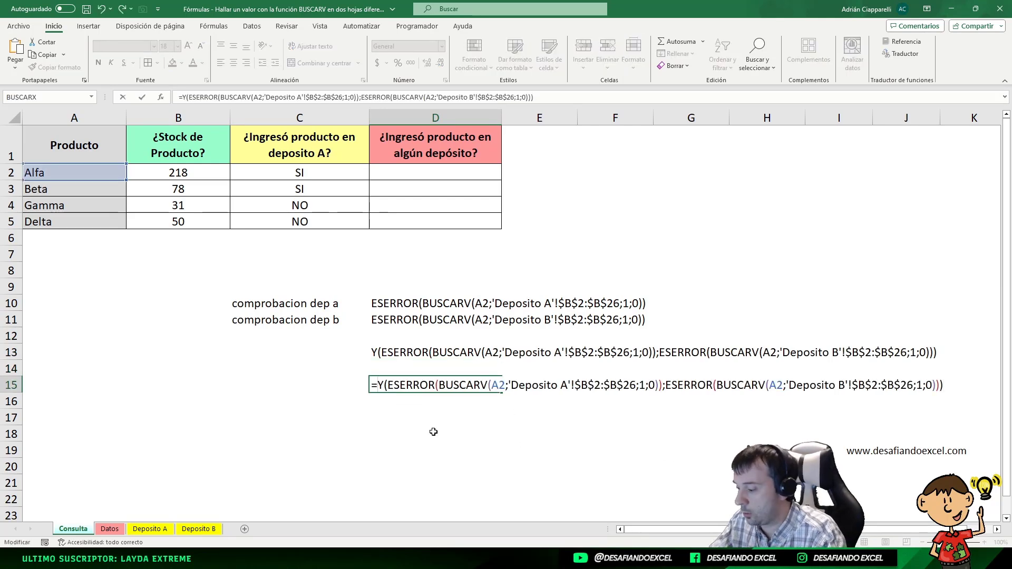
text(SI()
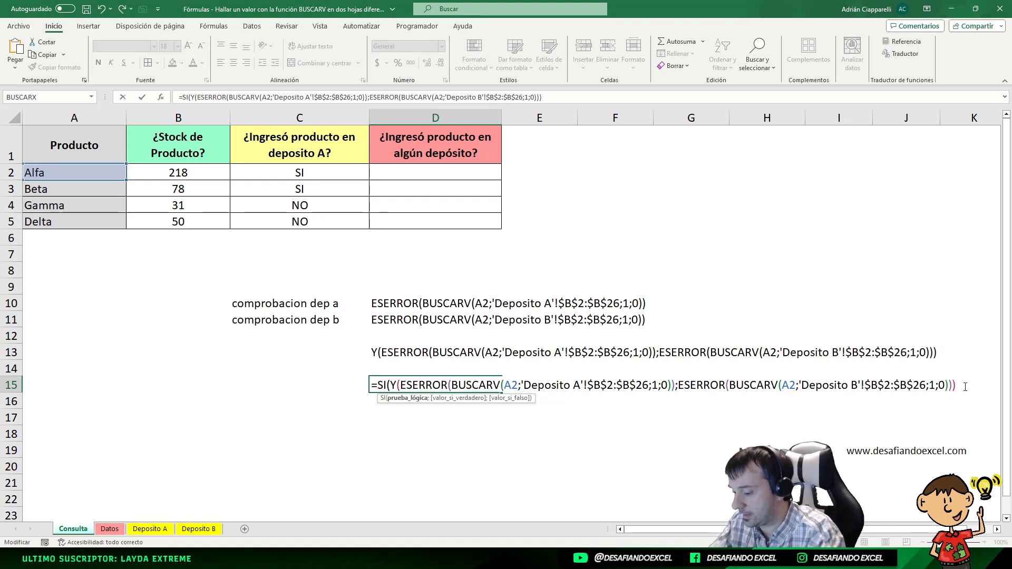
text(=VERDADERO)
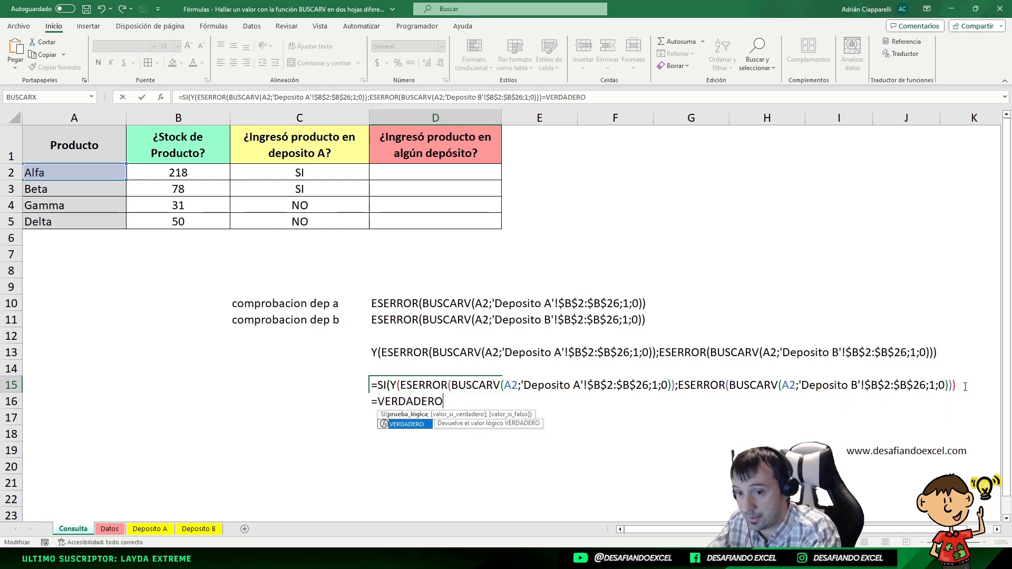
Step: Complete the D15 formula with "NO" as the true value and "SI" as the false value, and center the cell
text(;"NO")
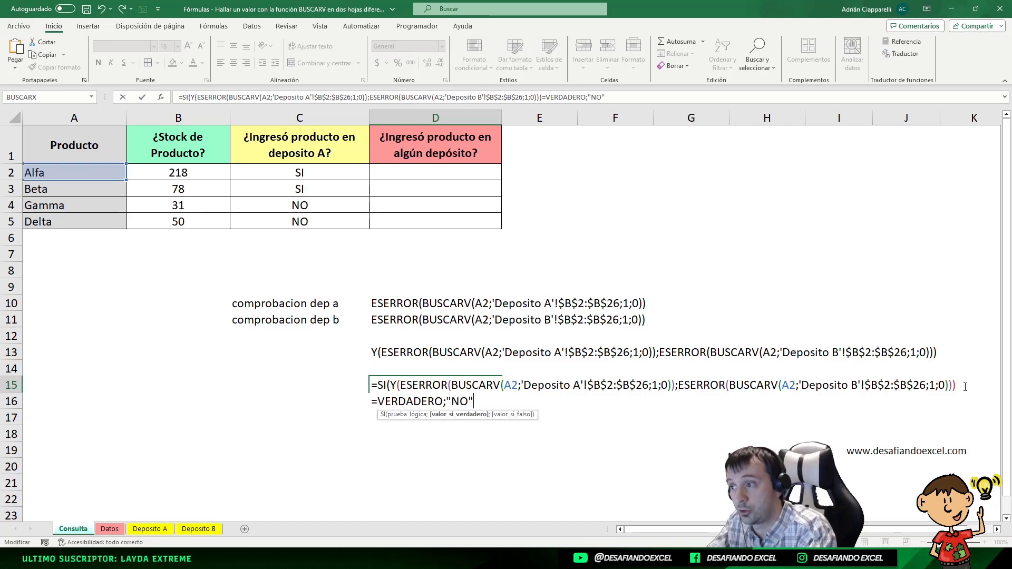
text(;"s)
key(BackSpace)
text(SI"))
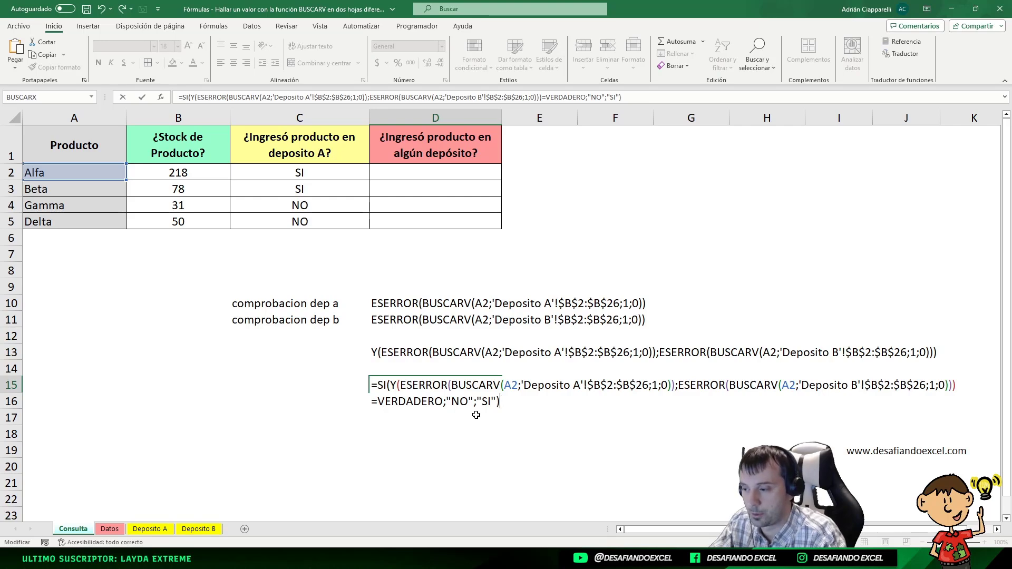
key(Return)
click(429, 384)
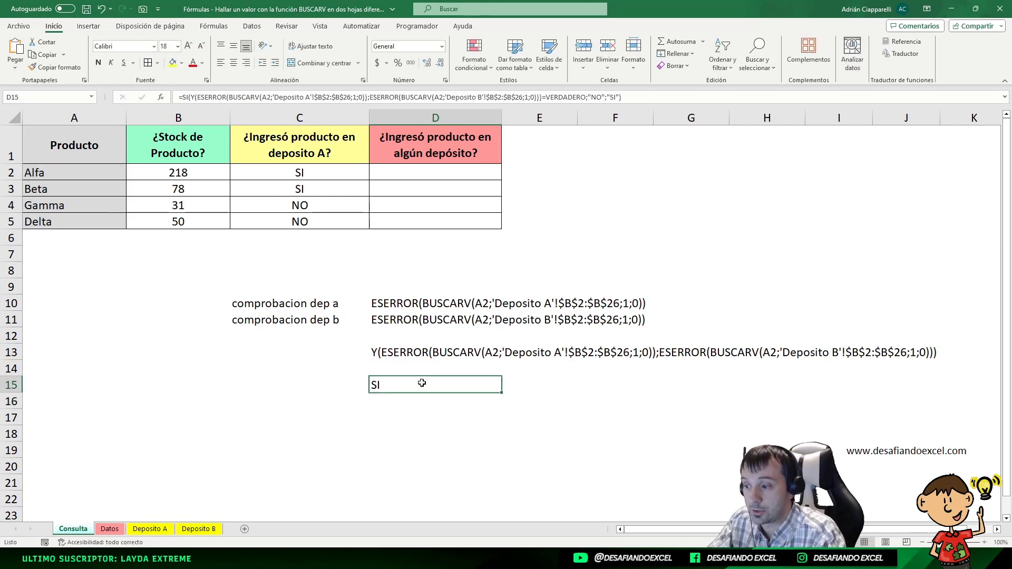
click(234, 63)
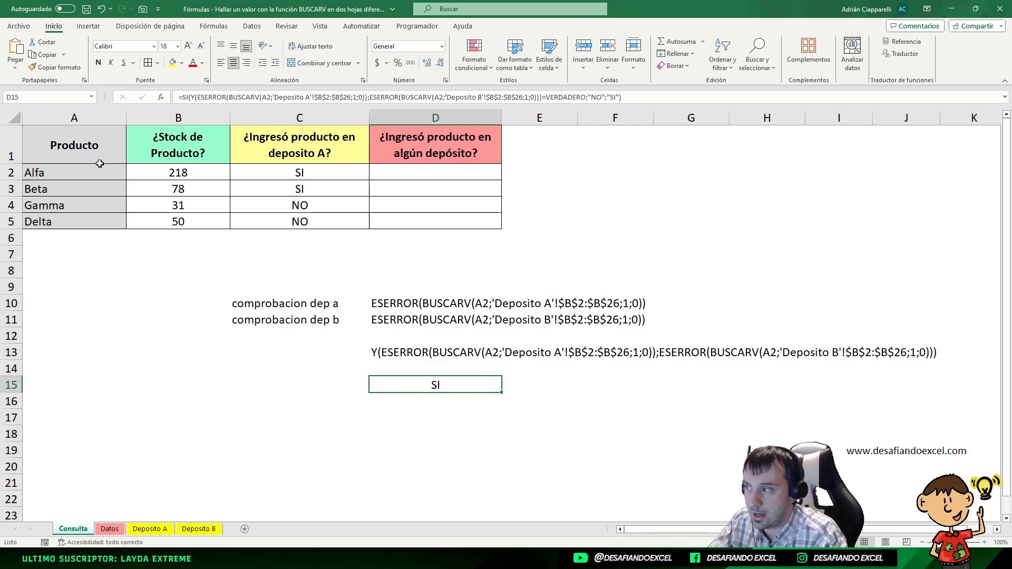
Step: Copy the complete SI formula text from D15 into D2 for the product Alfa
click(75, 167)
click(451, 173)
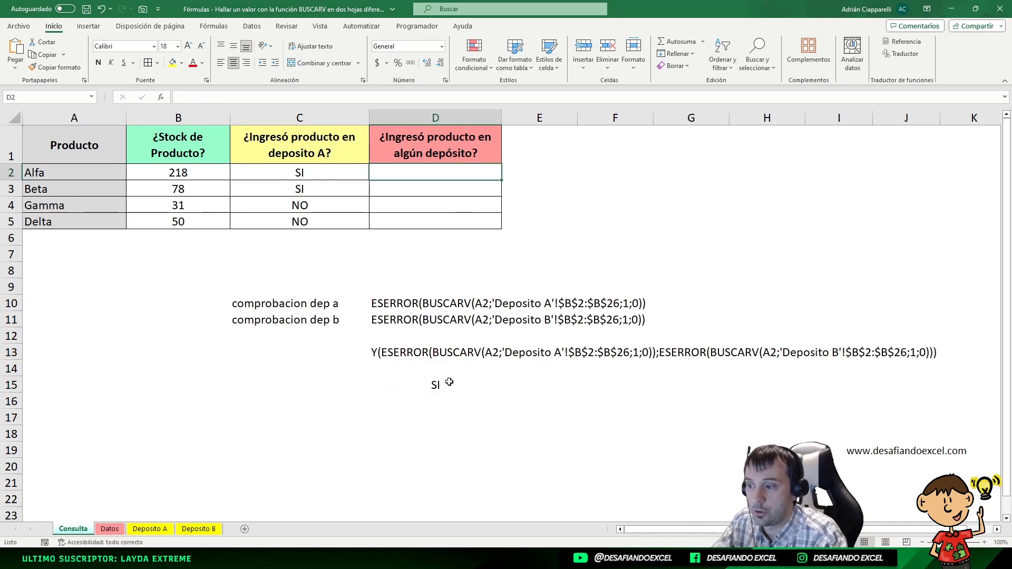
click(451, 383)
click(665, 100)
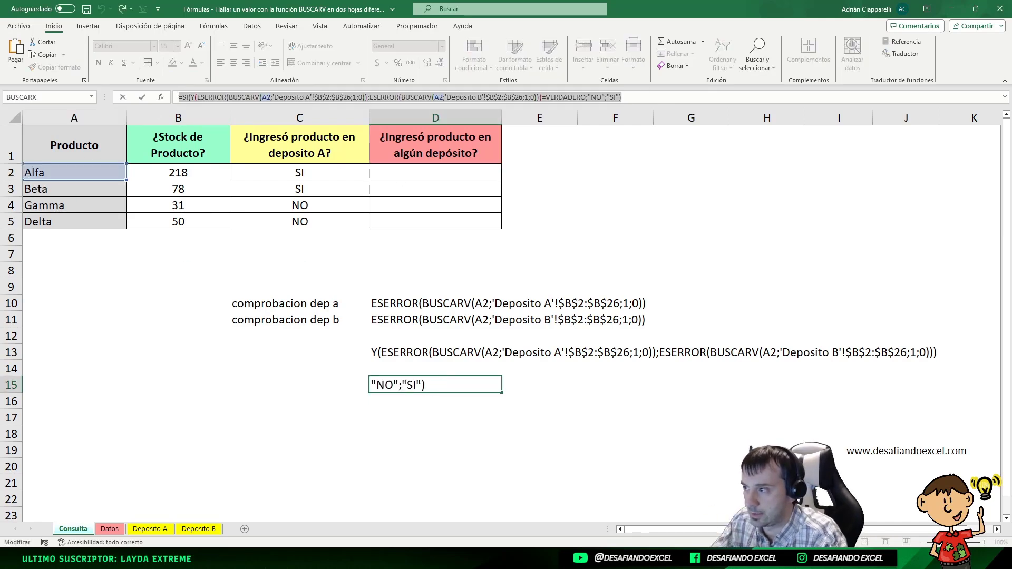
key(Escape)
double_click(410, 173)
key(ctrl+v)
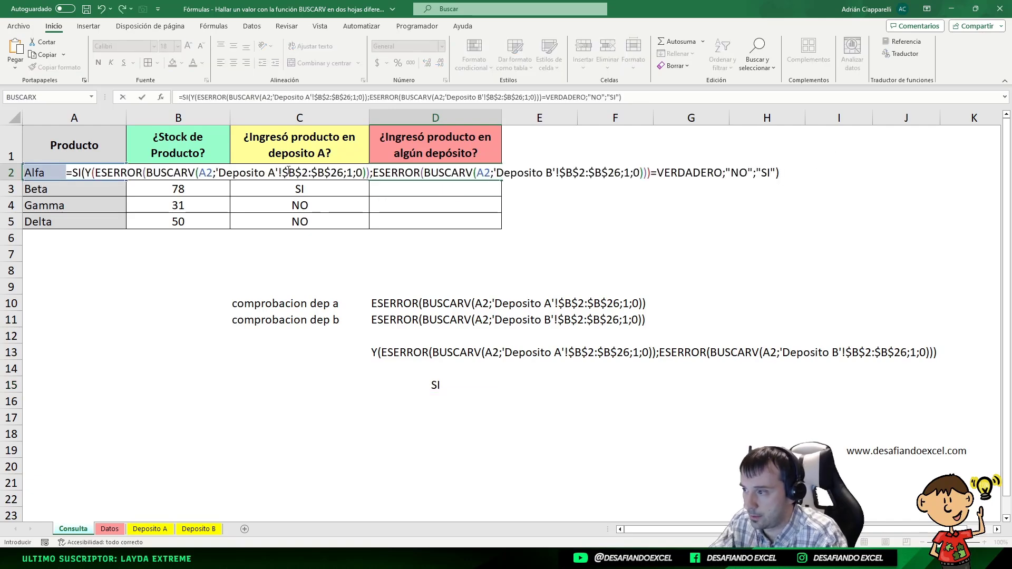
key(Return)
click(459, 168)
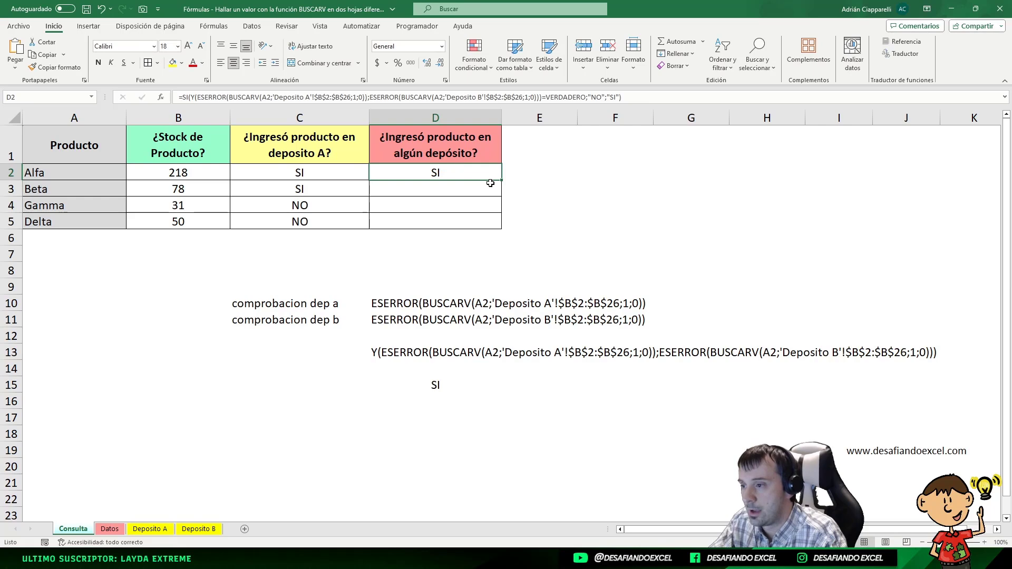
Step: Fill the SI formula from D2 down through D5 to cover Beta, Gamma and Delta
drag(500, 181, 490, 223)
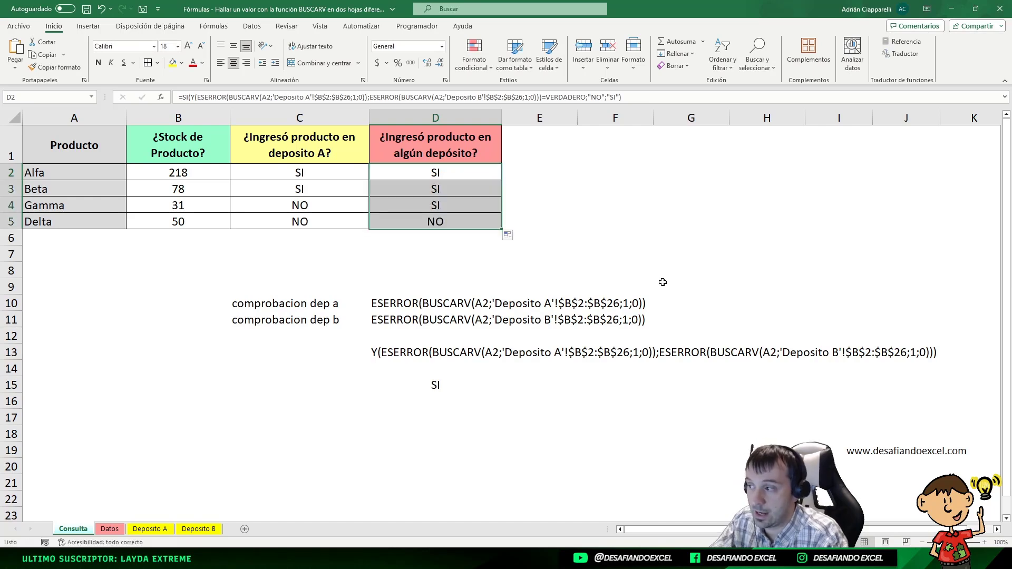
drag(49, 175, 57, 204)
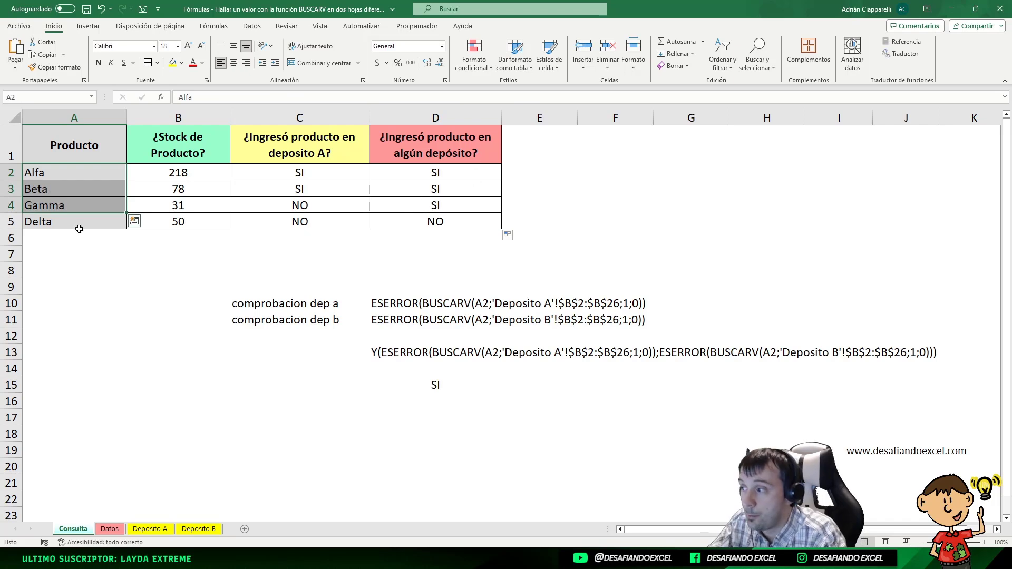
click(134, 218)
click(419, 221)
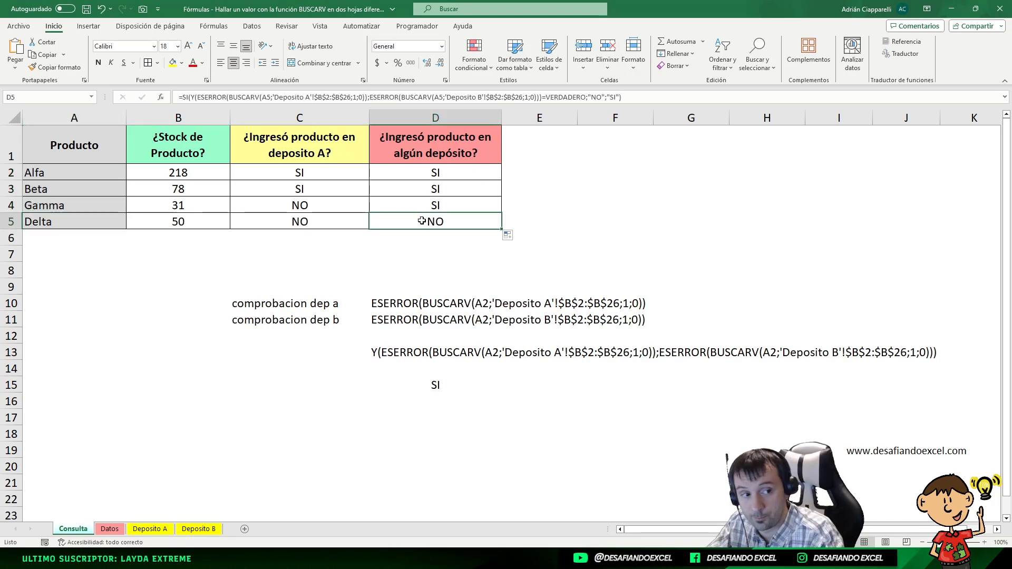
Step: Look through the product columns on the Deposito A and Deposito B sheets for Delta, and return to Consulta
click(157, 529)
click(205, 531)
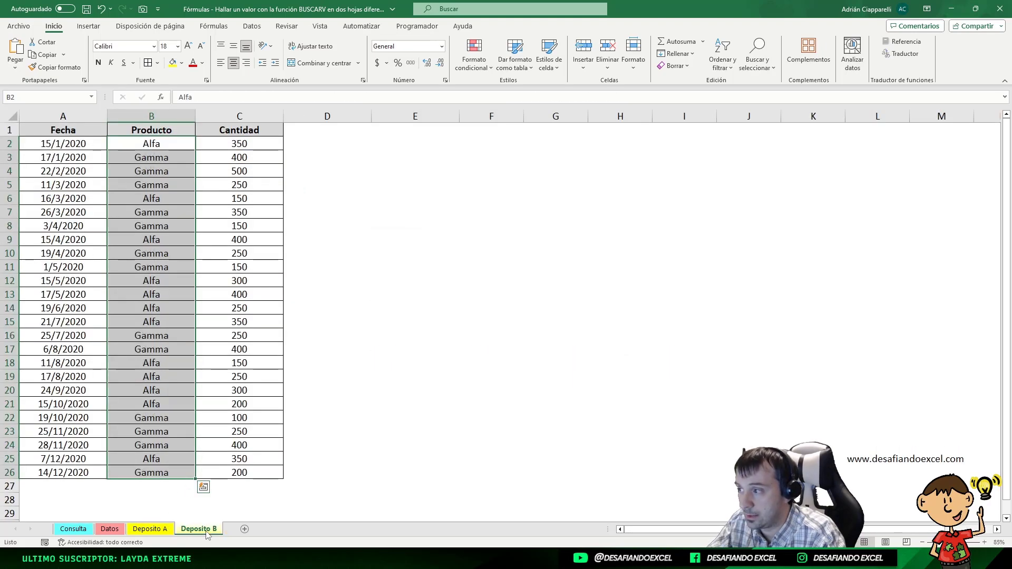
click(152, 529)
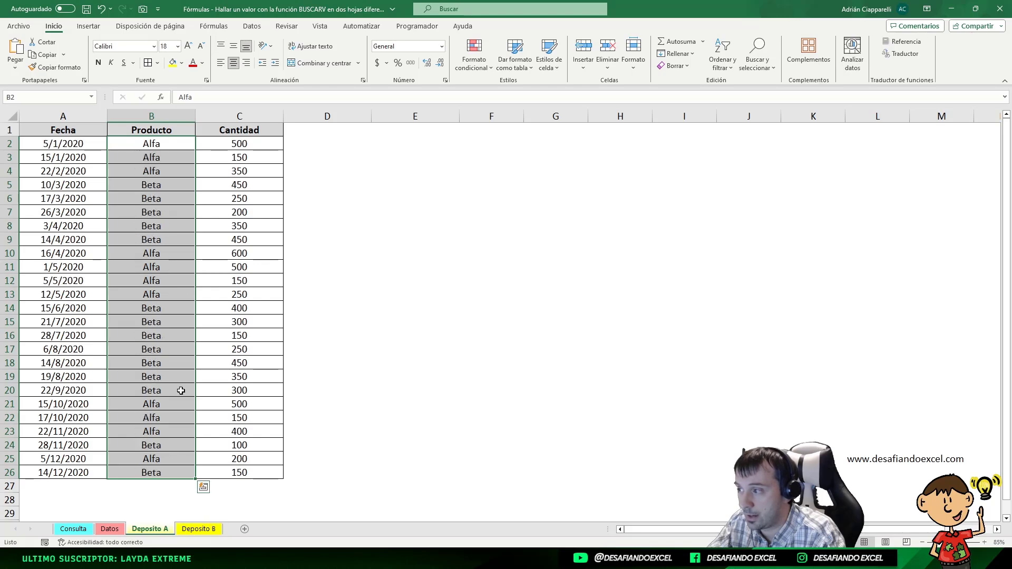
click(156, 221)
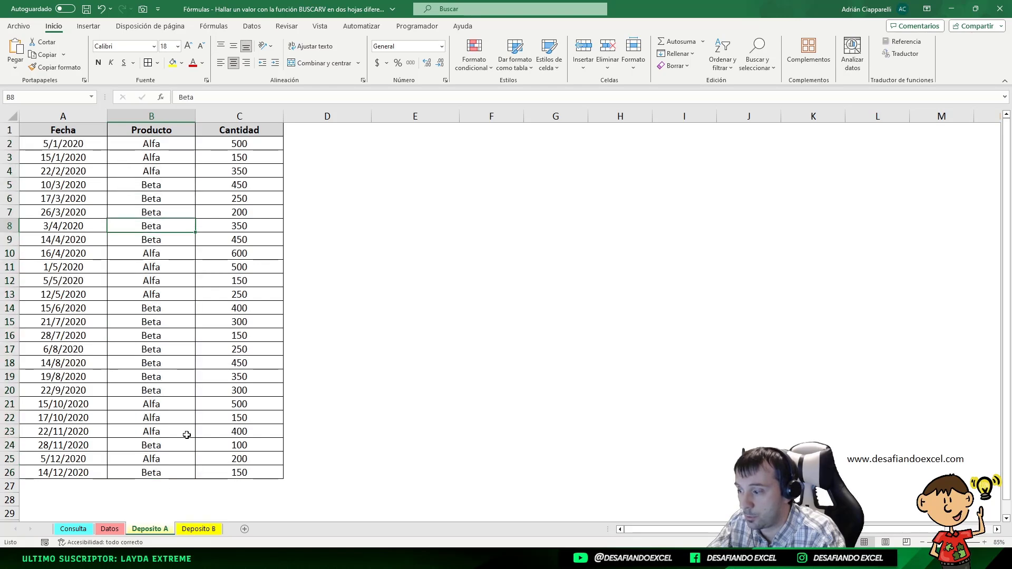
click(202, 530)
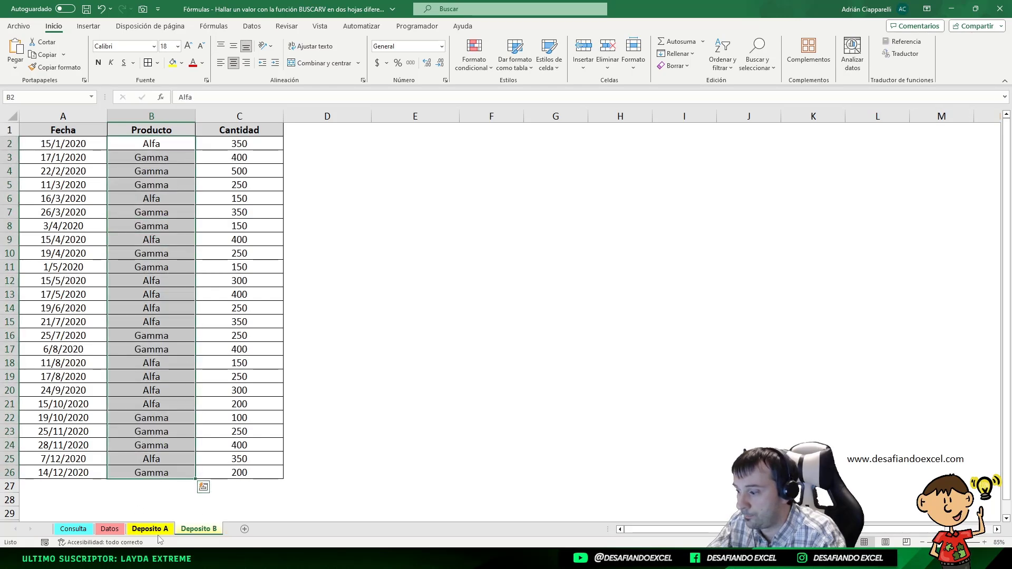
click(73, 530)
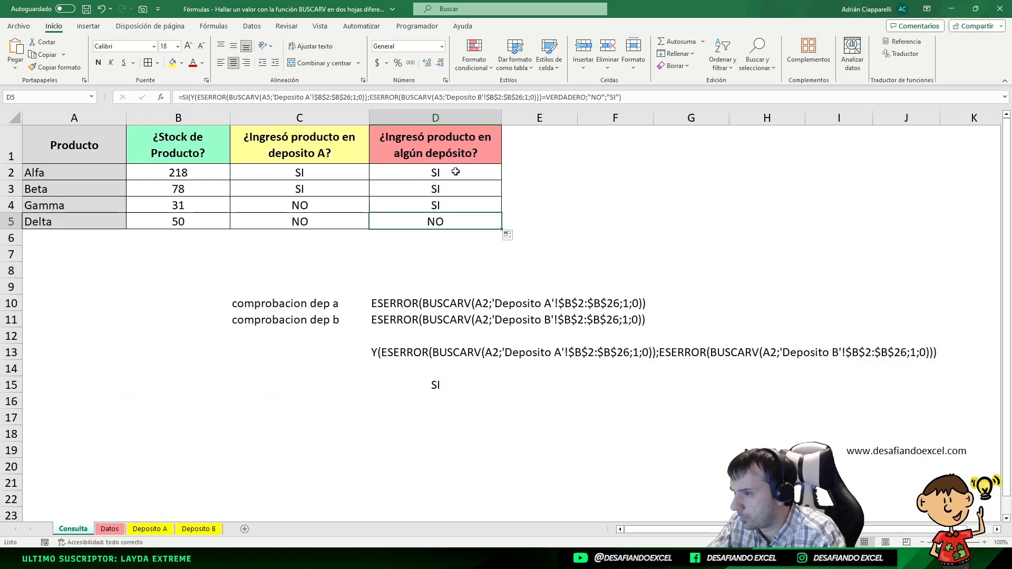
Step: Check the column D results for Alfa, Beta and Gamma against the products listed on the Deposito A and Deposito B sheets
click(455, 170)
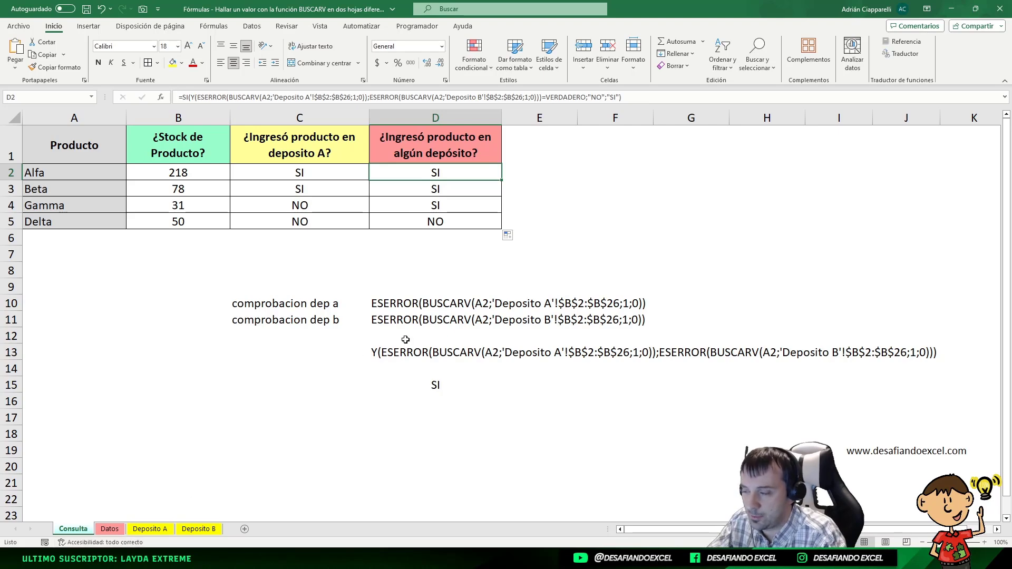
click(55, 172)
click(415, 177)
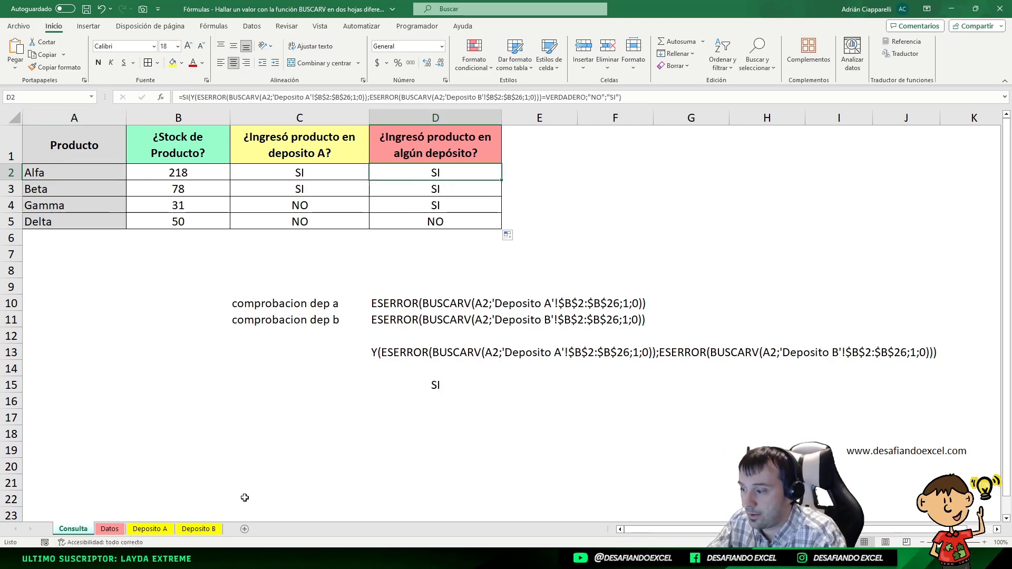
click(179, 530)
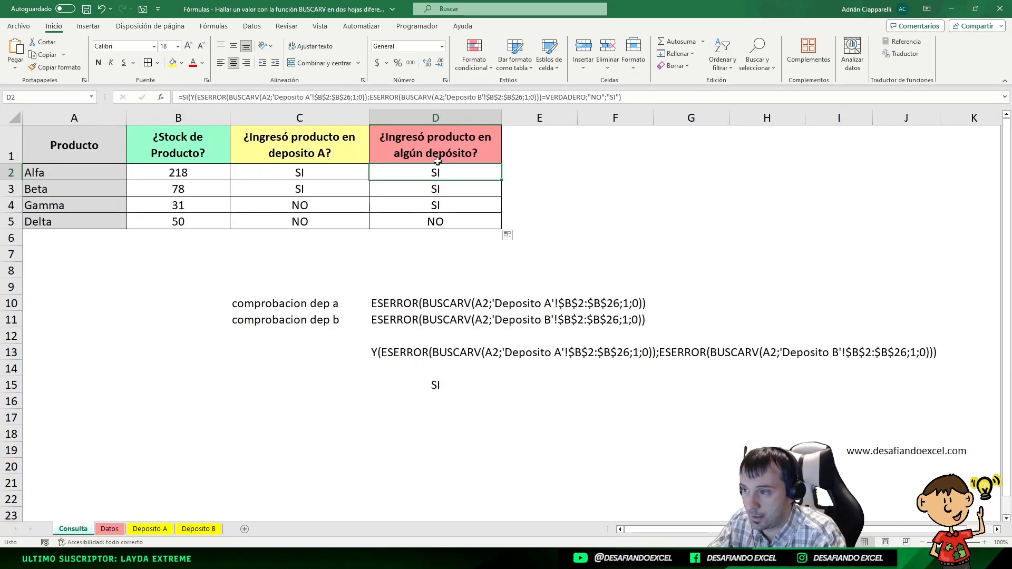
key(Down)
click(149, 529)
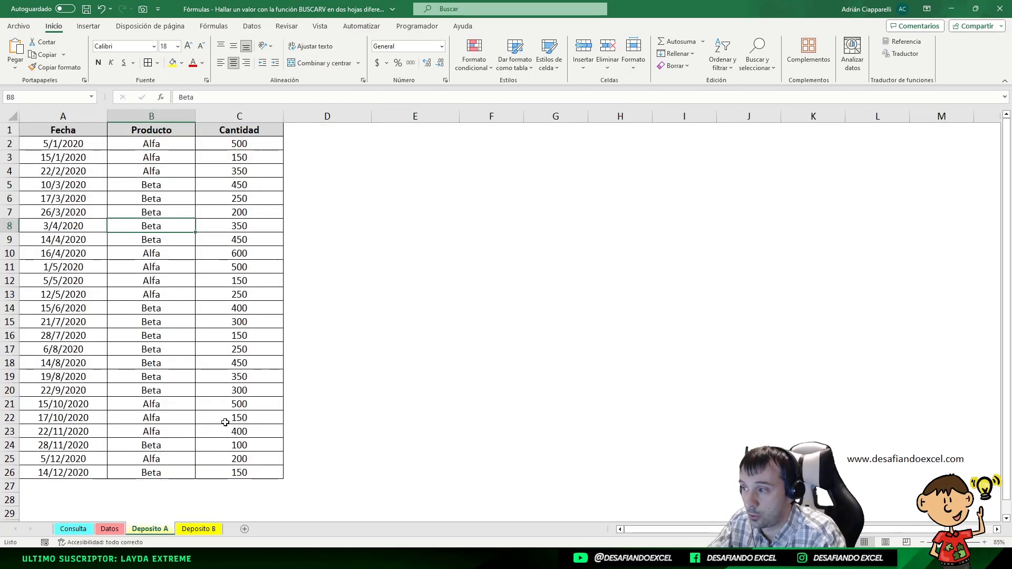
click(73, 529)
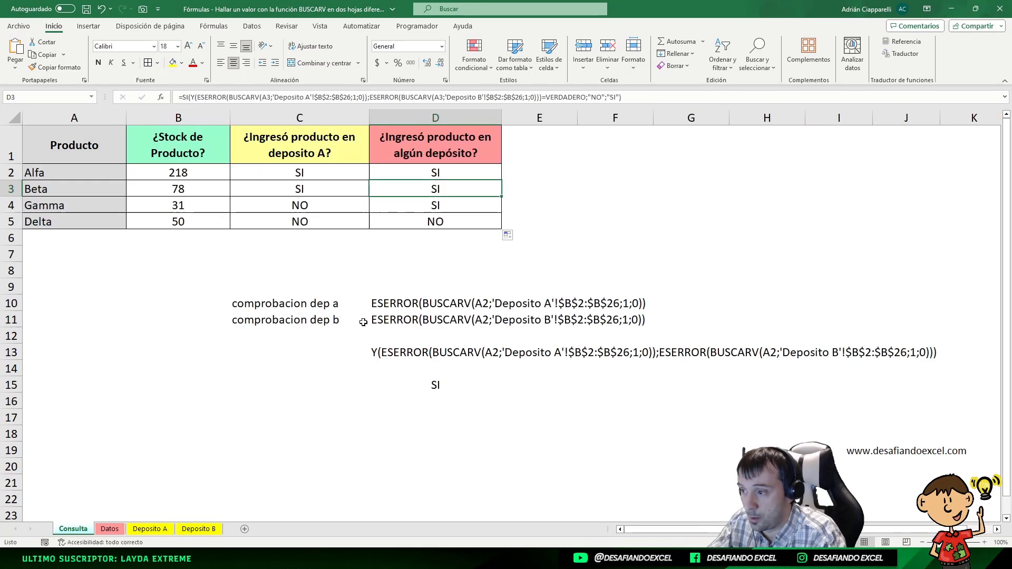
click(441, 210)
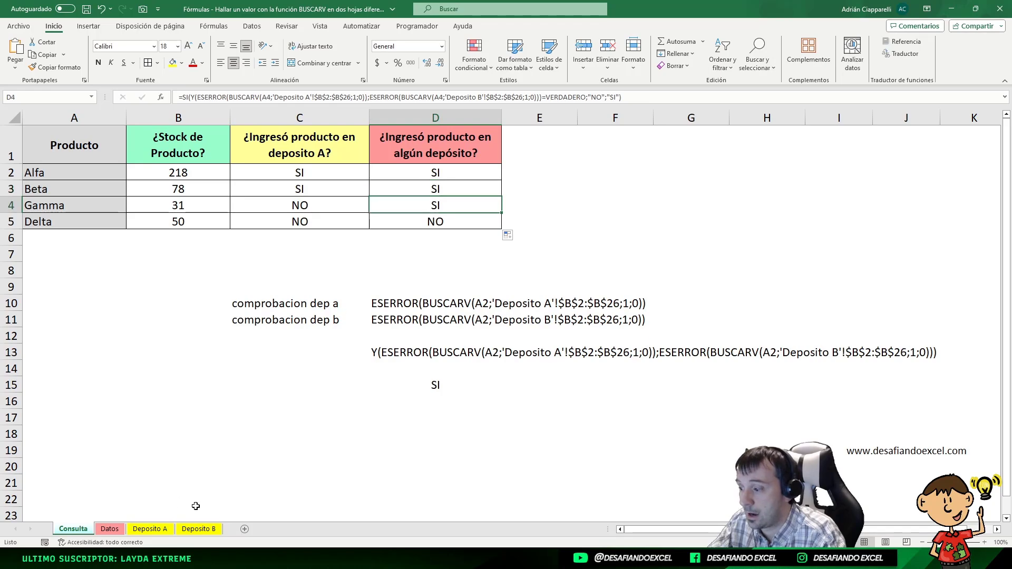
click(201, 529)
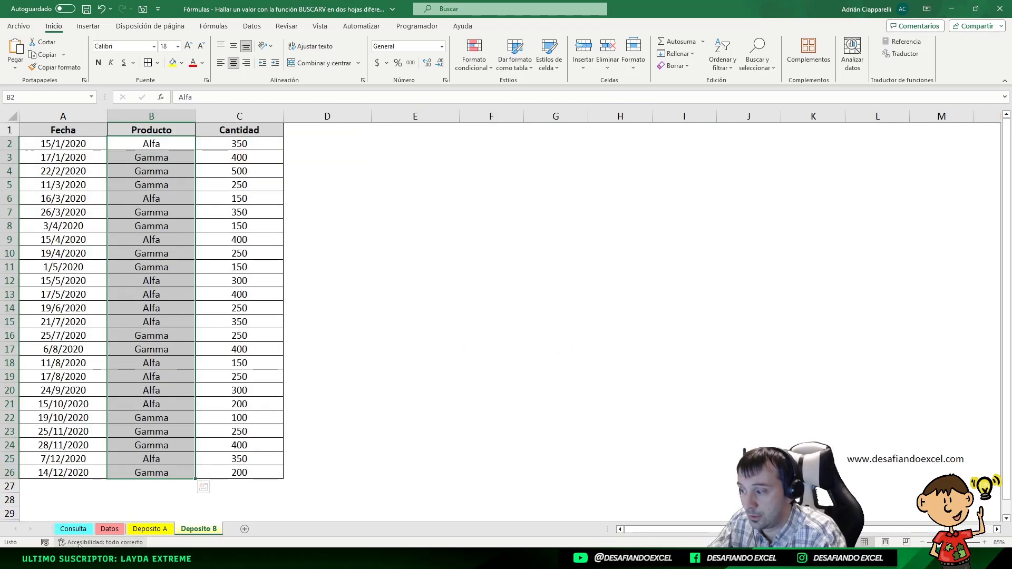
click(72, 528)
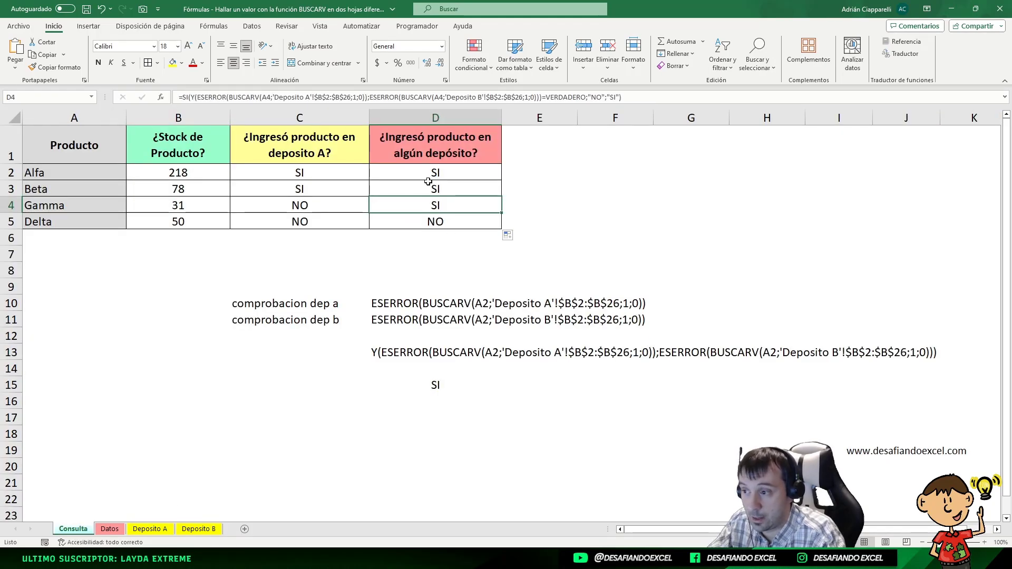
Step: Check Delta's result in D5 against both deposit sheets and return to Consulta
click(435, 221)
click(150, 529)
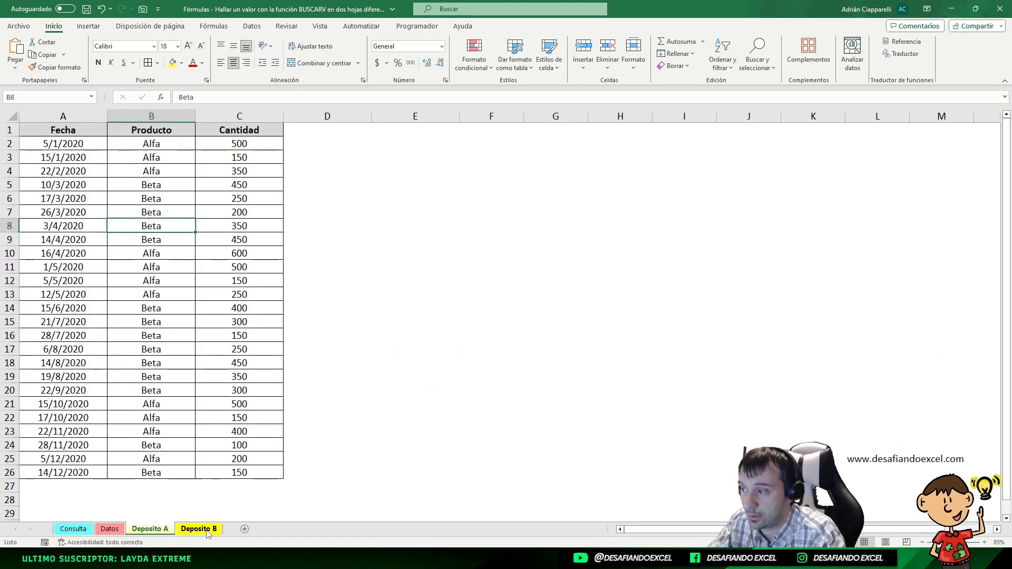
click(206, 533)
click(155, 531)
click(74, 528)
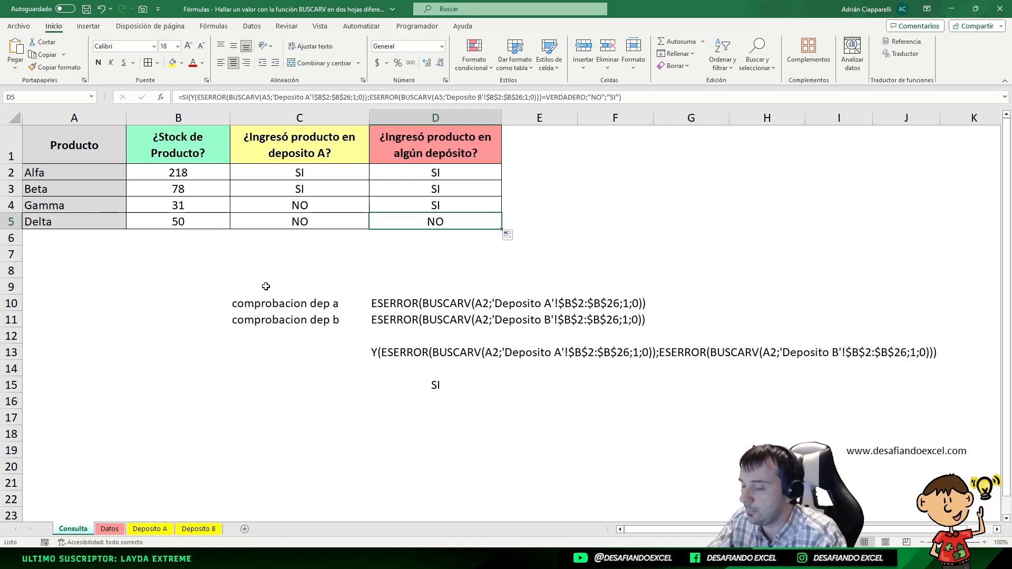
Step: Examine Delta's formulas in row 5, particularly the Deposito A sheet reference in D5, and view the Datos and Deposito A sheets
click(433, 253)
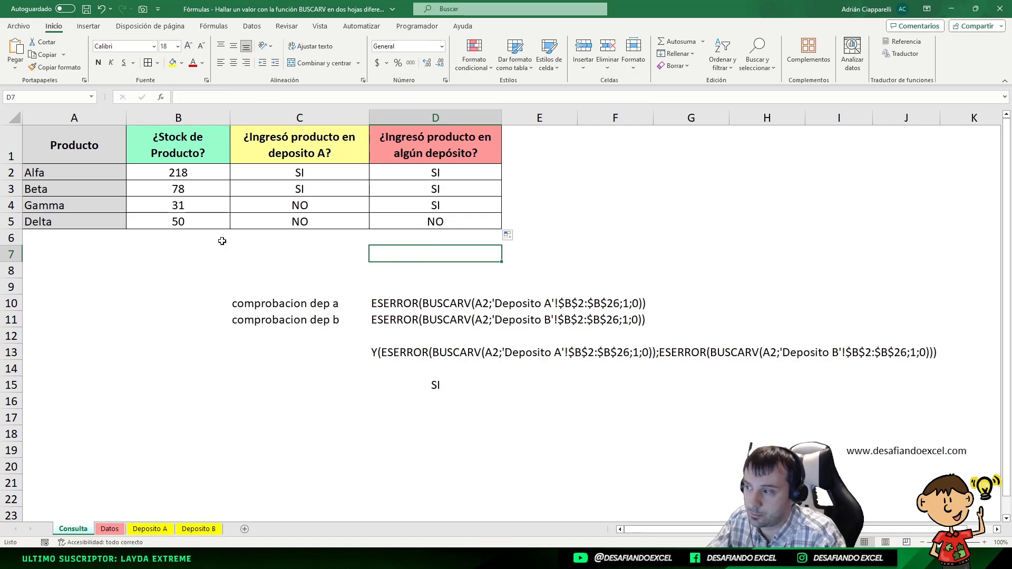
click(193, 221)
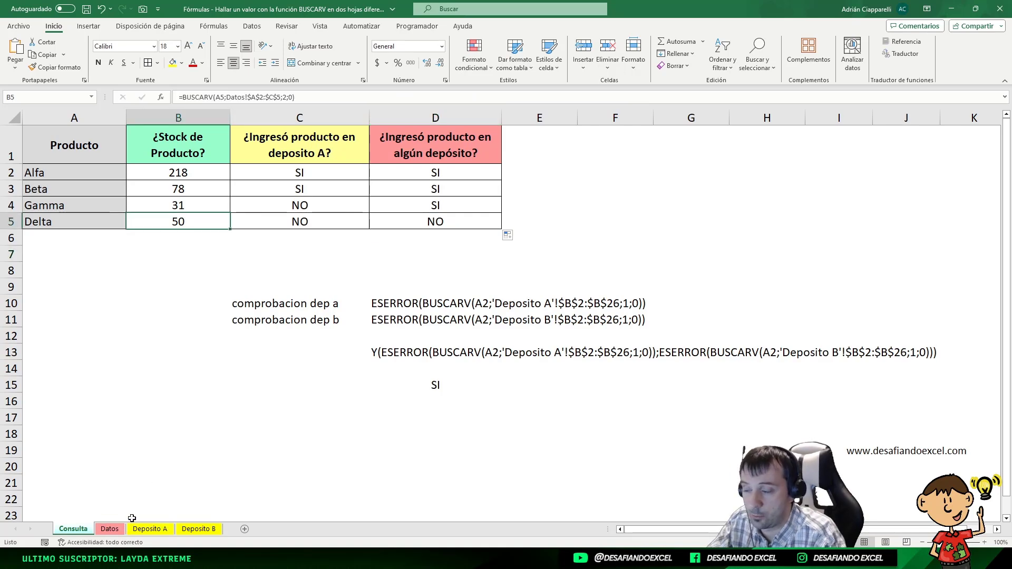
click(283, 222)
click(445, 222)
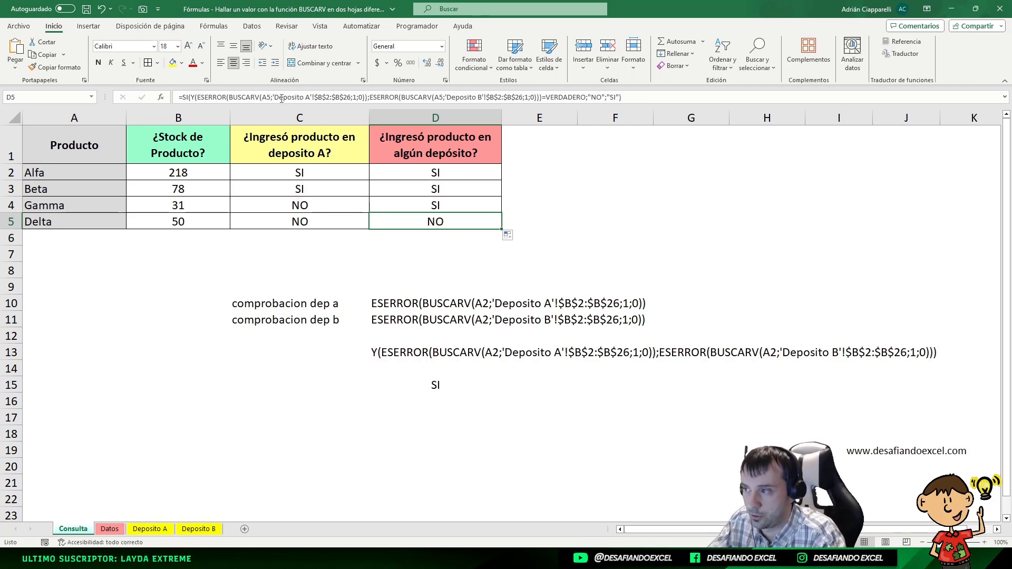
drag(273, 97, 312, 97)
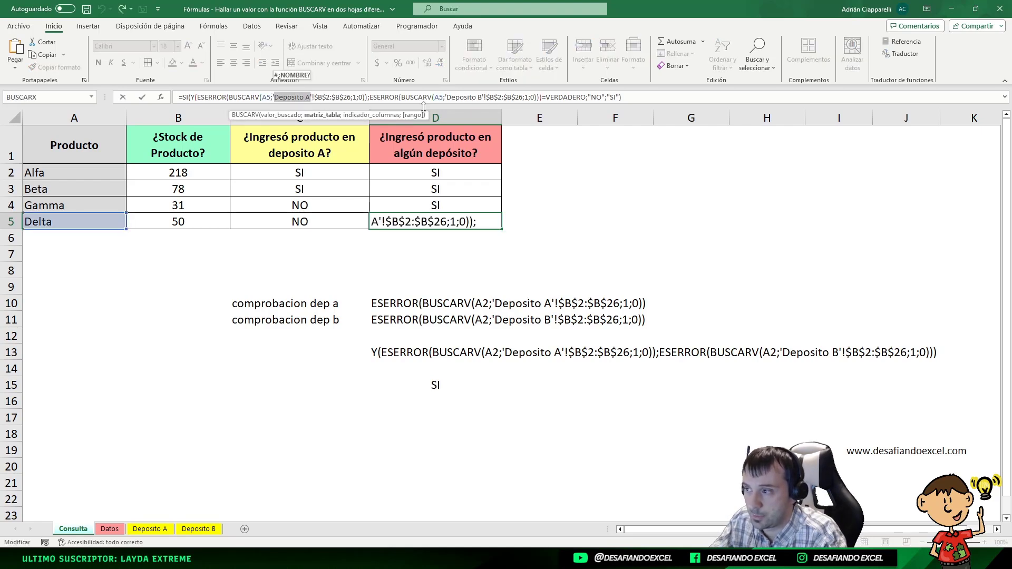
key(Escape)
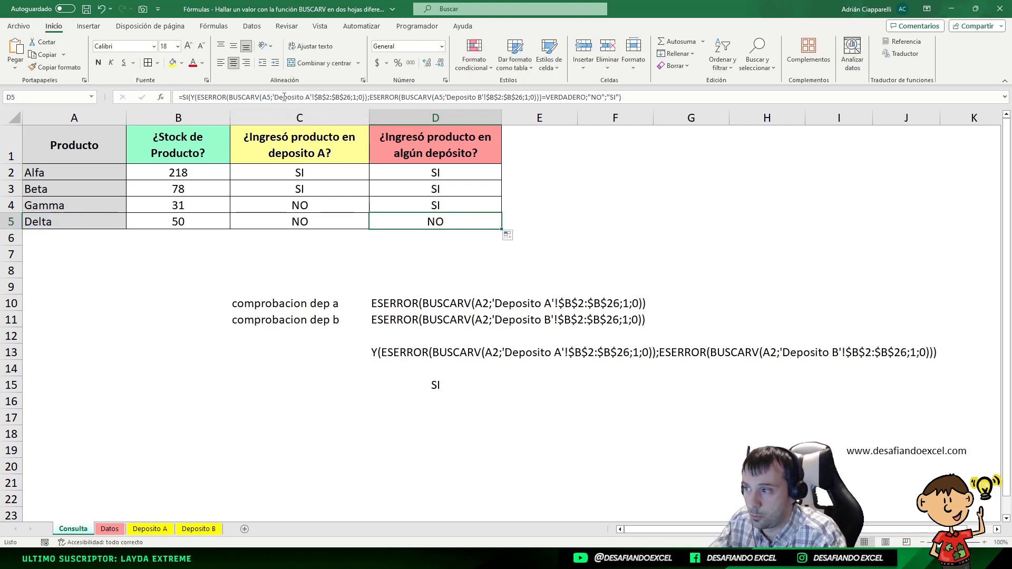
click(314, 97)
key(Escape)
click(109, 529)
click(148, 529)
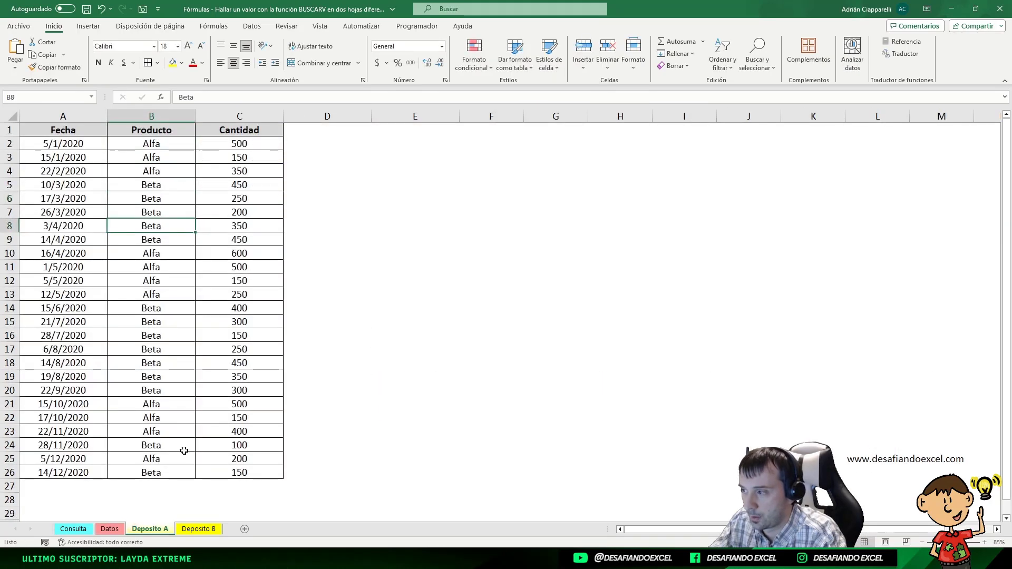